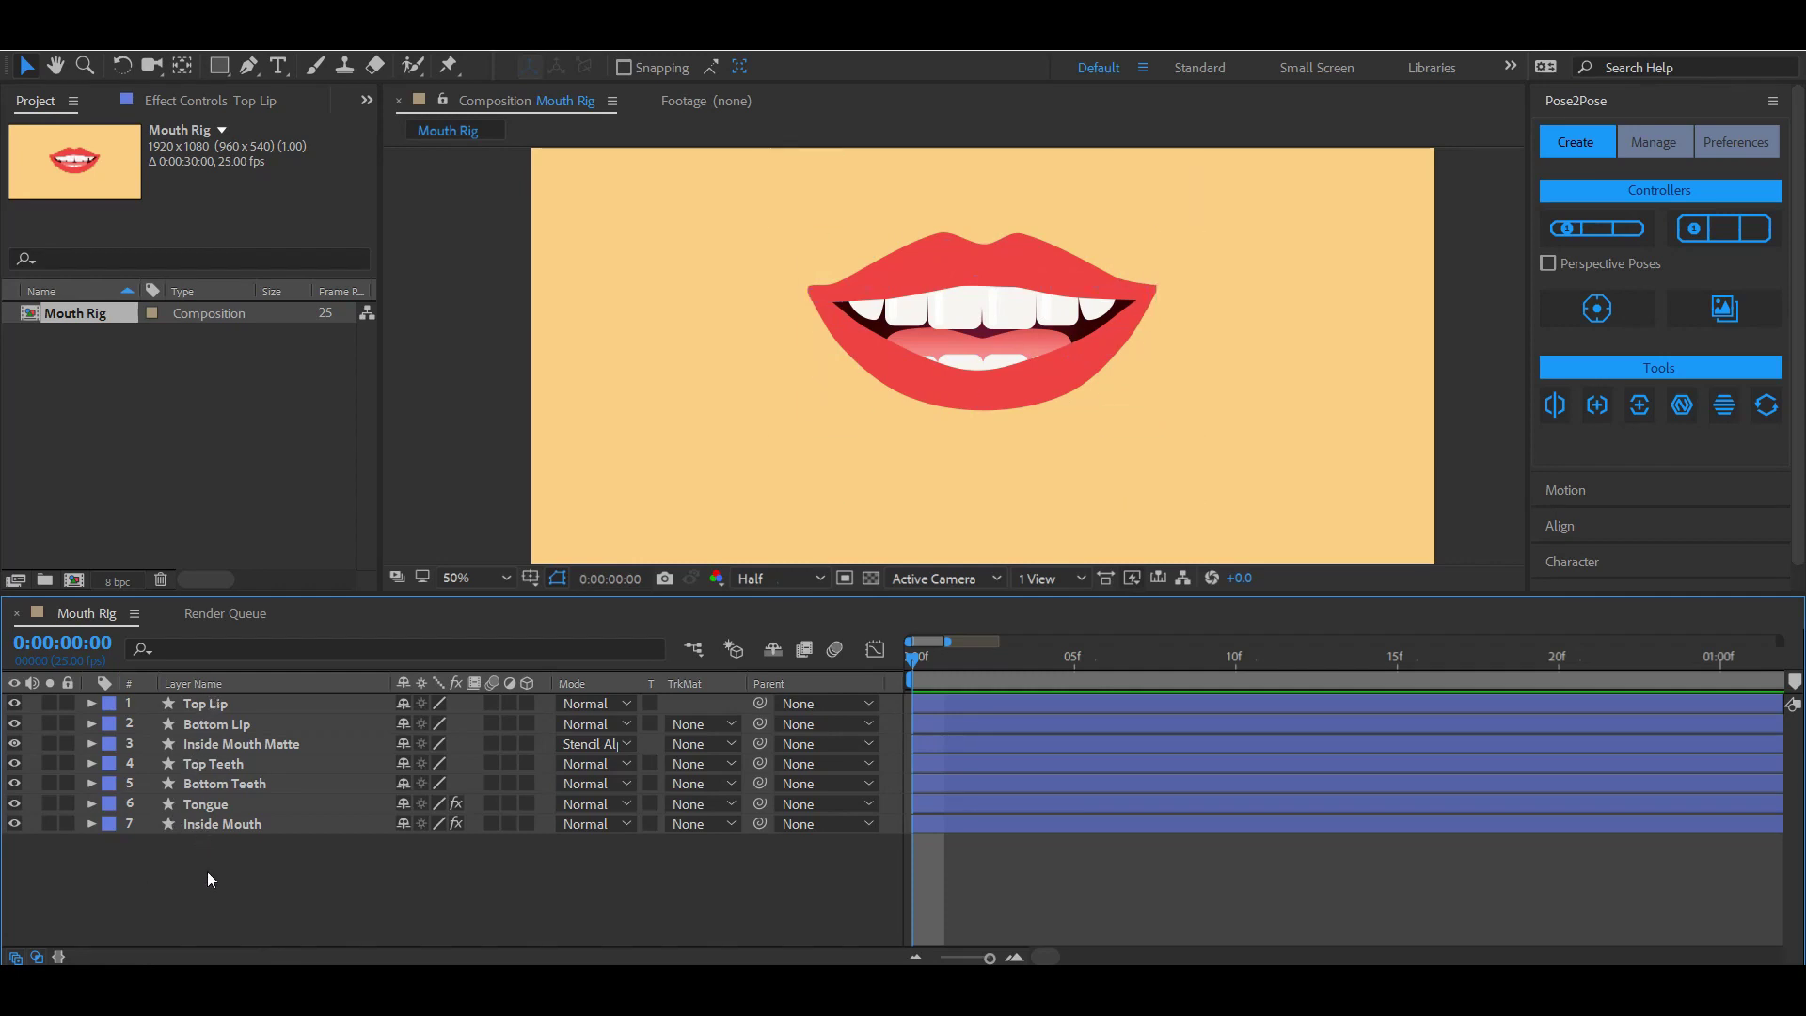
Reveal the keyframed Path and Position properties of all seven mouth layers, then deselect them.
{"action": "left_click_drag", "start_coordinate": [207, 871], "coordinate": [267, 674]}
{"action": "key", "text": "u"}
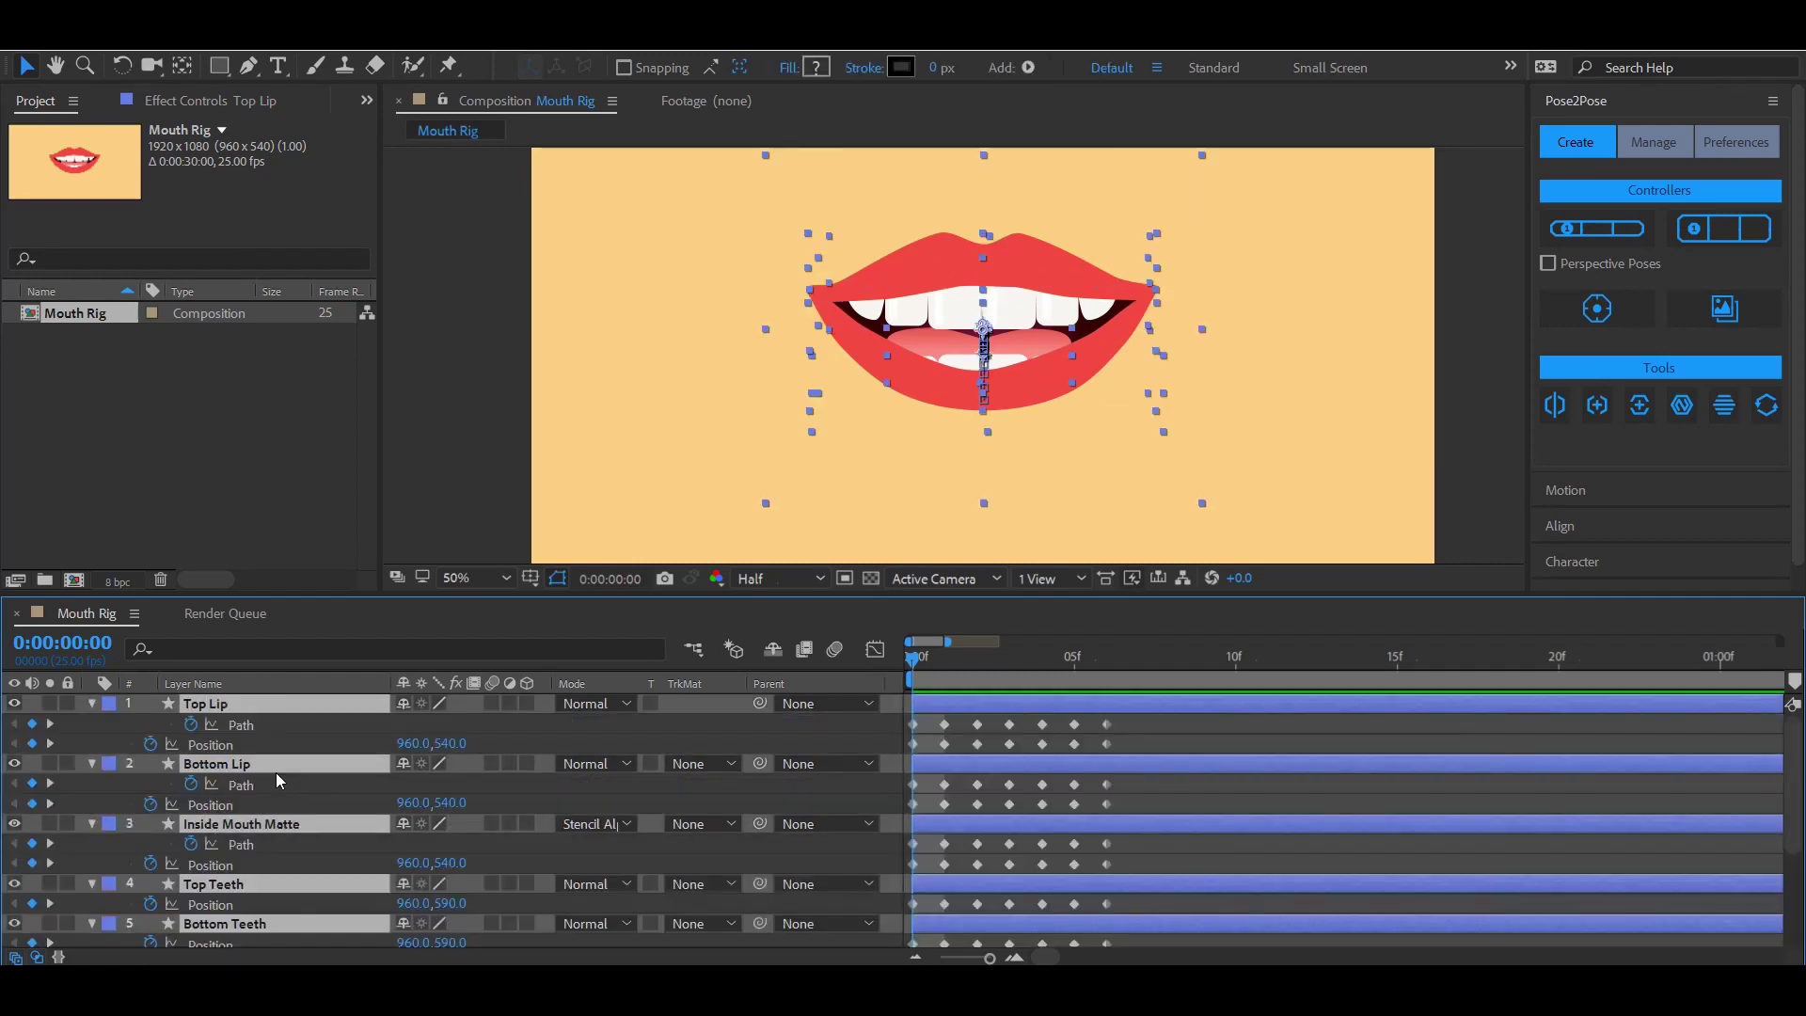
{"action": "left_click", "coordinate": [1137, 742]}
{"action": "scroll", "coordinate": [1136, 742], "scroll_direction": "down", "scroll_amount": 4}
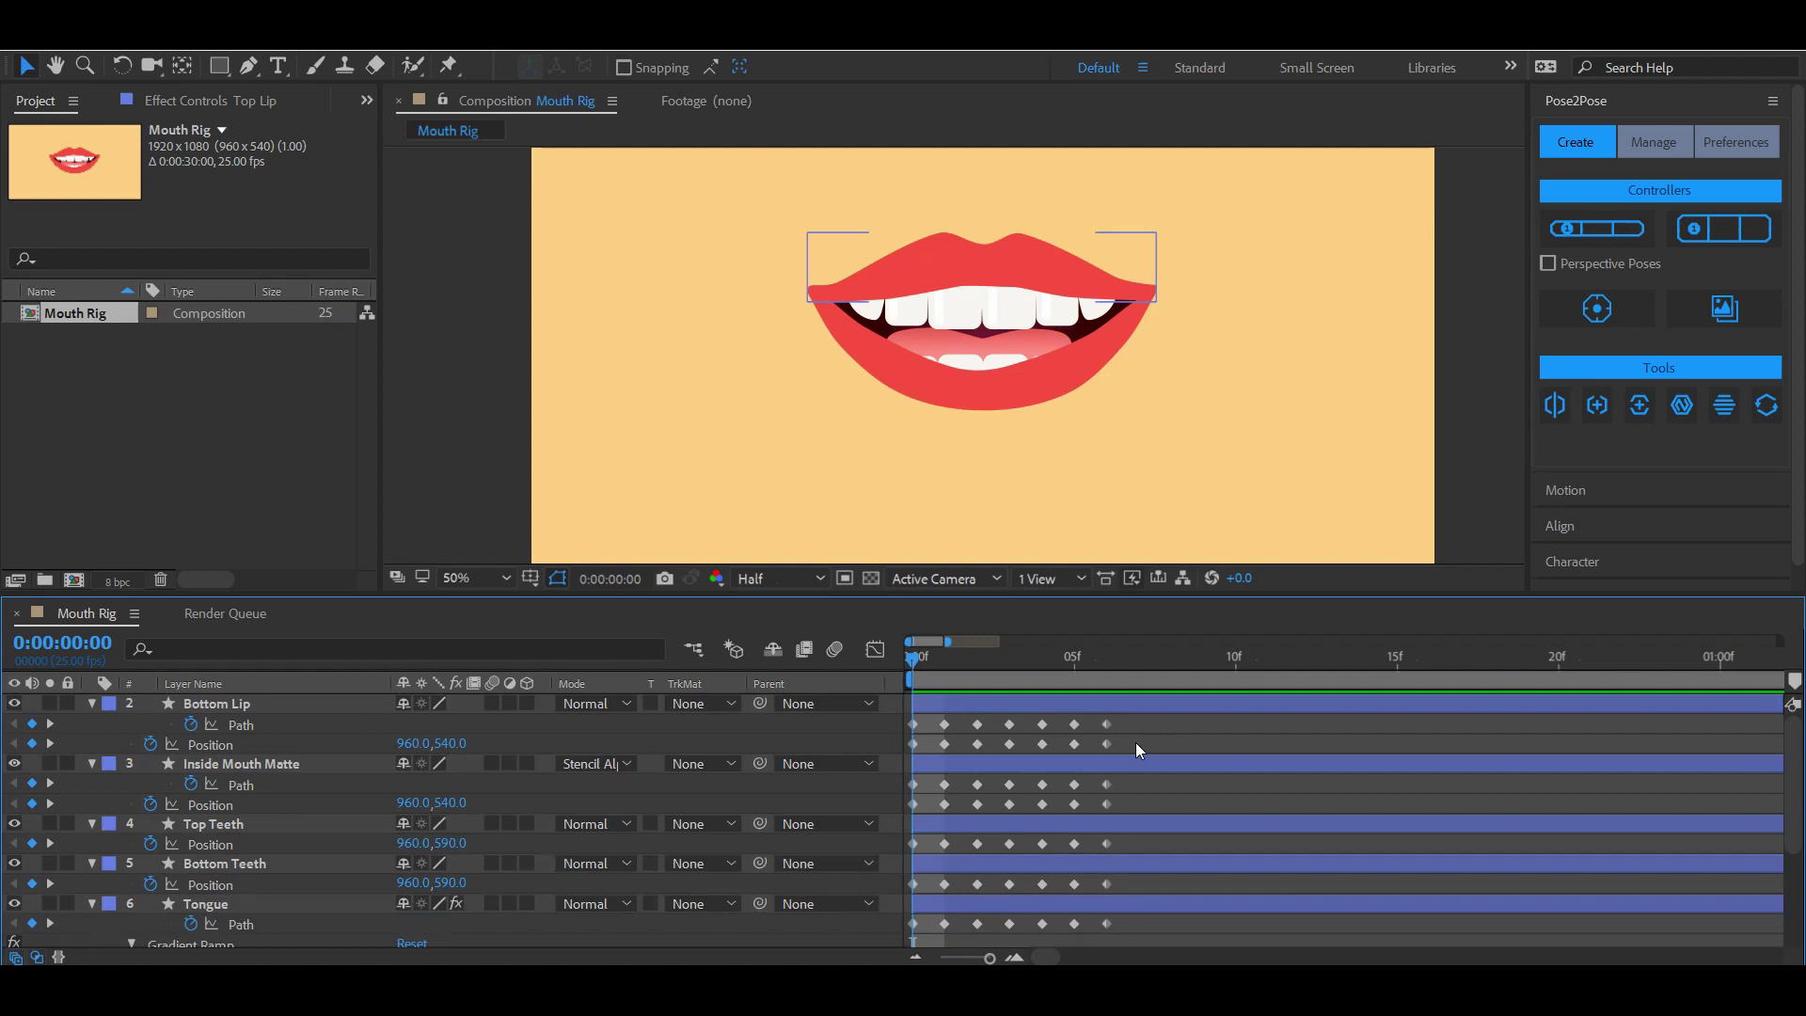
{"action": "scroll", "coordinate": [1136, 743], "scroll_direction": "up", "scroll_amount": 4}
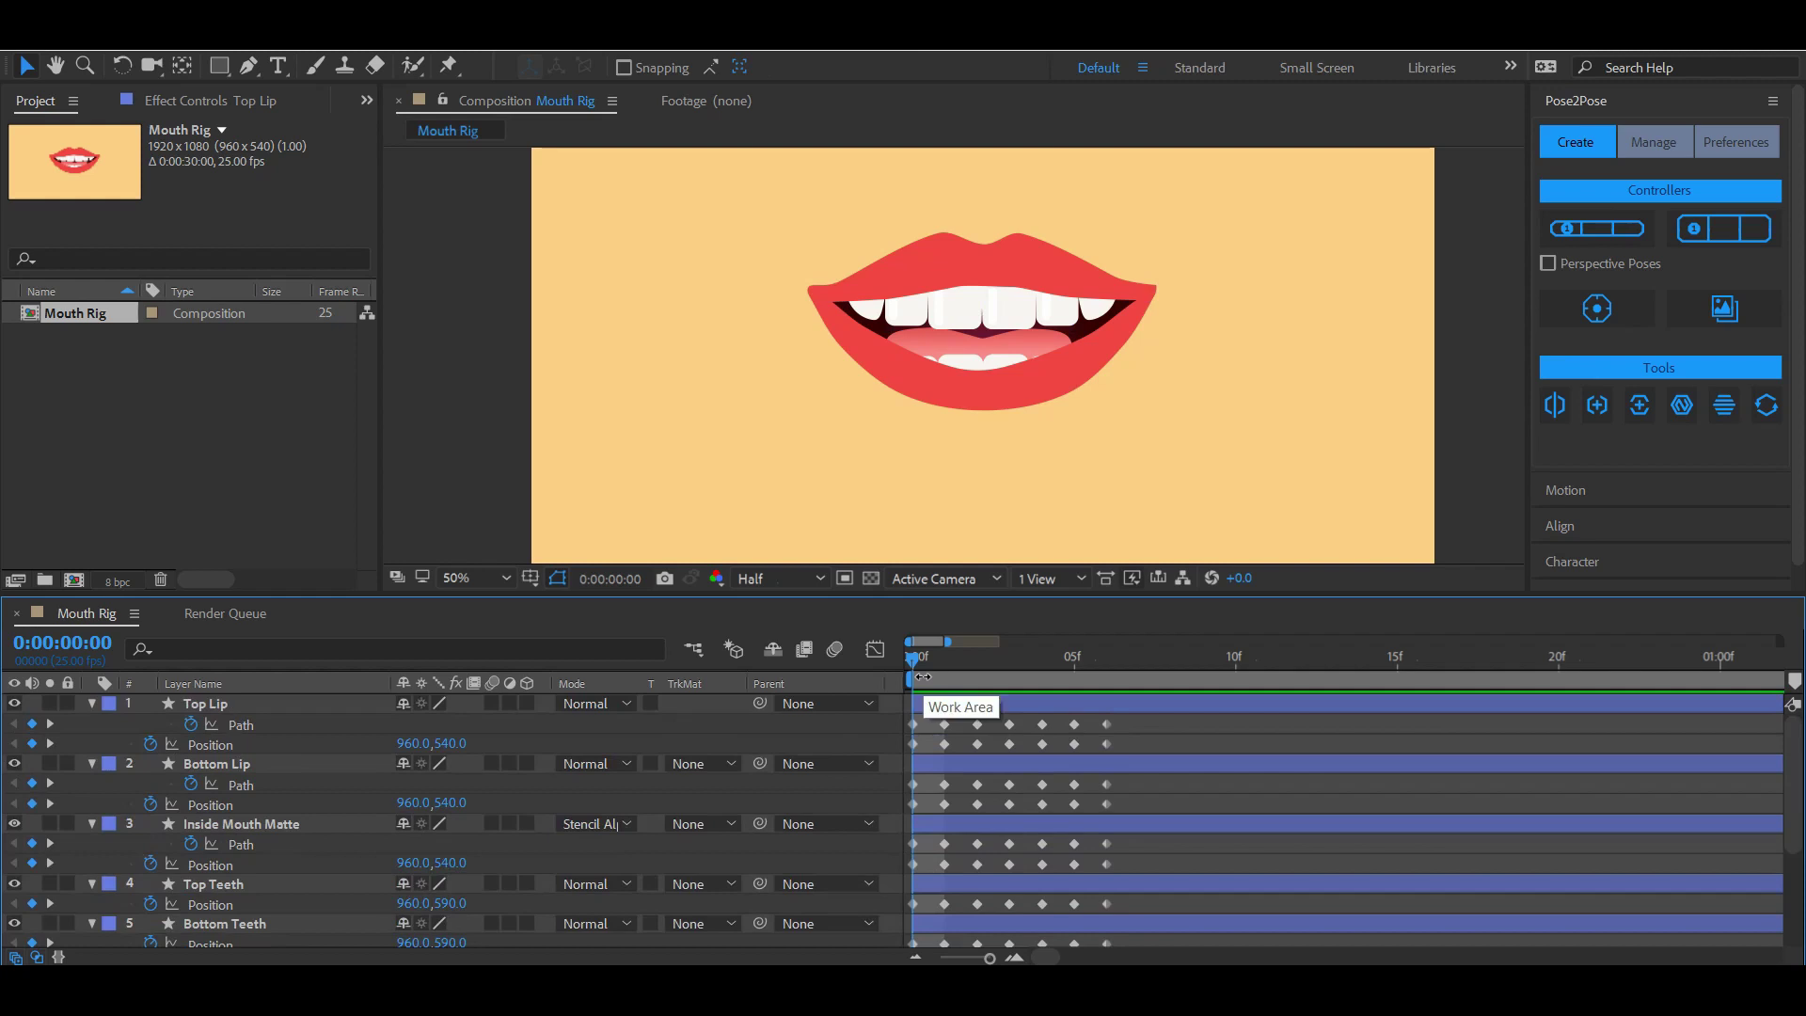
{"action": "key", "text": "Page_Down"}
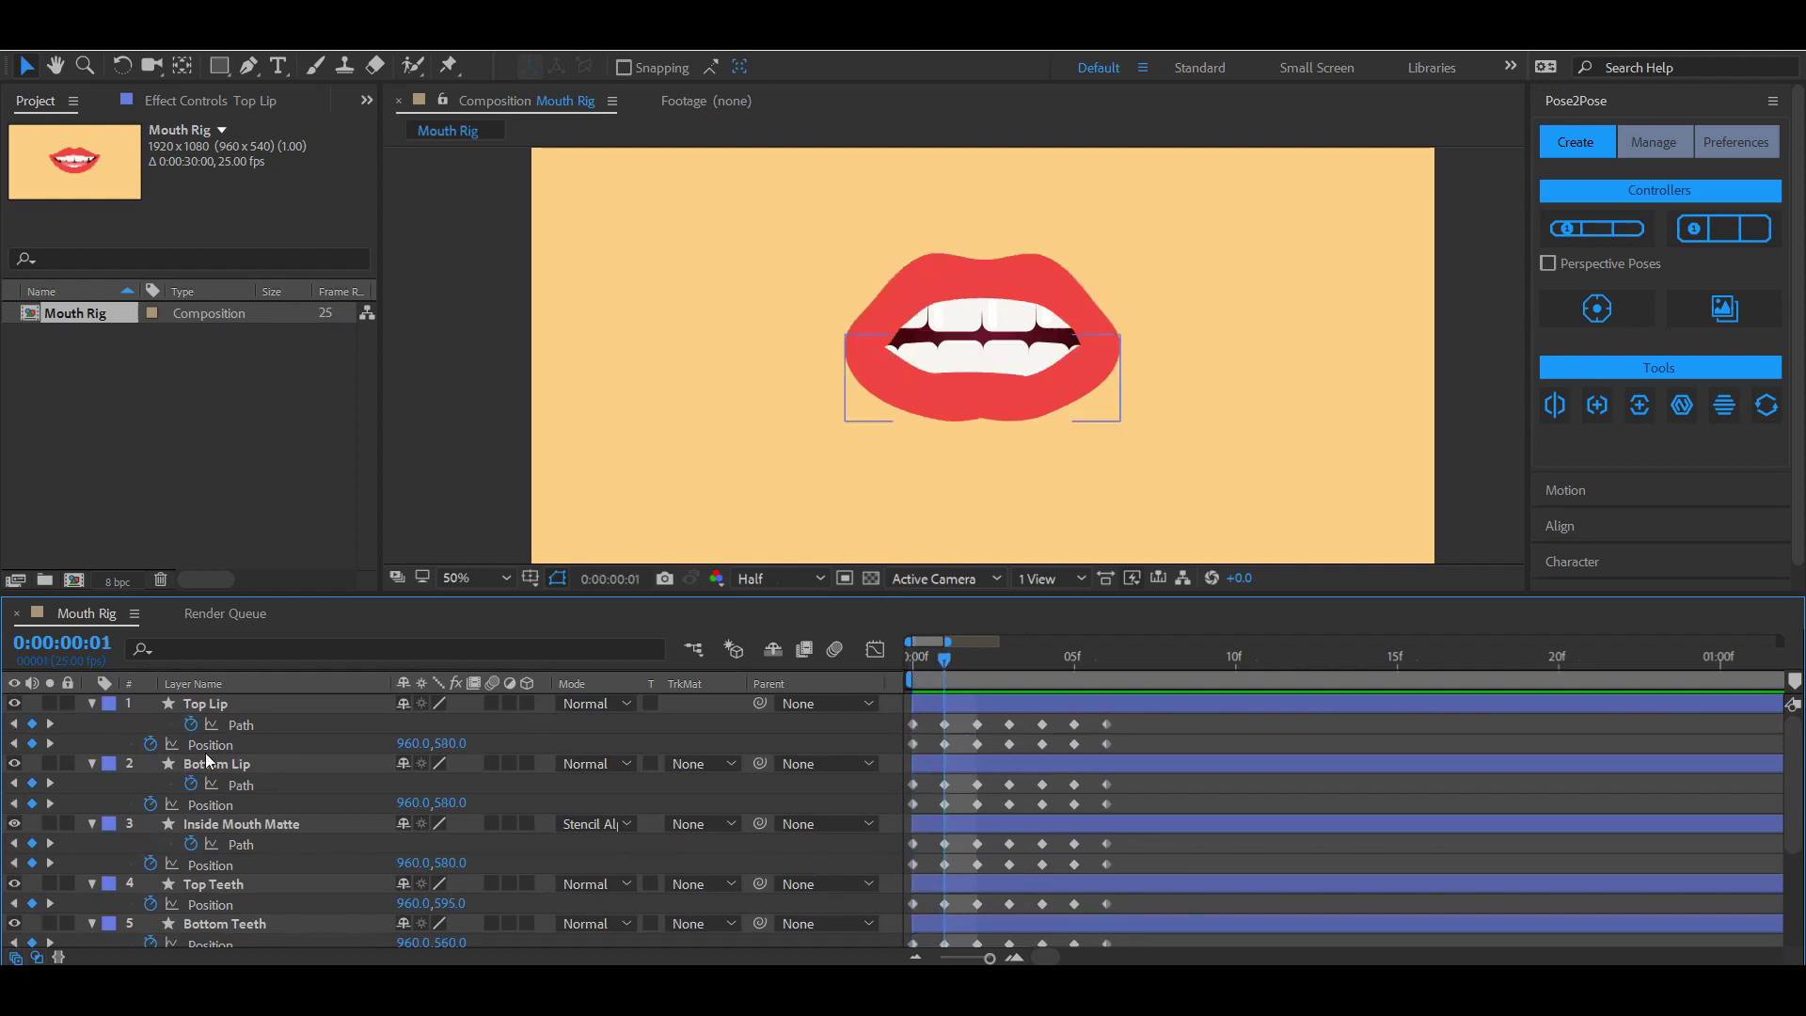
{"action": "left_click", "coordinate": [252, 724]}
{"action": "key", "text": "Page_Down"}
{"action": "key", "text": "Page_Down"}
{"action": "key", "text": "Page_Down"}
{"action": "key", "text": "Page_Down"}
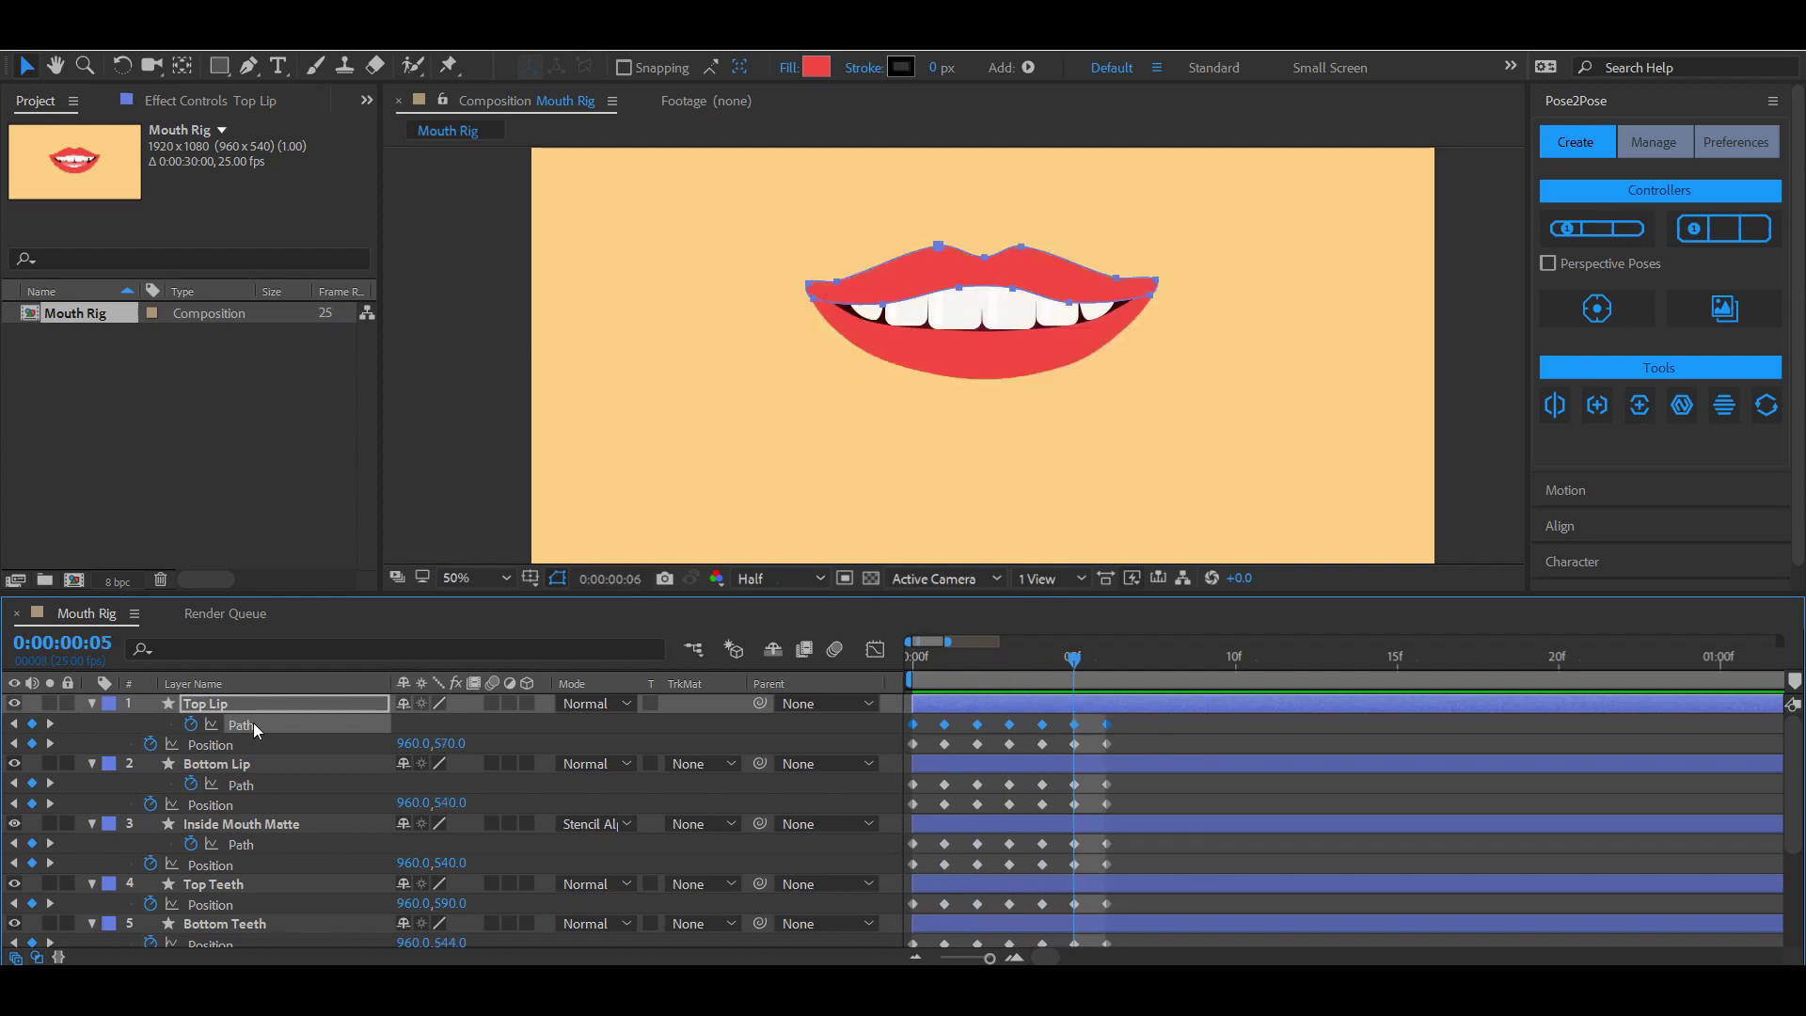
{"action": "key", "text": "Page_Up"}
{"action": "key", "text": "Page_Up"}
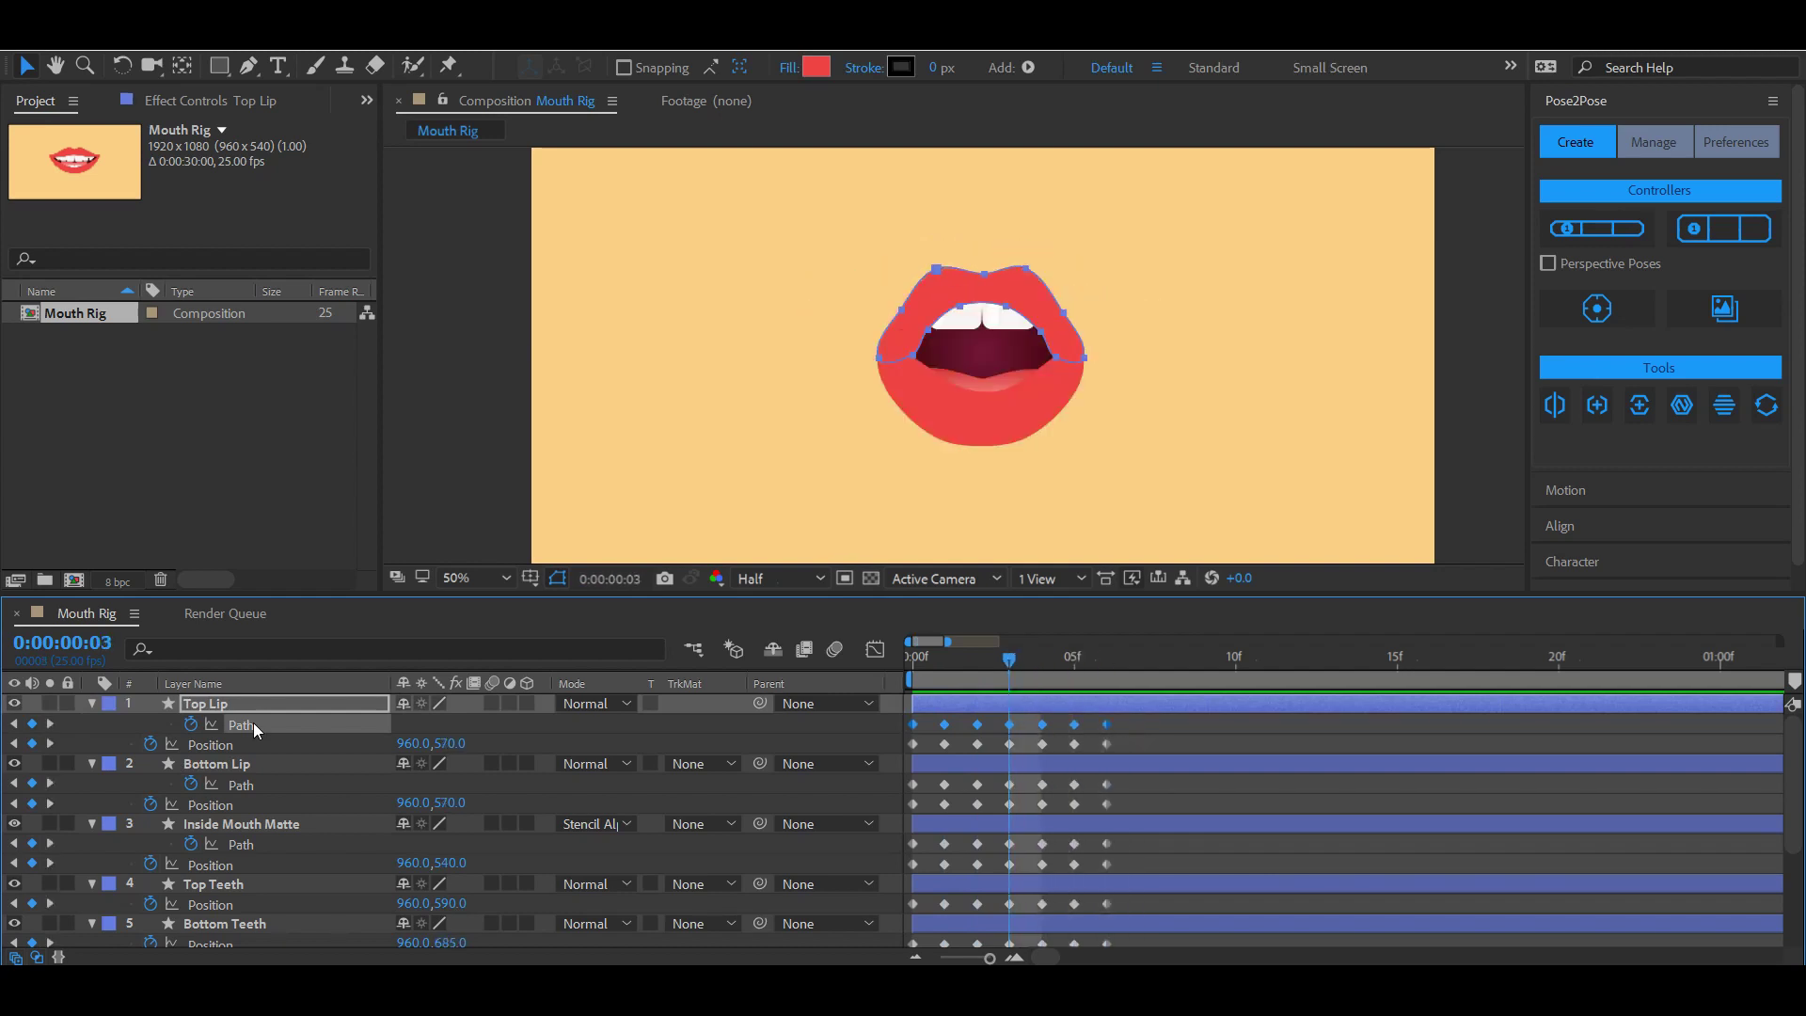
{"action": "left_click", "coordinate": [249, 786]}
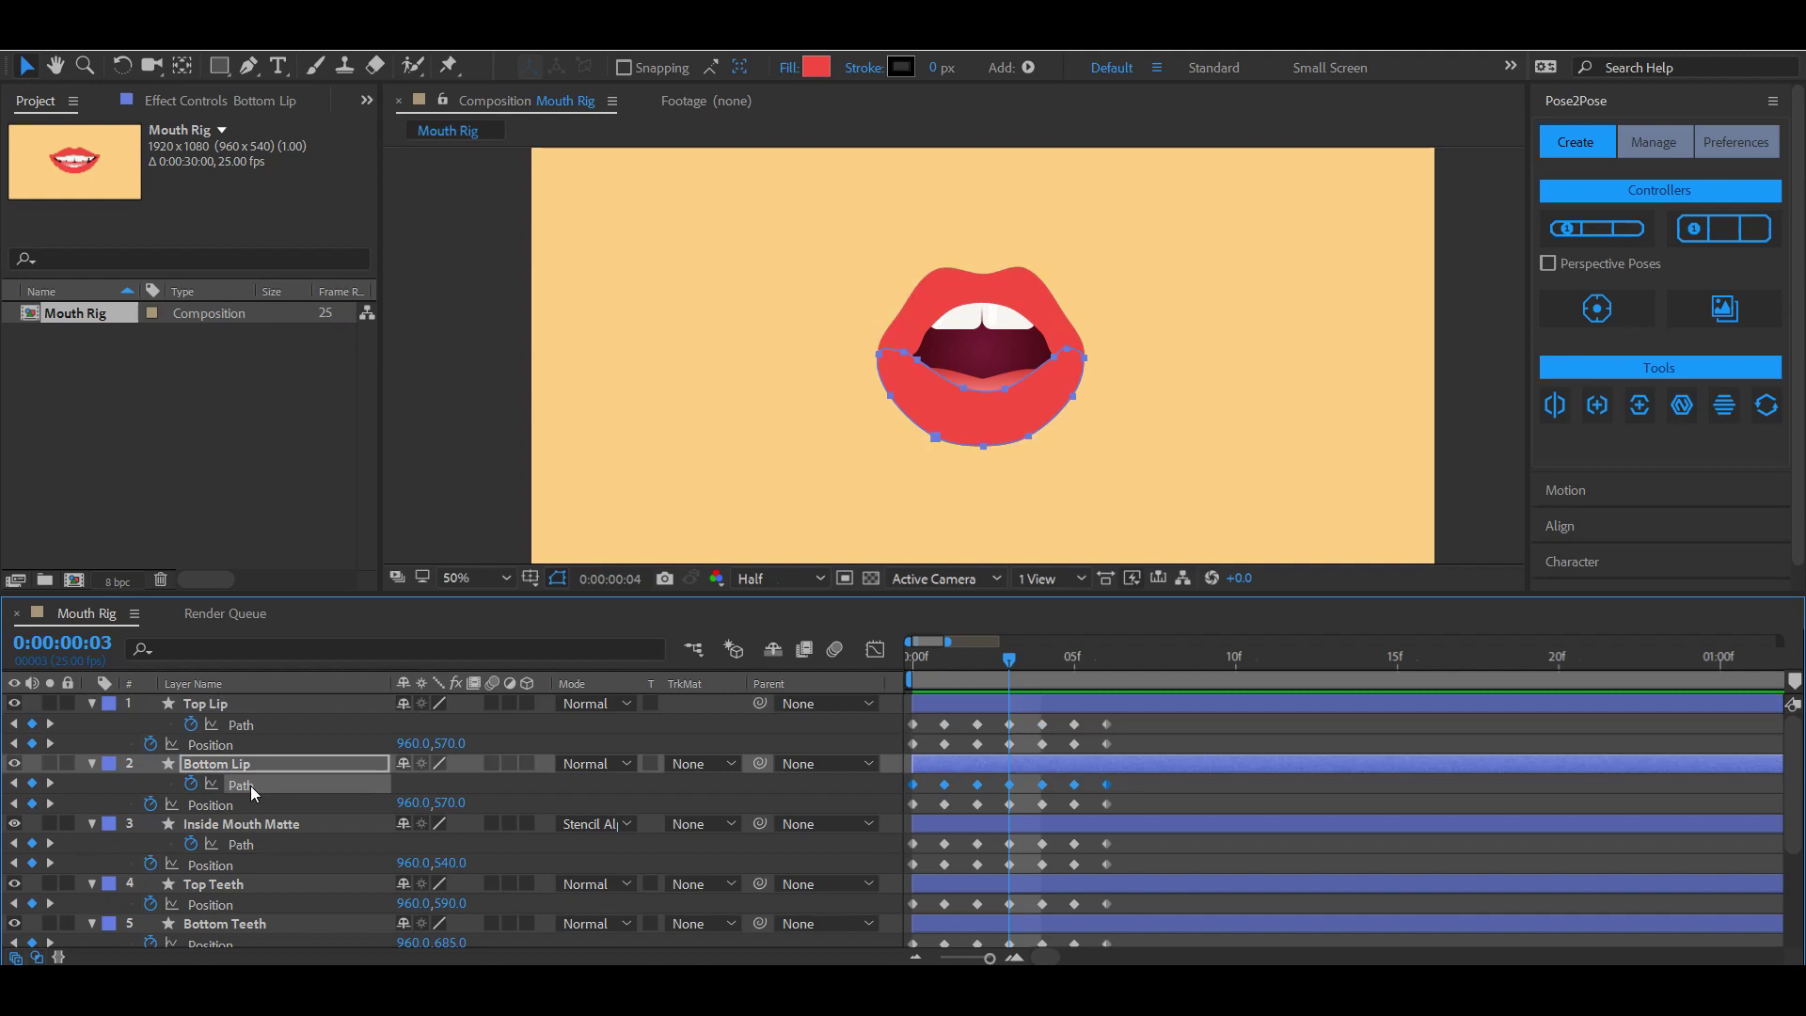
{"action": "key", "text": "Page_Down"}
{"action": "key", "text": "Page_Down"}
{"action": "key", "text": "Page_Down"}
{"action": "key", "text": "Page_Up"}
{"action": "key", "text": "Page_Up"}
{"action": "key", "text": "Page_Up"}
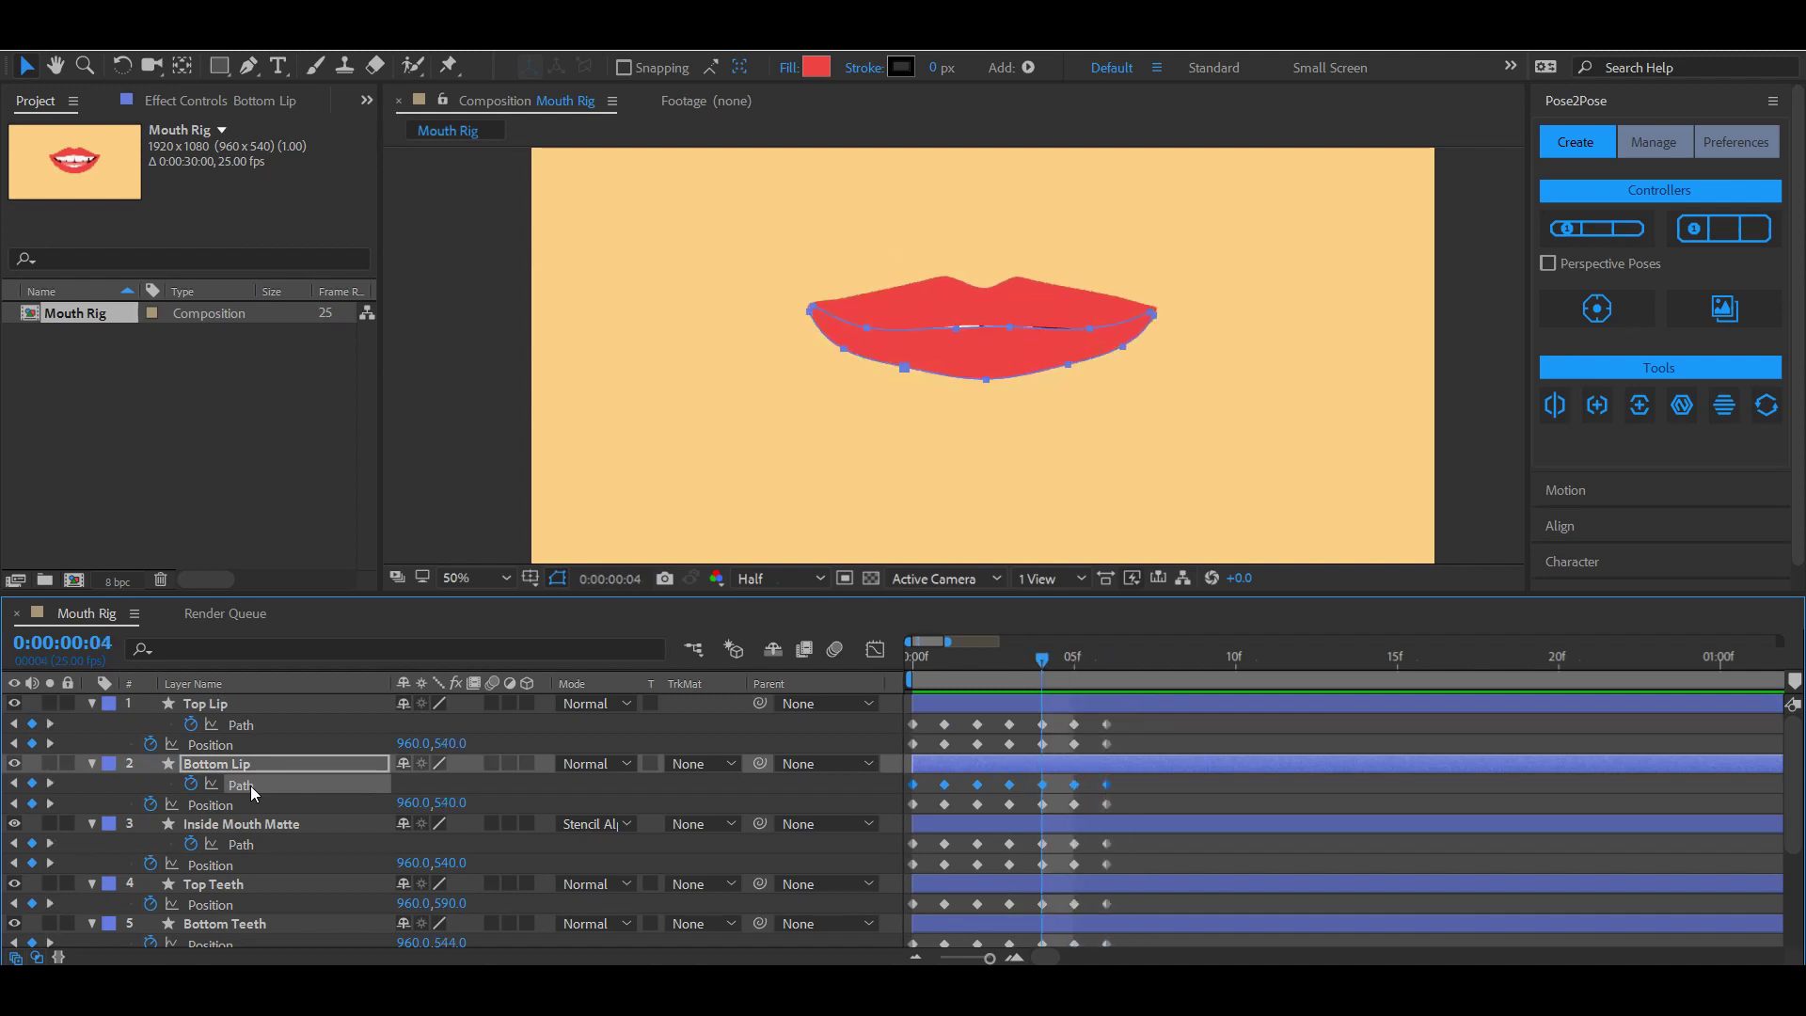
{"action": "key", "text": "Page_Up"}
{"action": "key", "text": "Page_Up"}
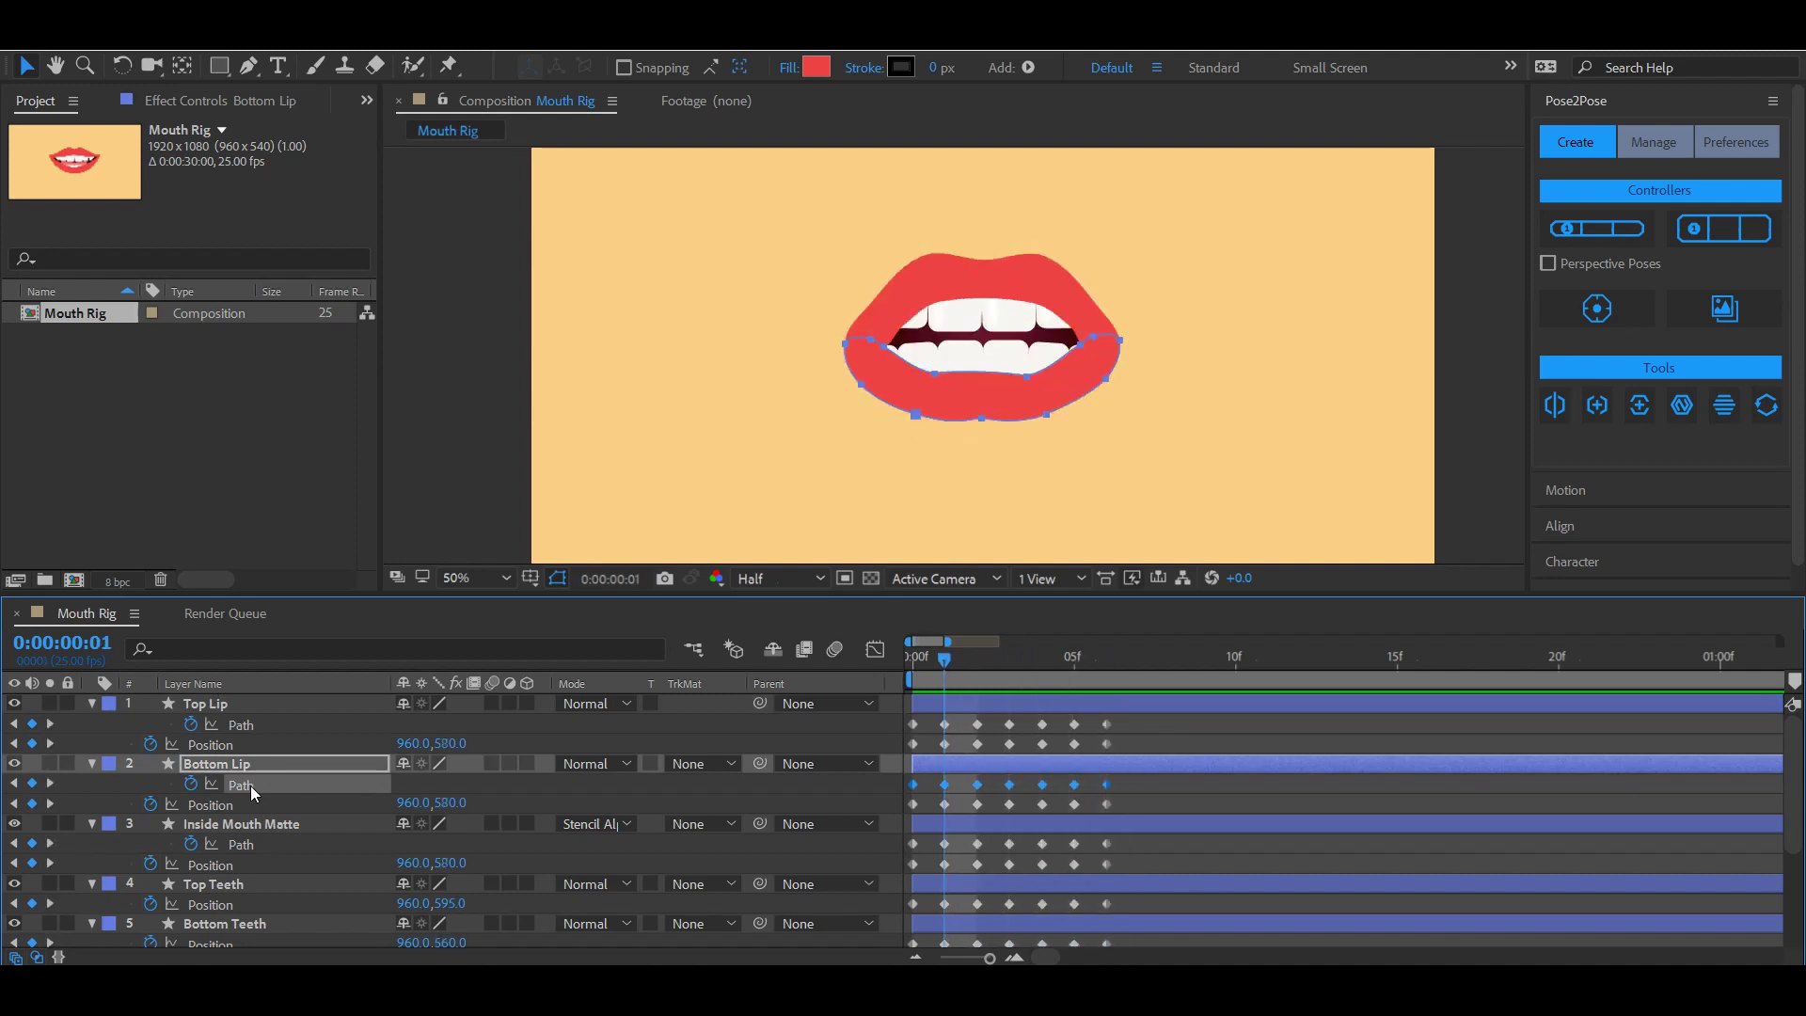
{"action": "left_click", "coordinate": [248, 827]}
{"action": "scroll", "coordinate": [248, 827], "scroll_direction": "down", "scroll_amount": 1}
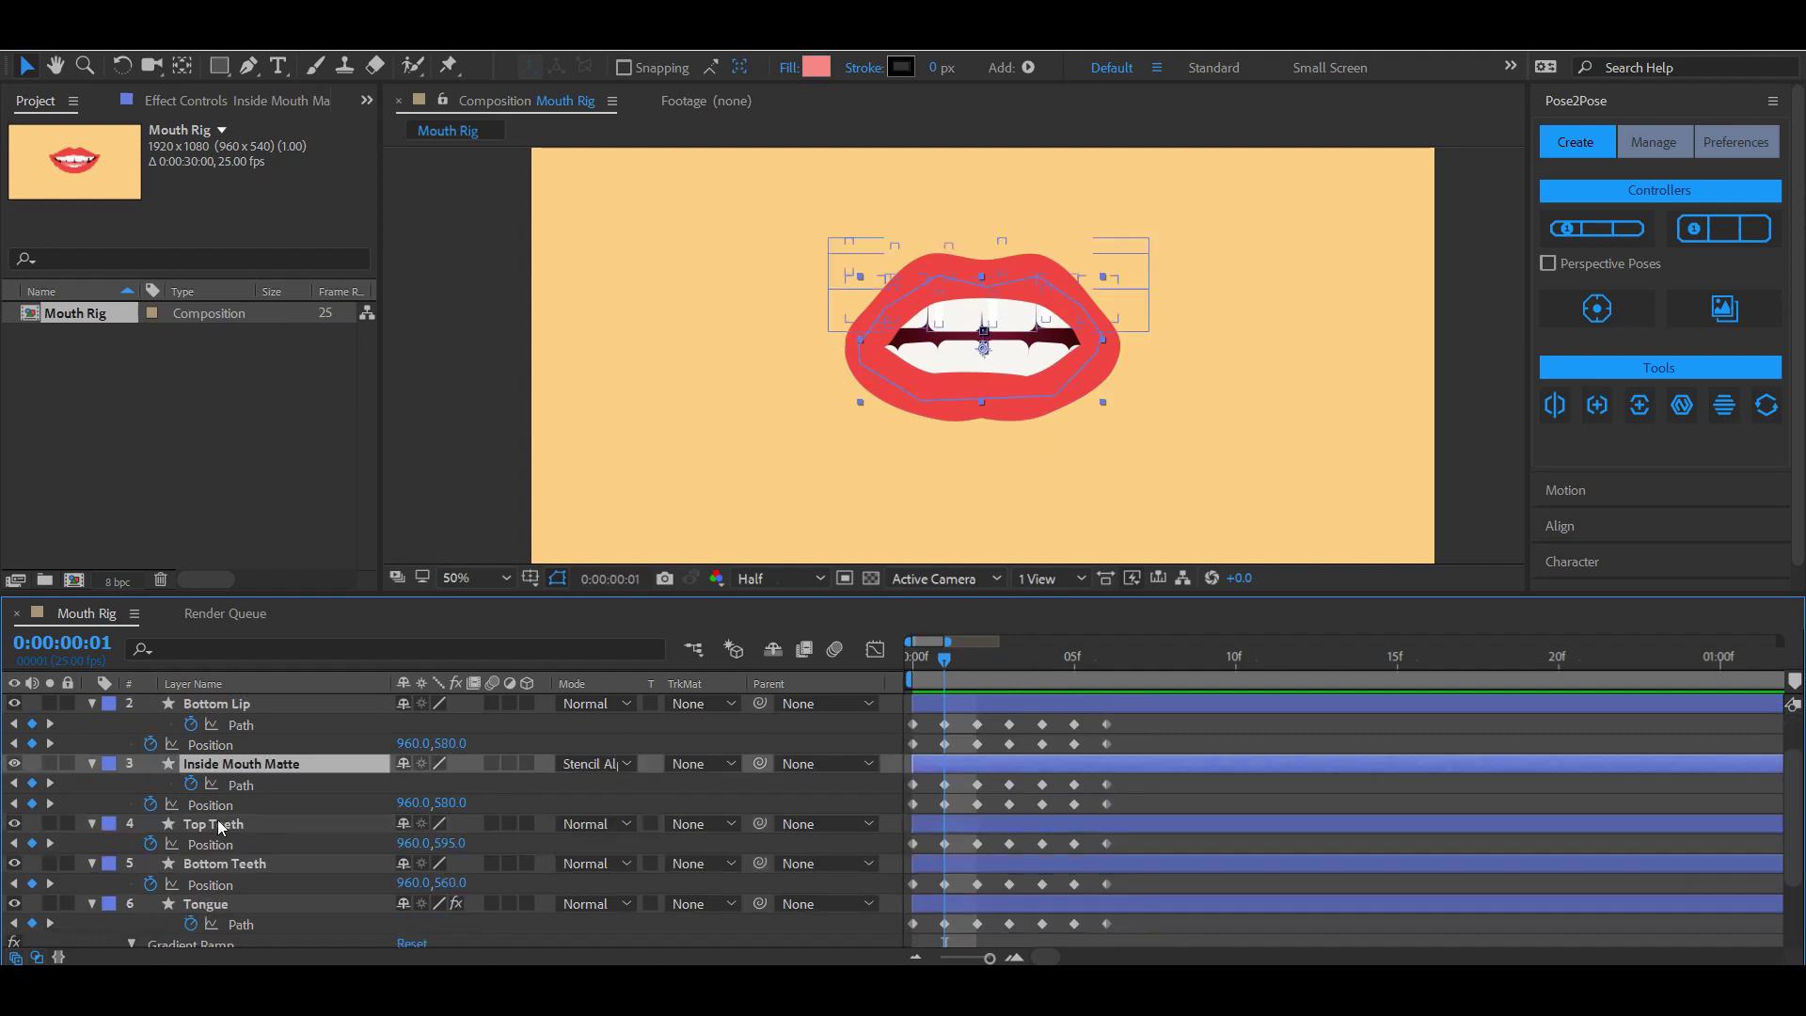
{"action": "left_click", "coordinate": [240, 825]}
{"action": "left_click", "coordinate": [226, 863]}
{"action": "scroll", "coordinate": [226, 864], "scroll_direction": "down", "scroll_amount": 1}
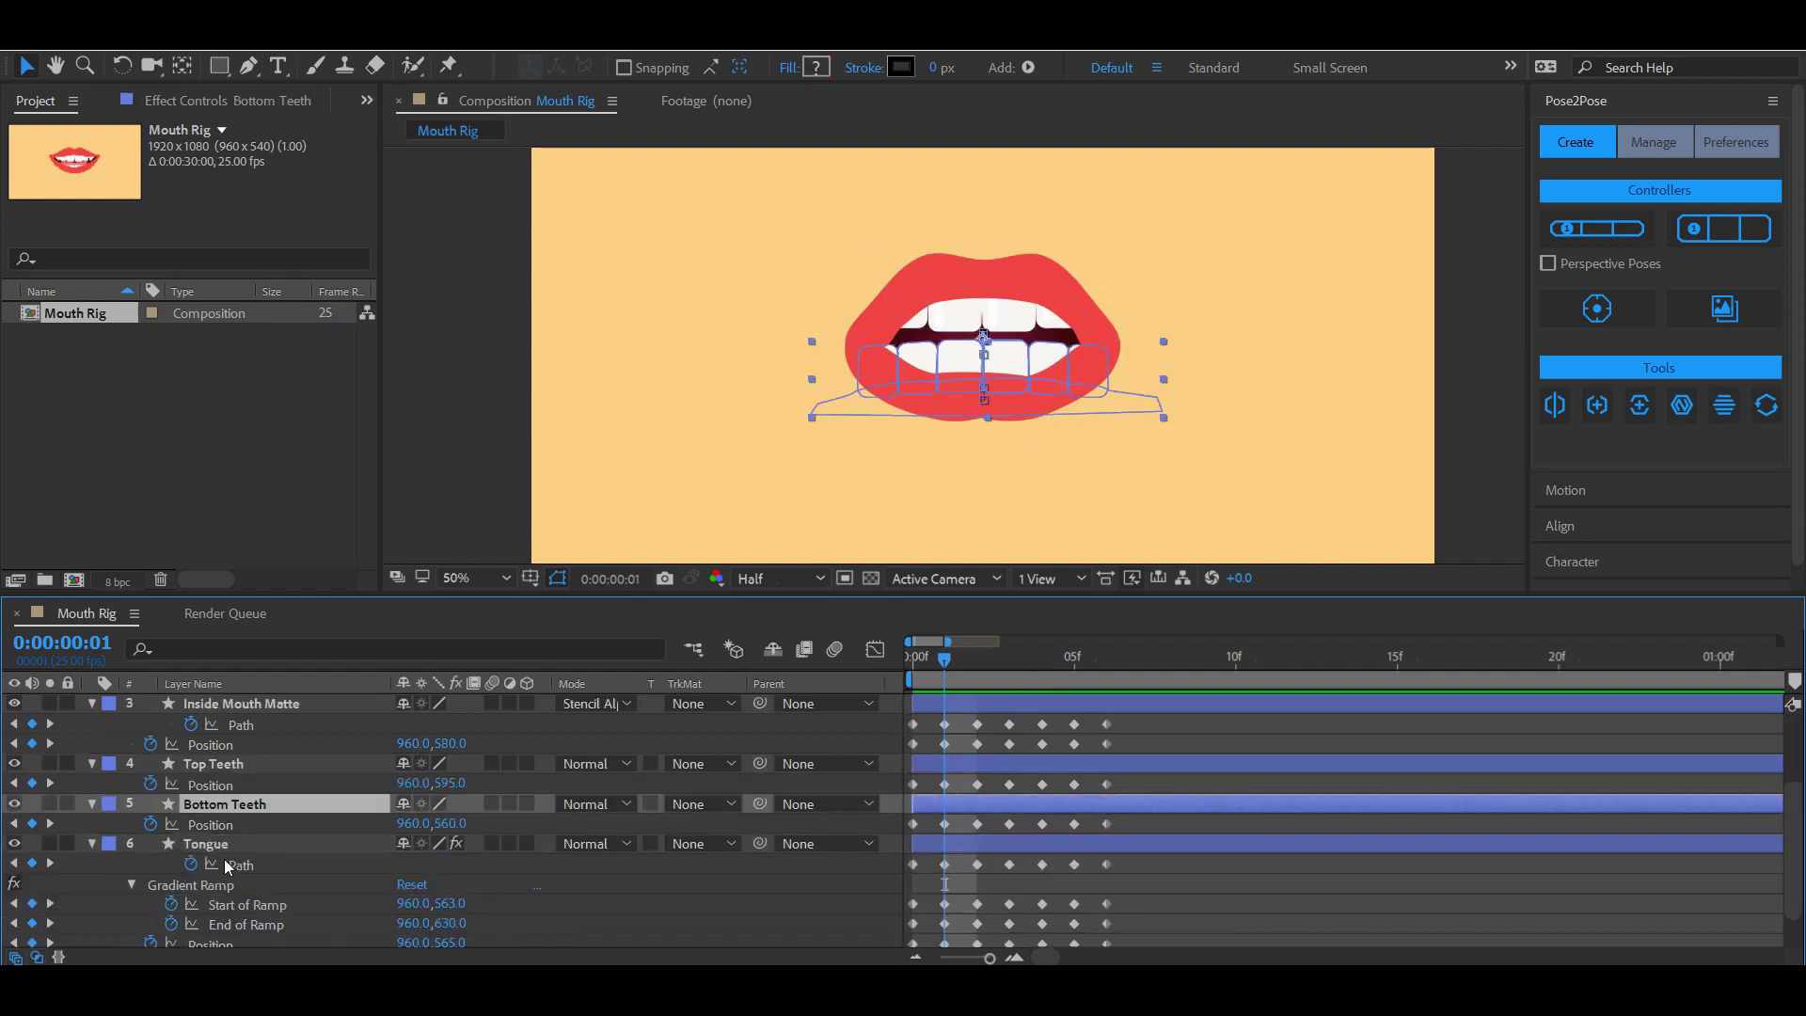
{"action": "scroll", "coordinate": [228, 886], "scroll_direction": "down", "scroll_amount": 1}
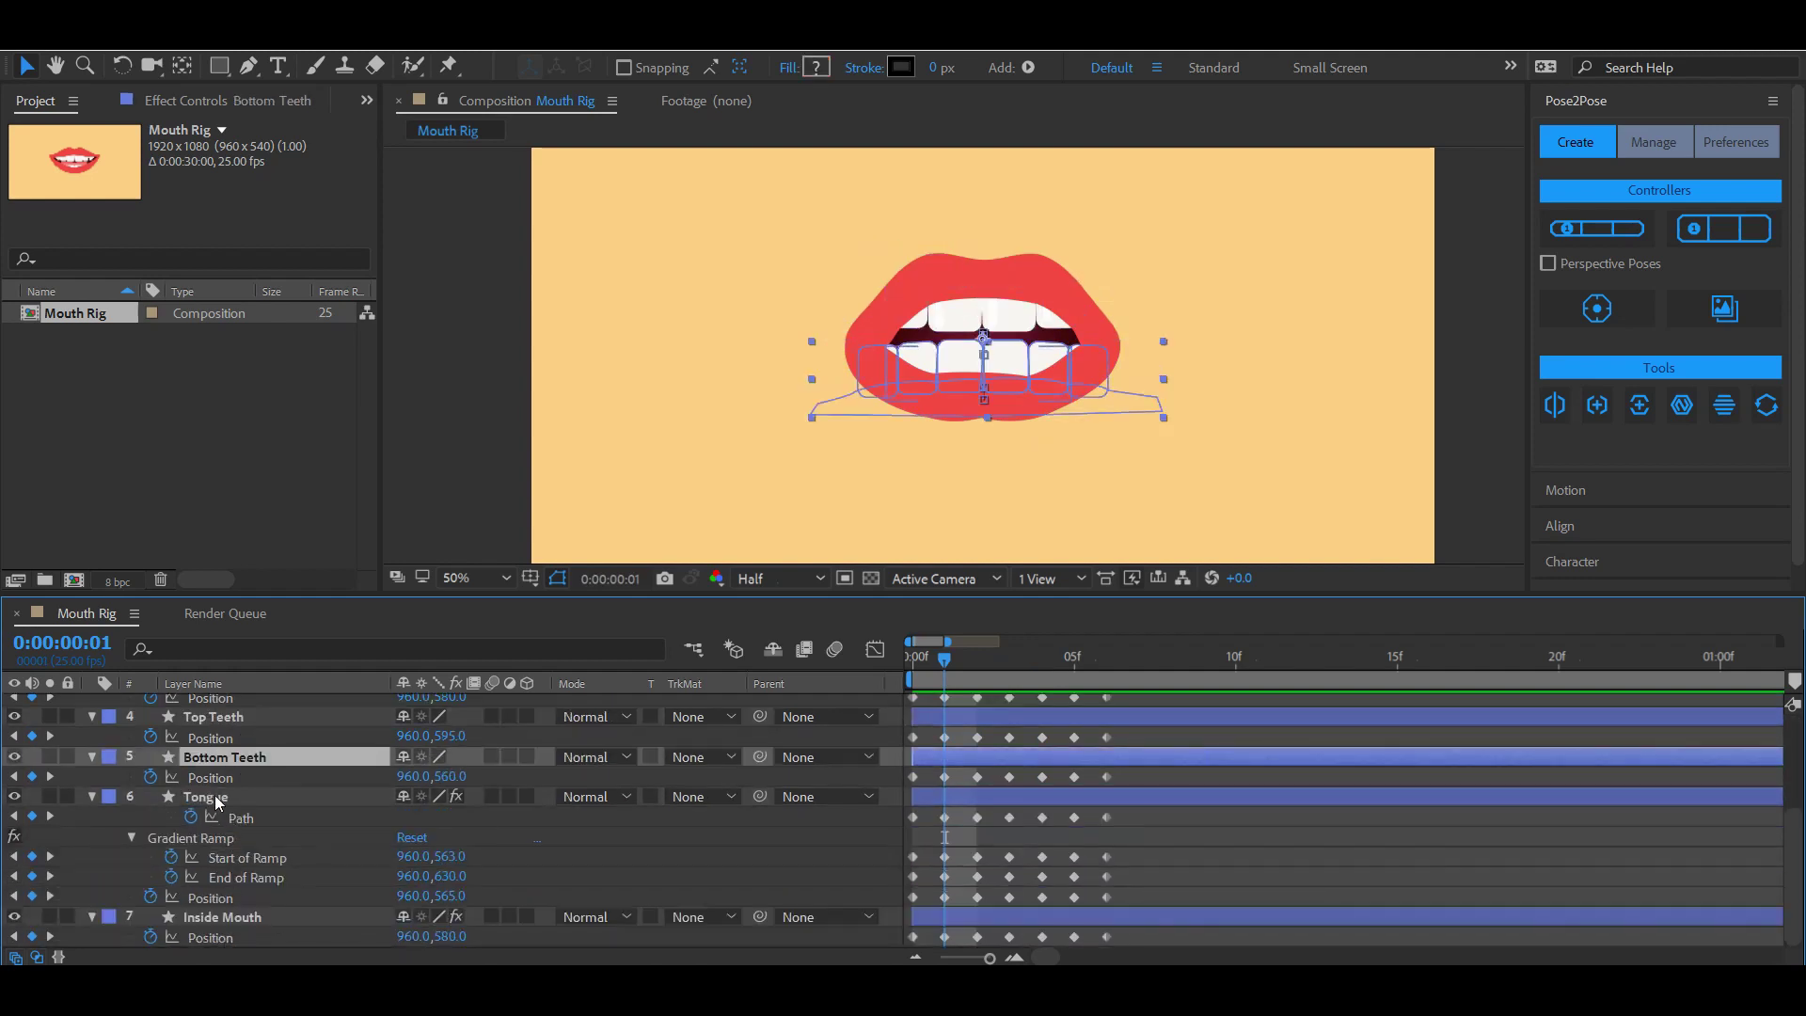
{"action": "left_click", "coordinate": [214, 794]}
{"action": "key", "text": "Page_Up"}
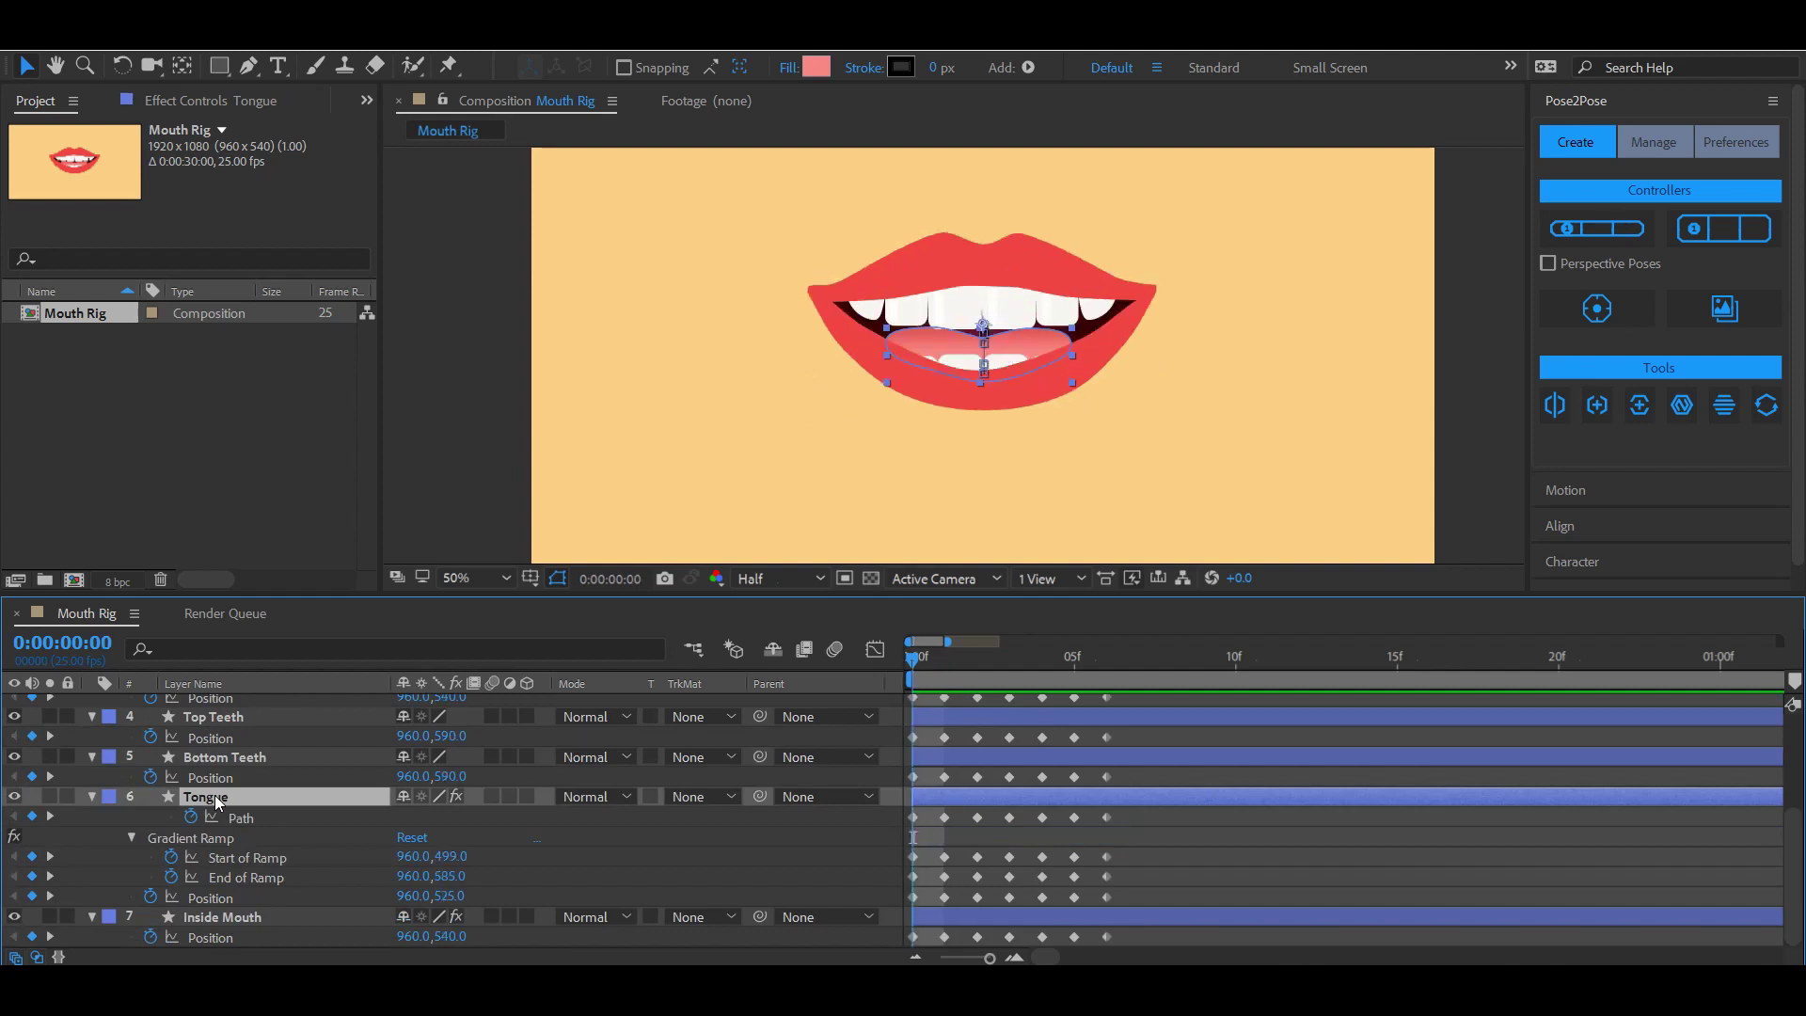
{"action": "left_click", "coordinate": [218, 914]}
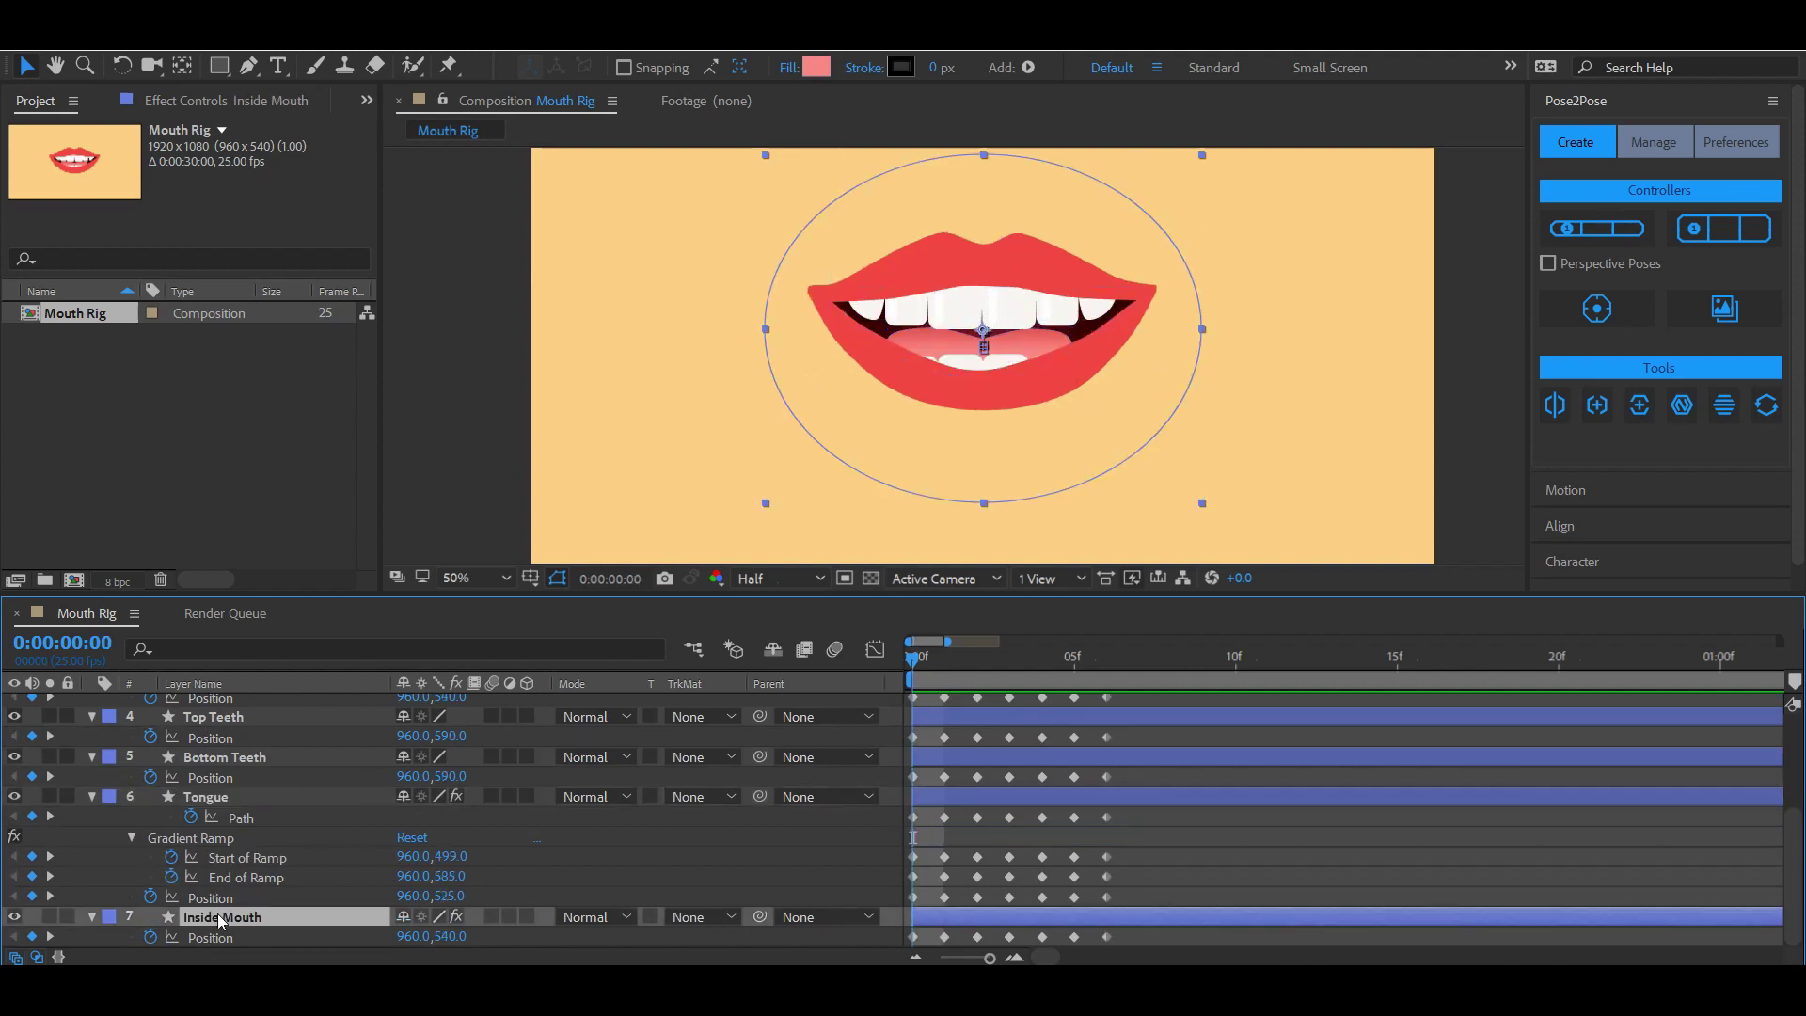
{"action": "scroll", "coordinate": [357, 794], "scroll_direction": "up", "scroll_amount": 4}
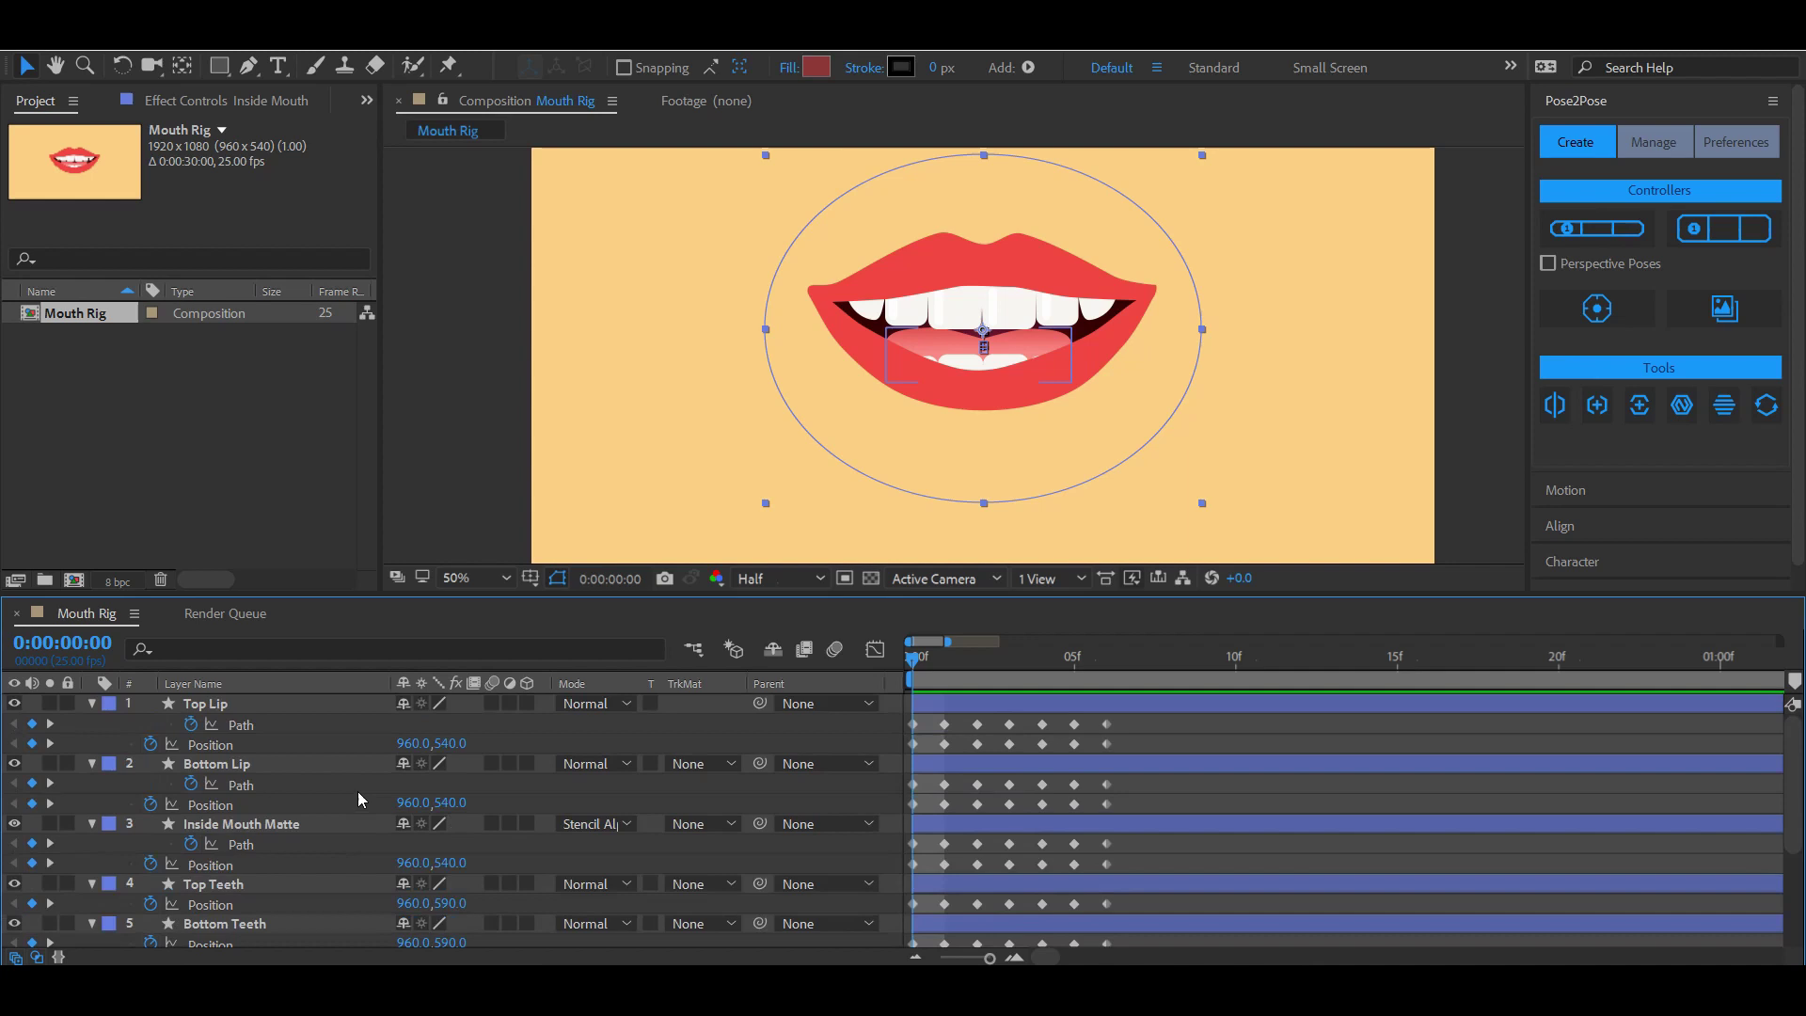
Select all pose keyframes and create a Pose2Pose slider switch named Mouth.
{"action": "left_click", "coordinate": [1130, 719]}
{"action": "scroll", "coordinate": [1131, 719], "scroll_direction": "down", "scroll_amount": 4}
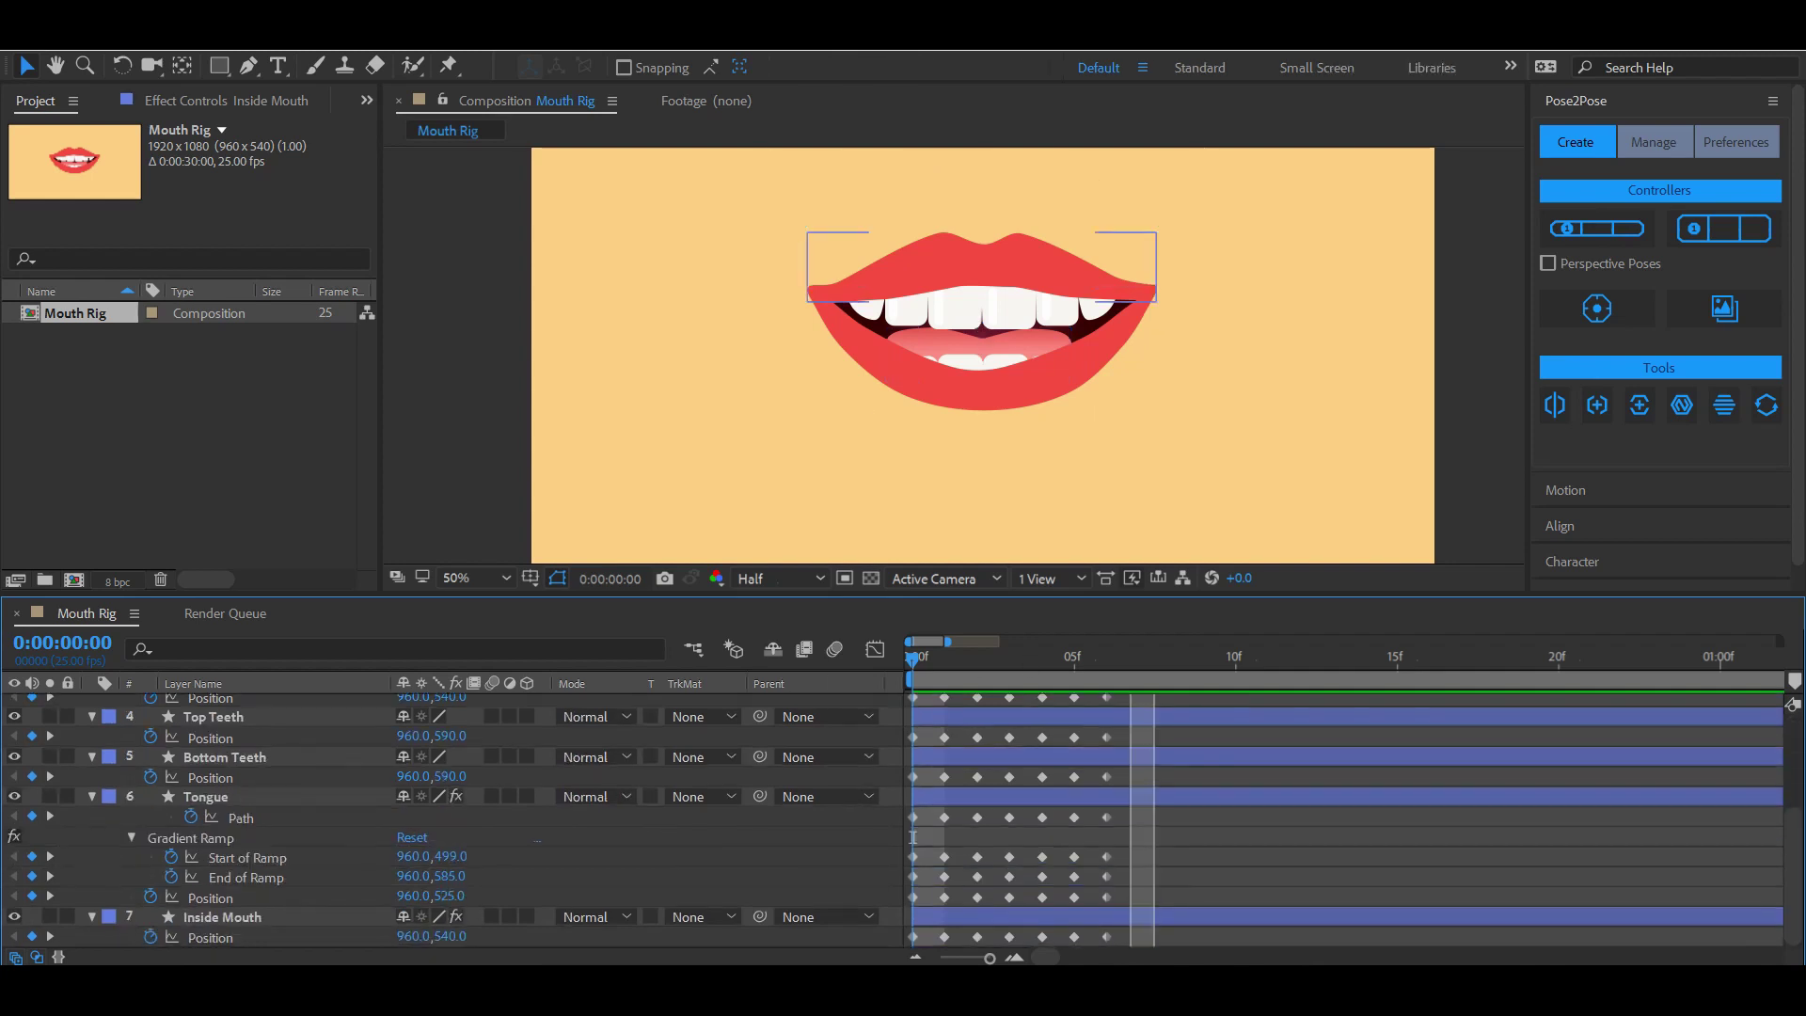
{"action": "left_click_drag", "start_coordinate": [1126, 696], "coordinate": [1101, 948]}
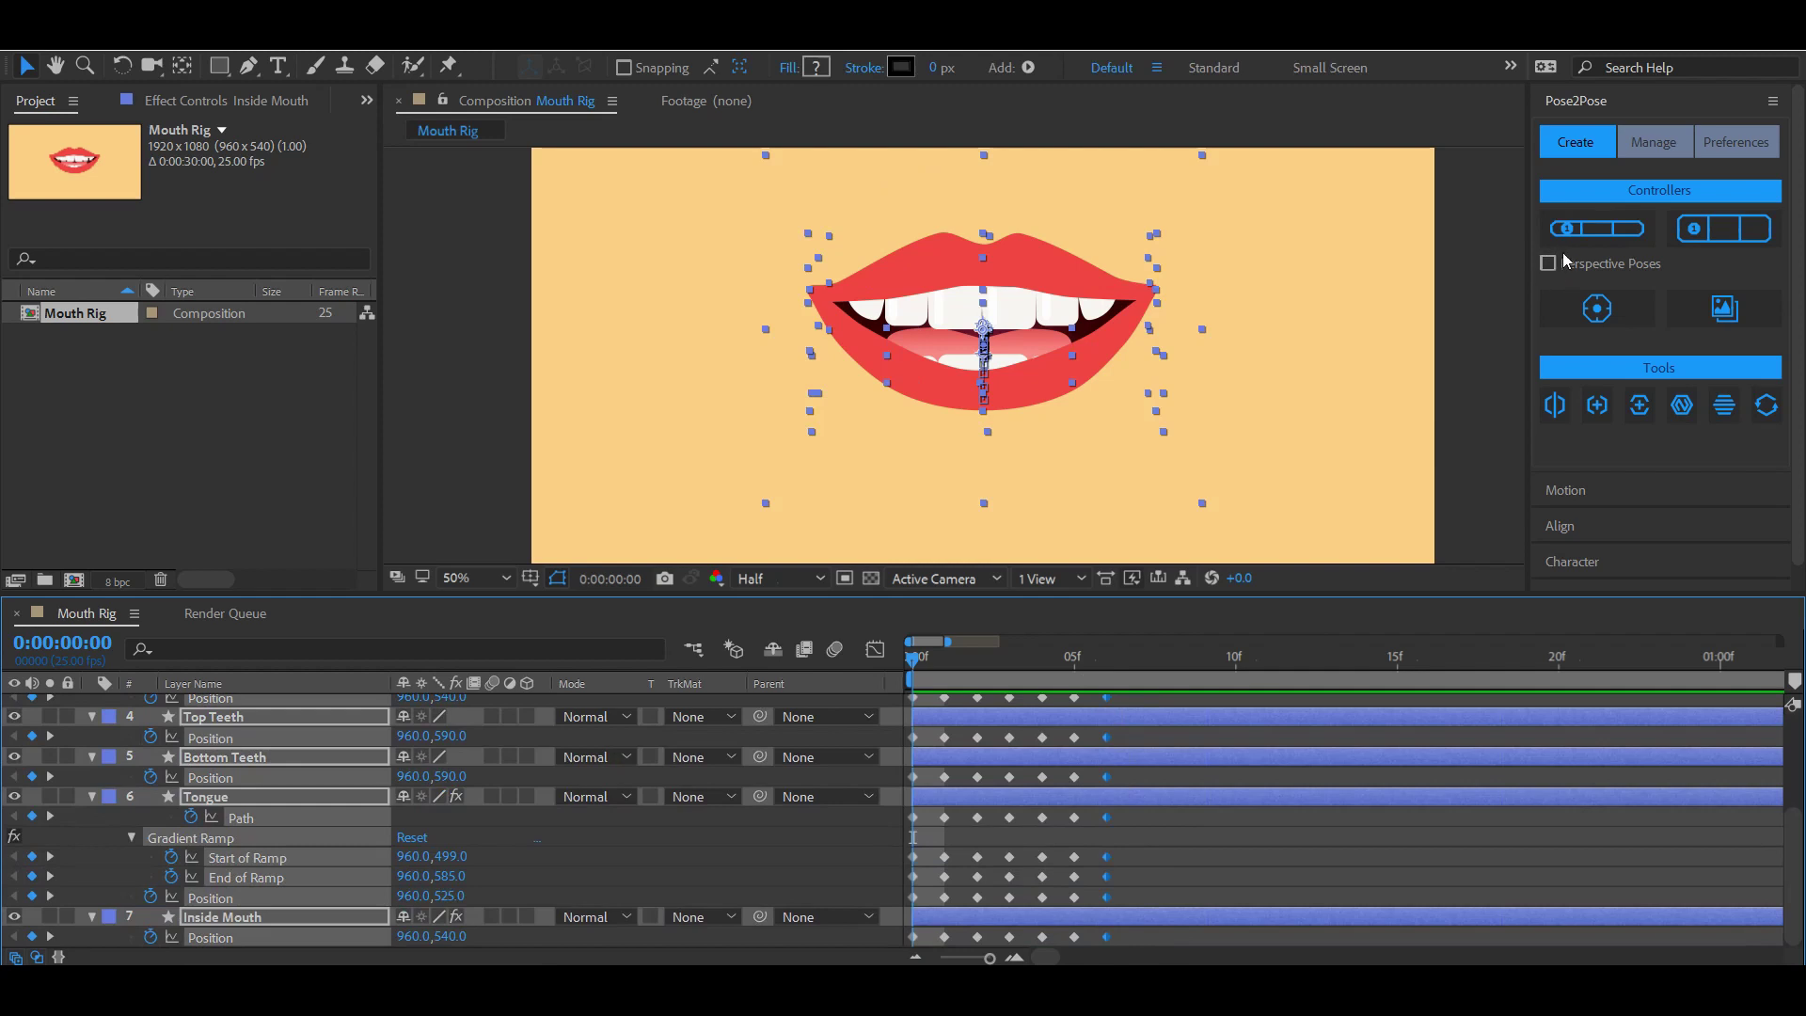
{"action": "left_click", "coordinate": [1587, 235]}
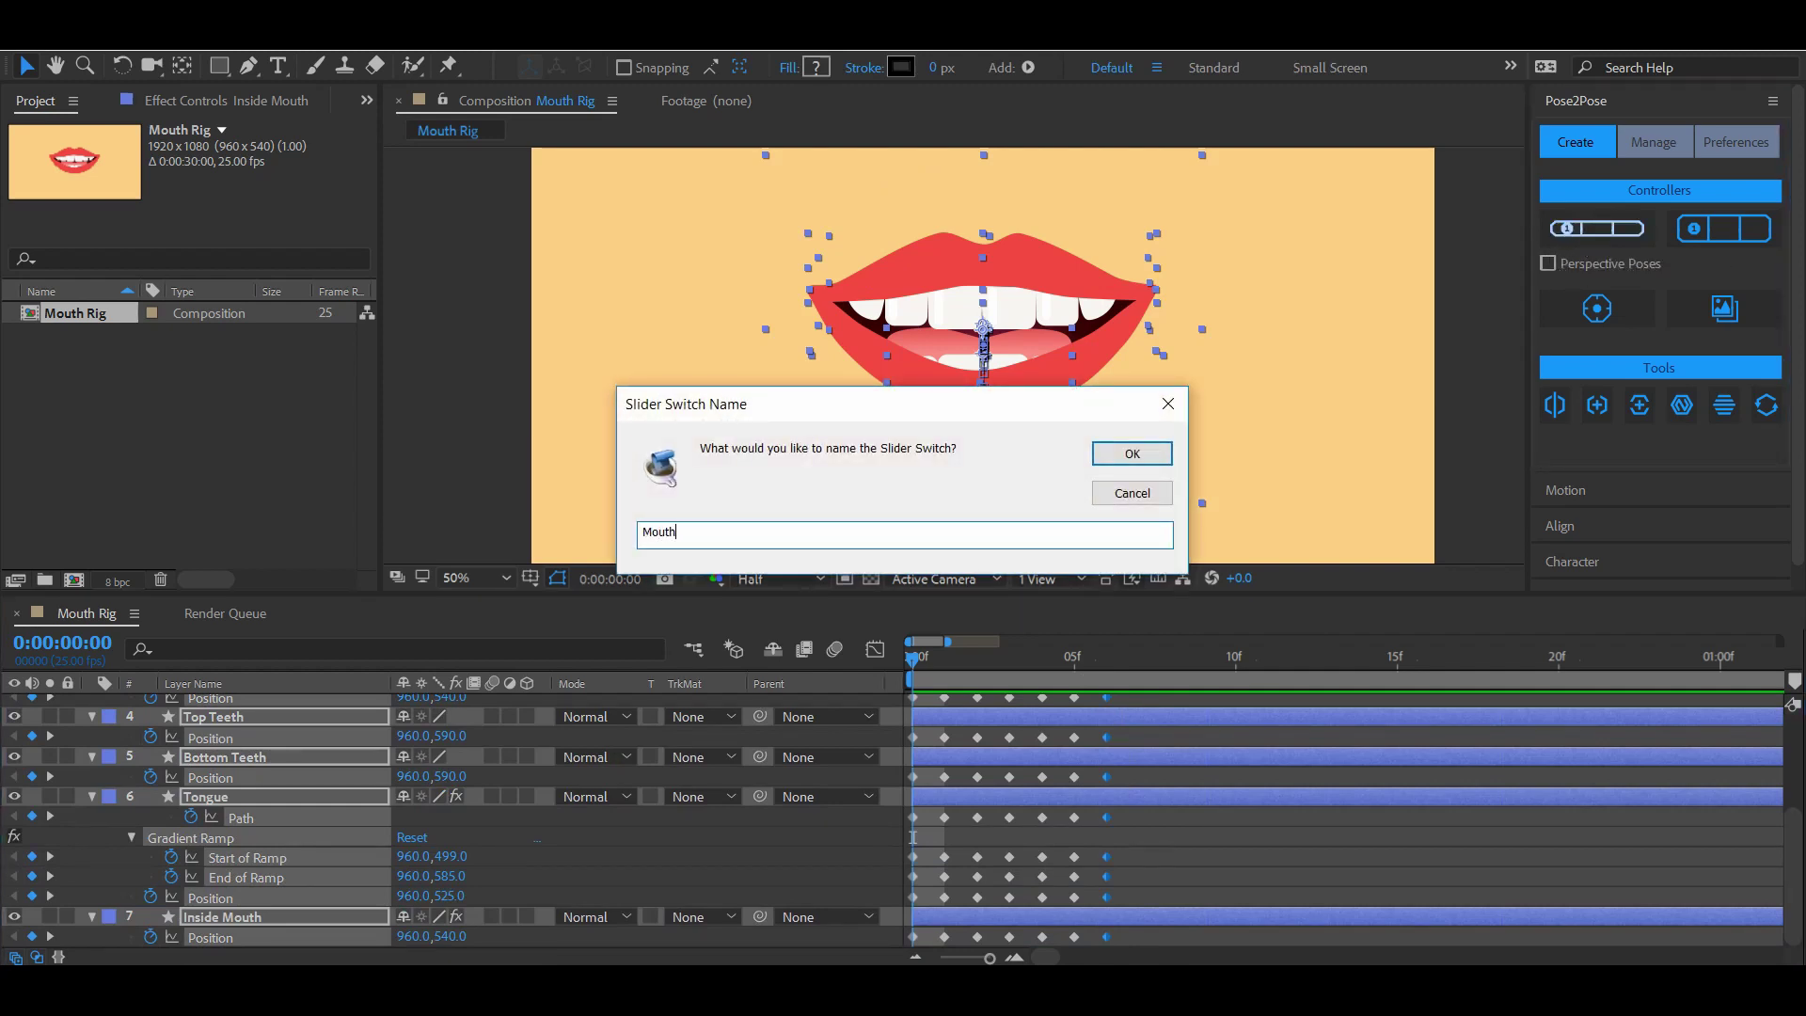
{"action": "key", "text": "Return"}
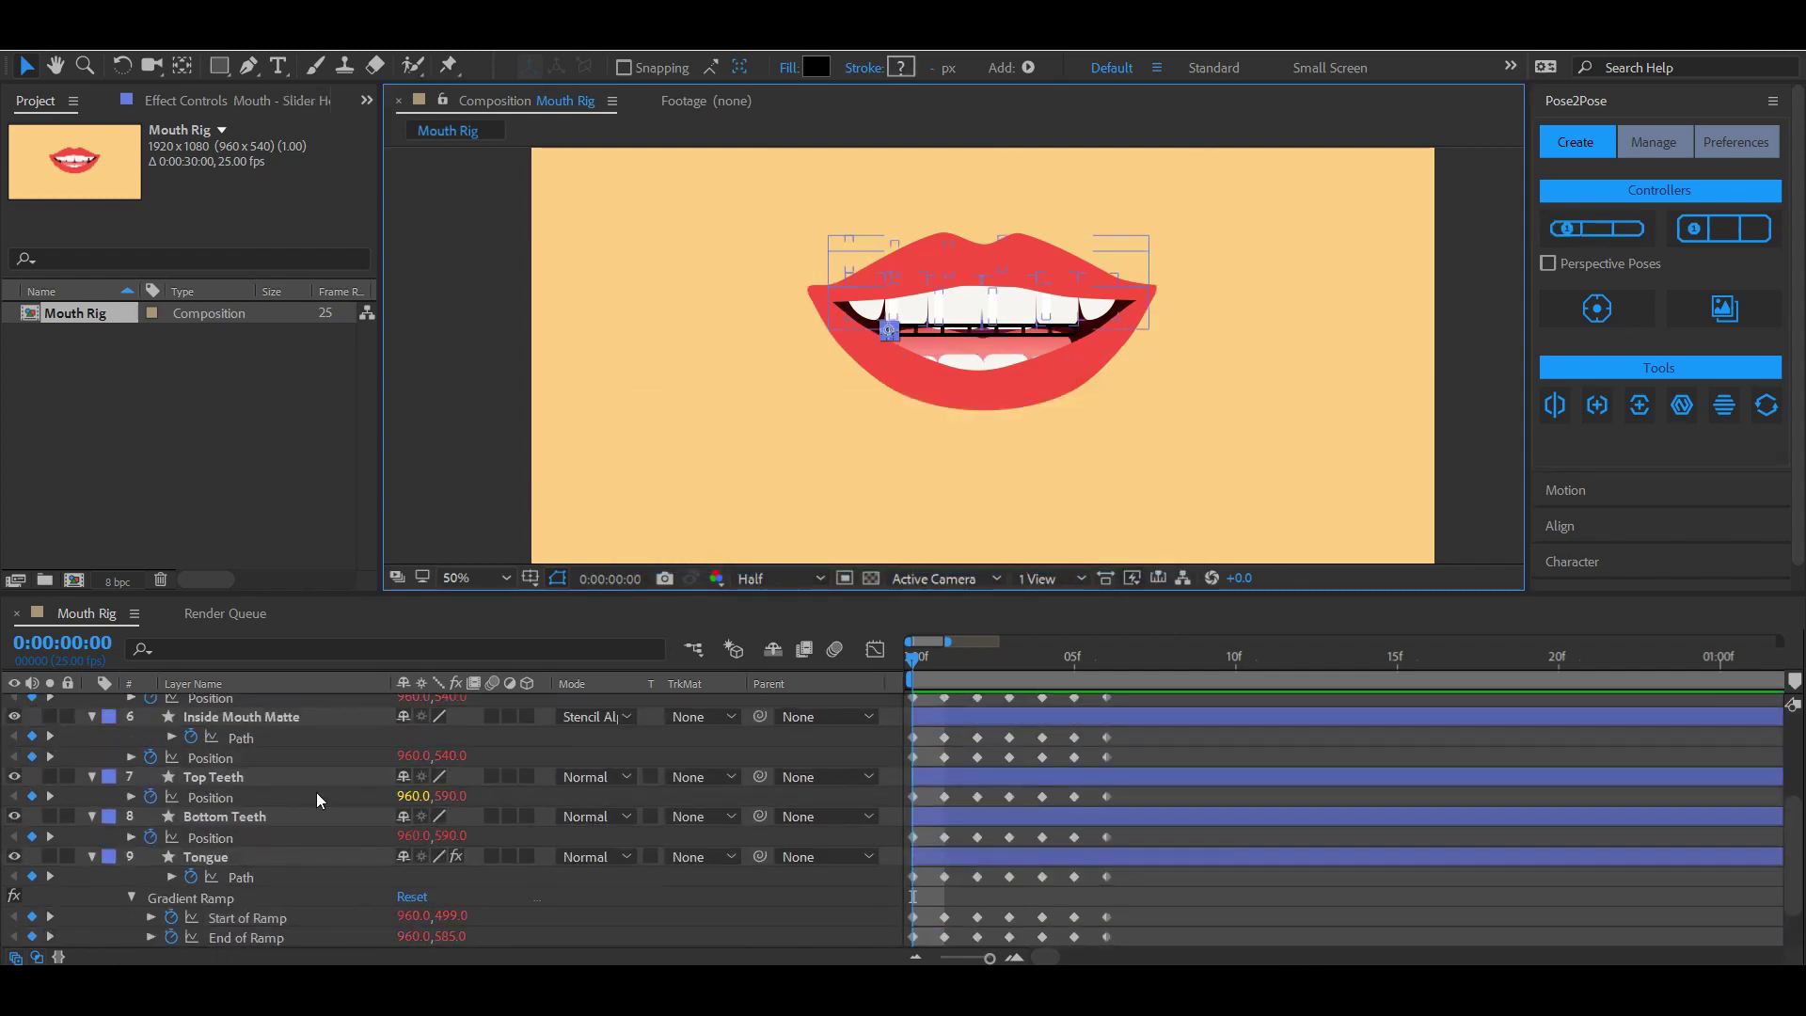
Move the Mouth - Slider Base below the lips and stretch it wider.
{"action": "scroll", "coordinate": [314, 792], "scroll_direction": "up", "scroll_amount": 1}
{"action": "scroll", "coordinate": [314, 792], "scroll_direction": "up", "scroll_amount": 2}
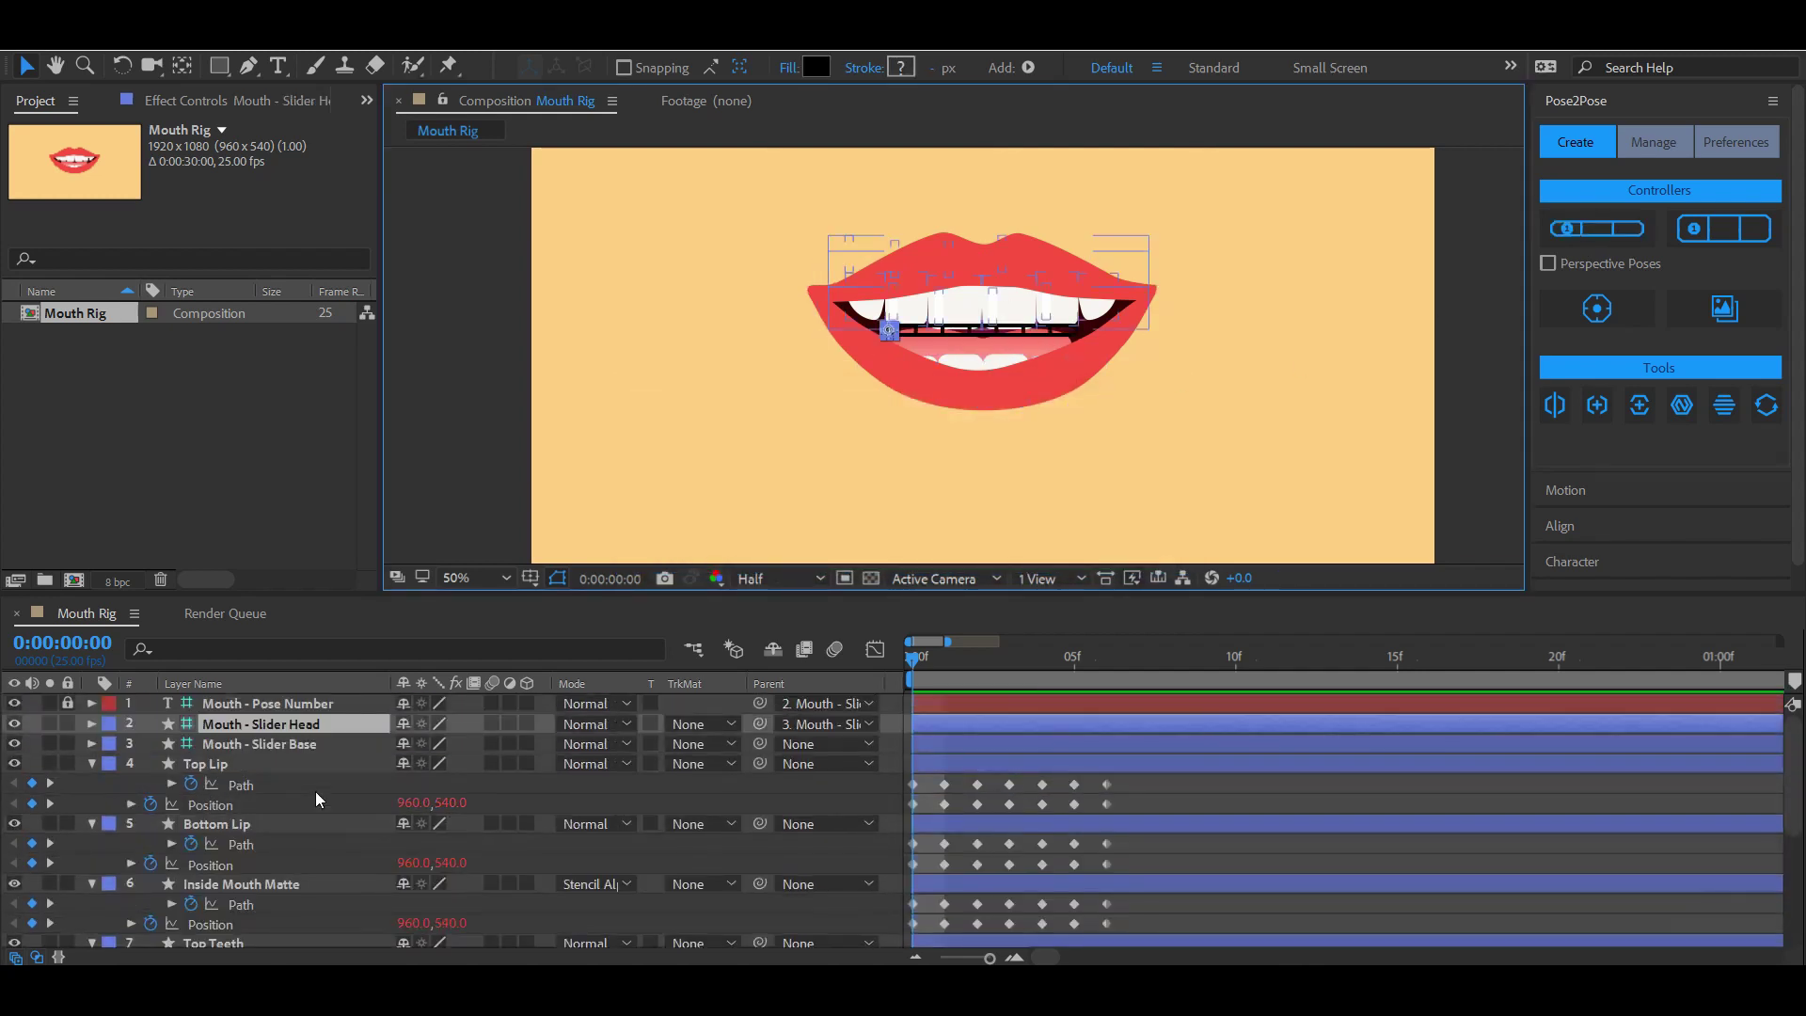
{"action": "left_click", "coordinate": [307, 743]}
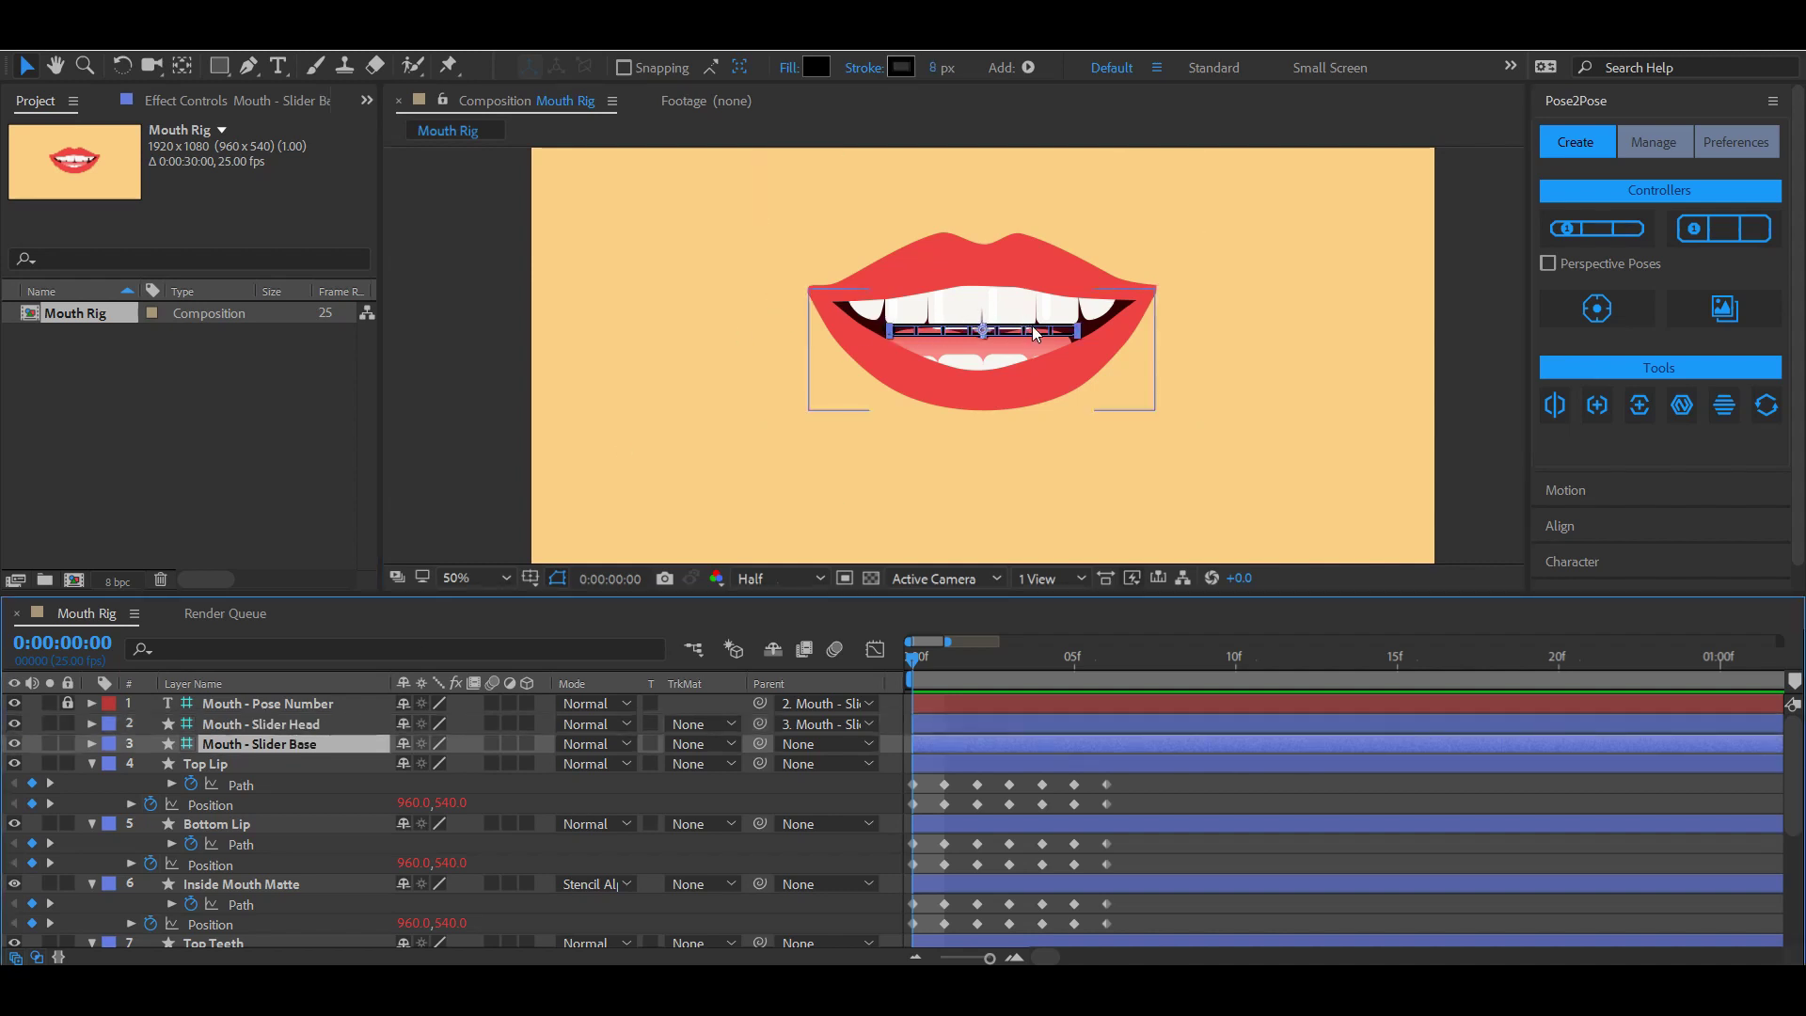
{"action": "left_click_drag", "start_coordinate": [1034, 328], "coordinate": [1023, 480]}
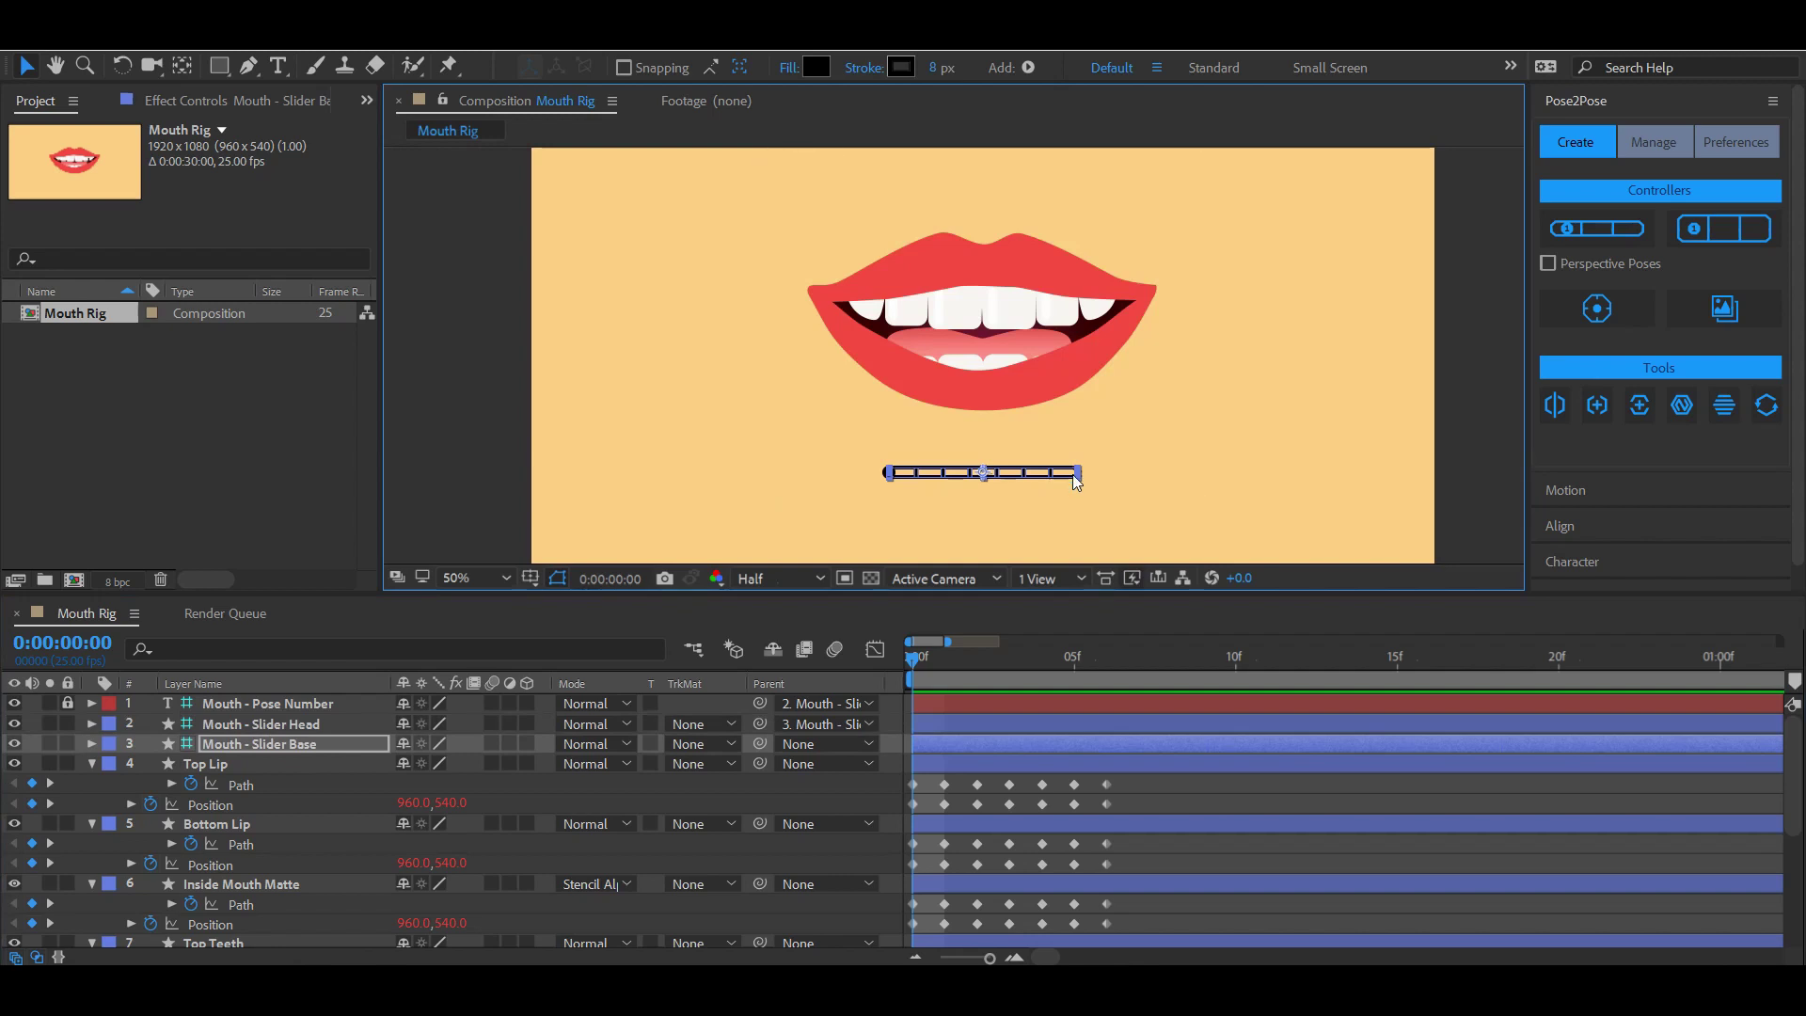
{"action": "left_click_drag", "start_coordinate": [1089, 467], "coordinate": [1142, 433]}
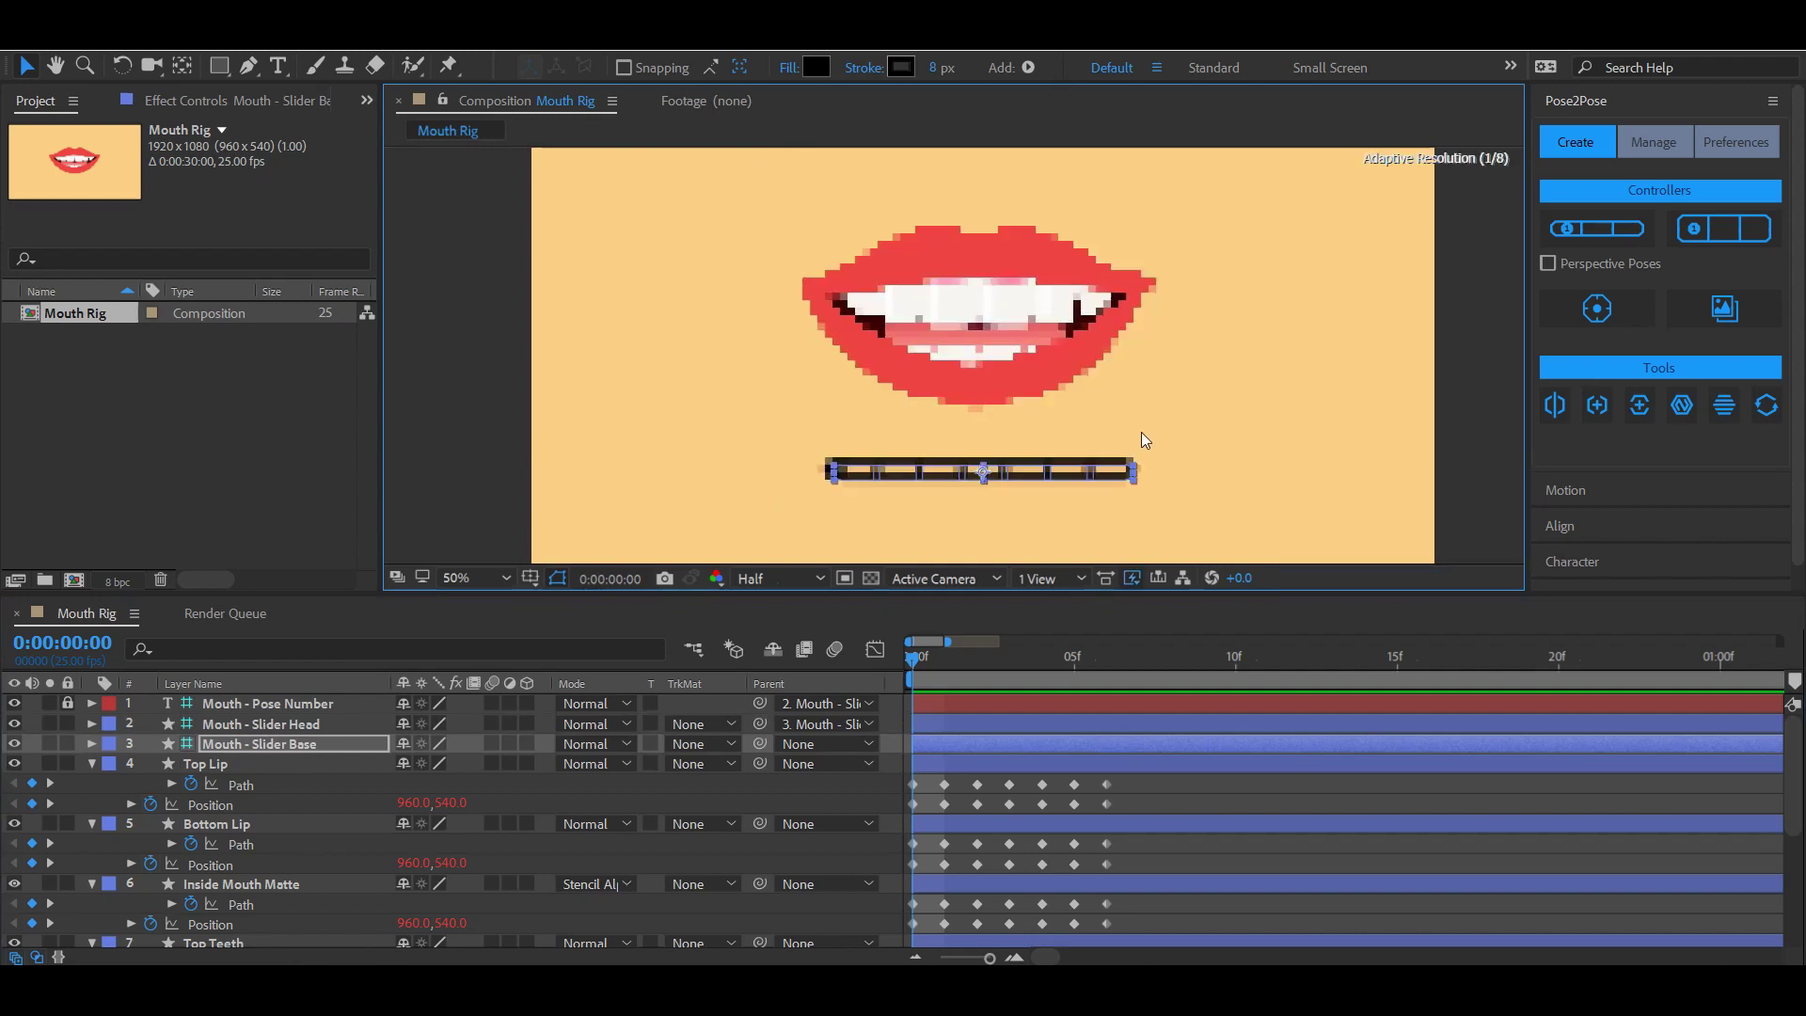
Slide the Mouth slider head to preview other poses, then return it to pose 1.
{"action": "left_click", "coordinate": [1279, 444]}
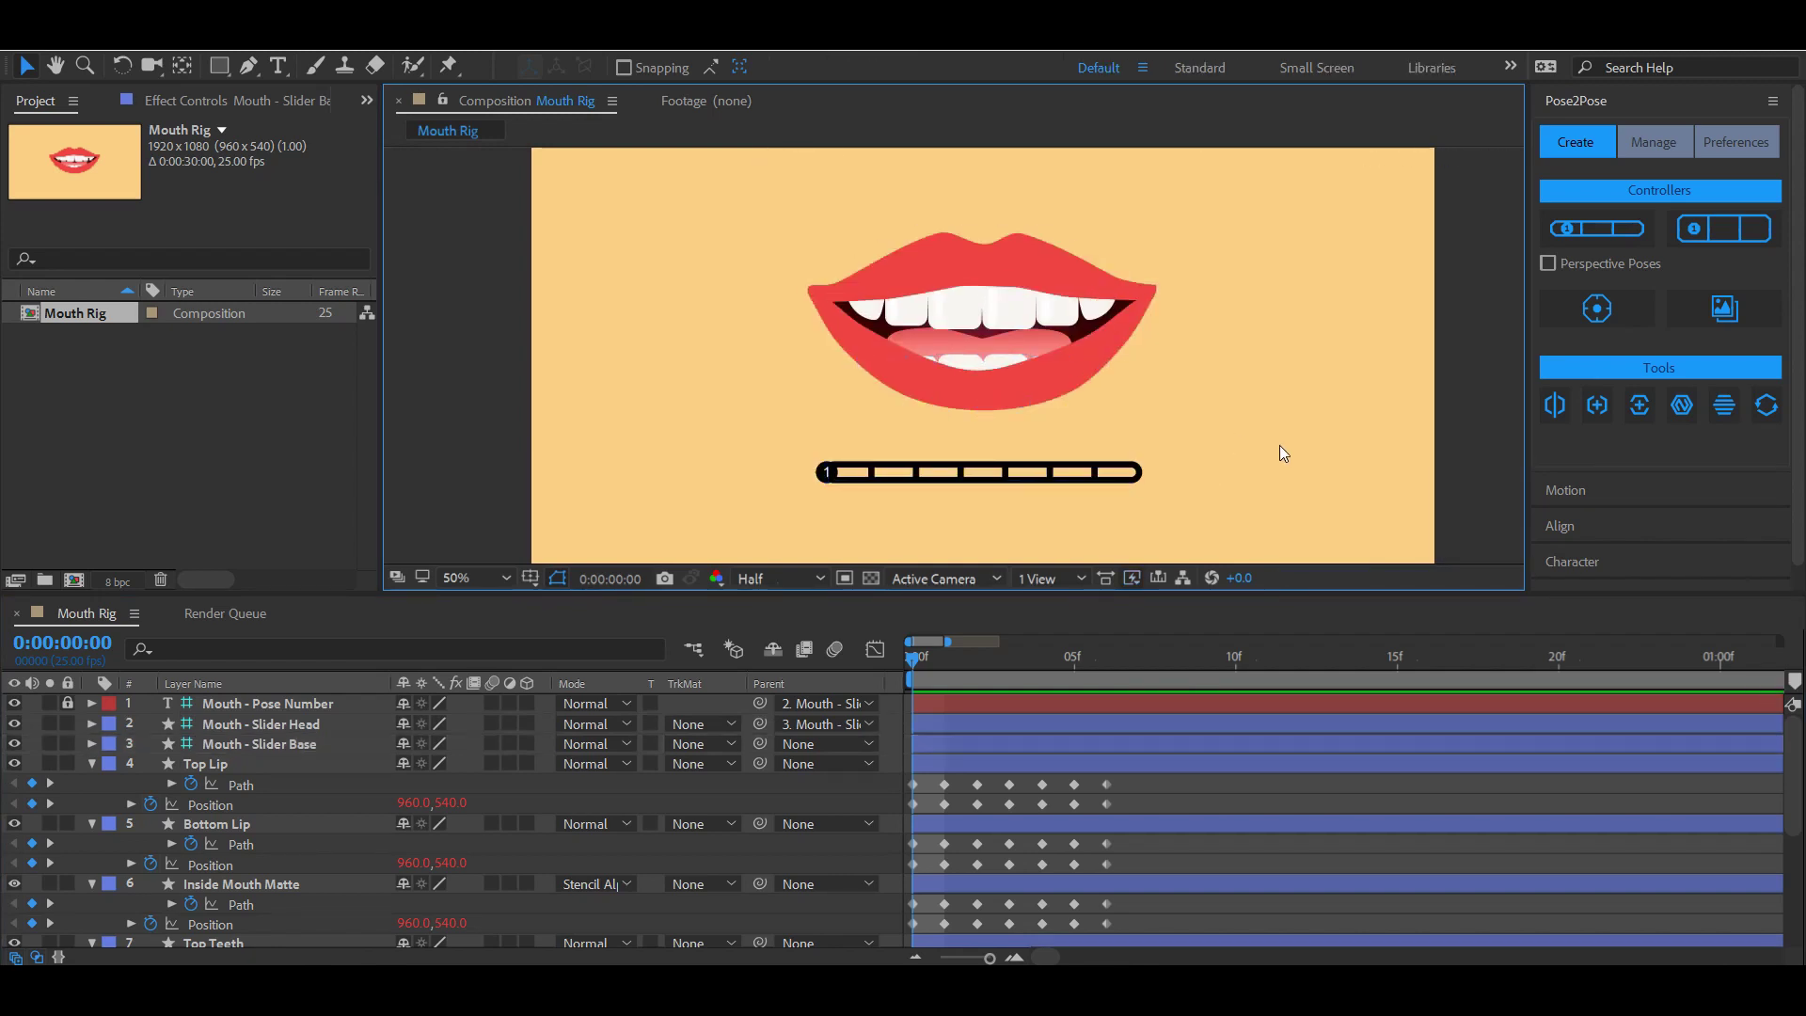
{"action": "left_click", "coordinate": [312, 730]}
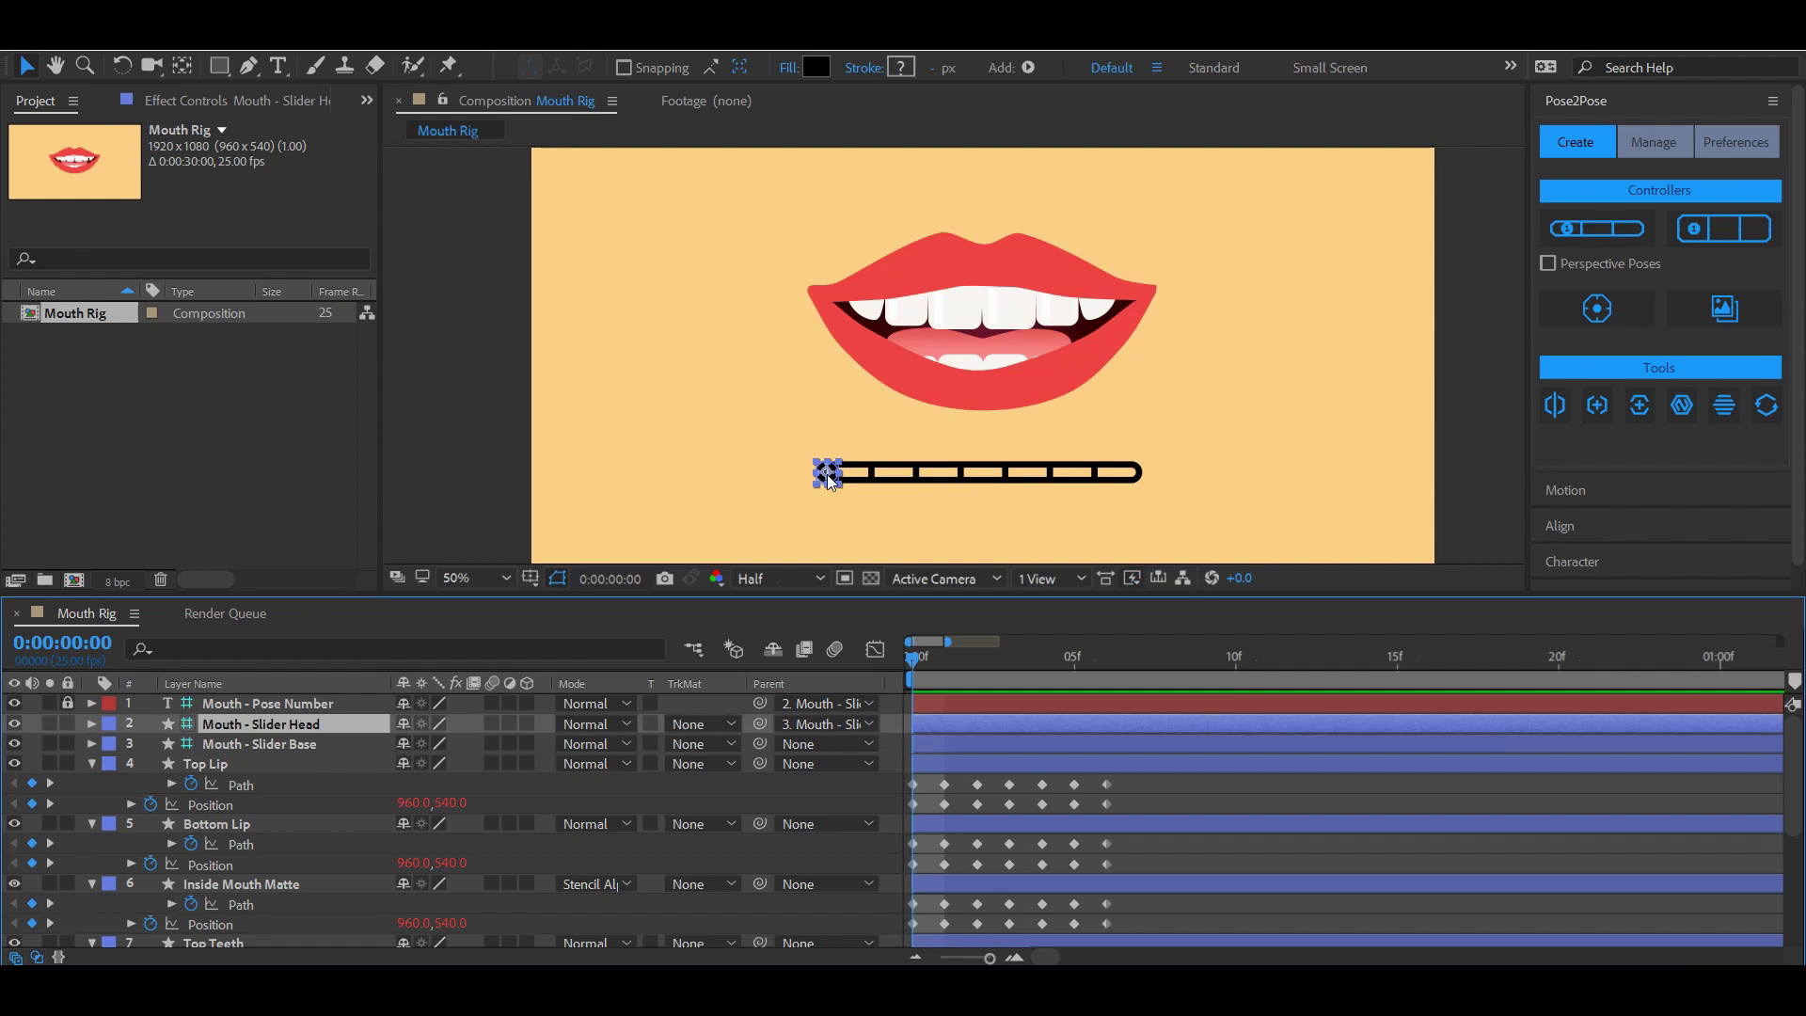
{"action": "left_click_drag", "start_coordinate": [828, 472], "coordinate": [776, 509]}
{"action": "left_click", "coordinate": [776, 510]}
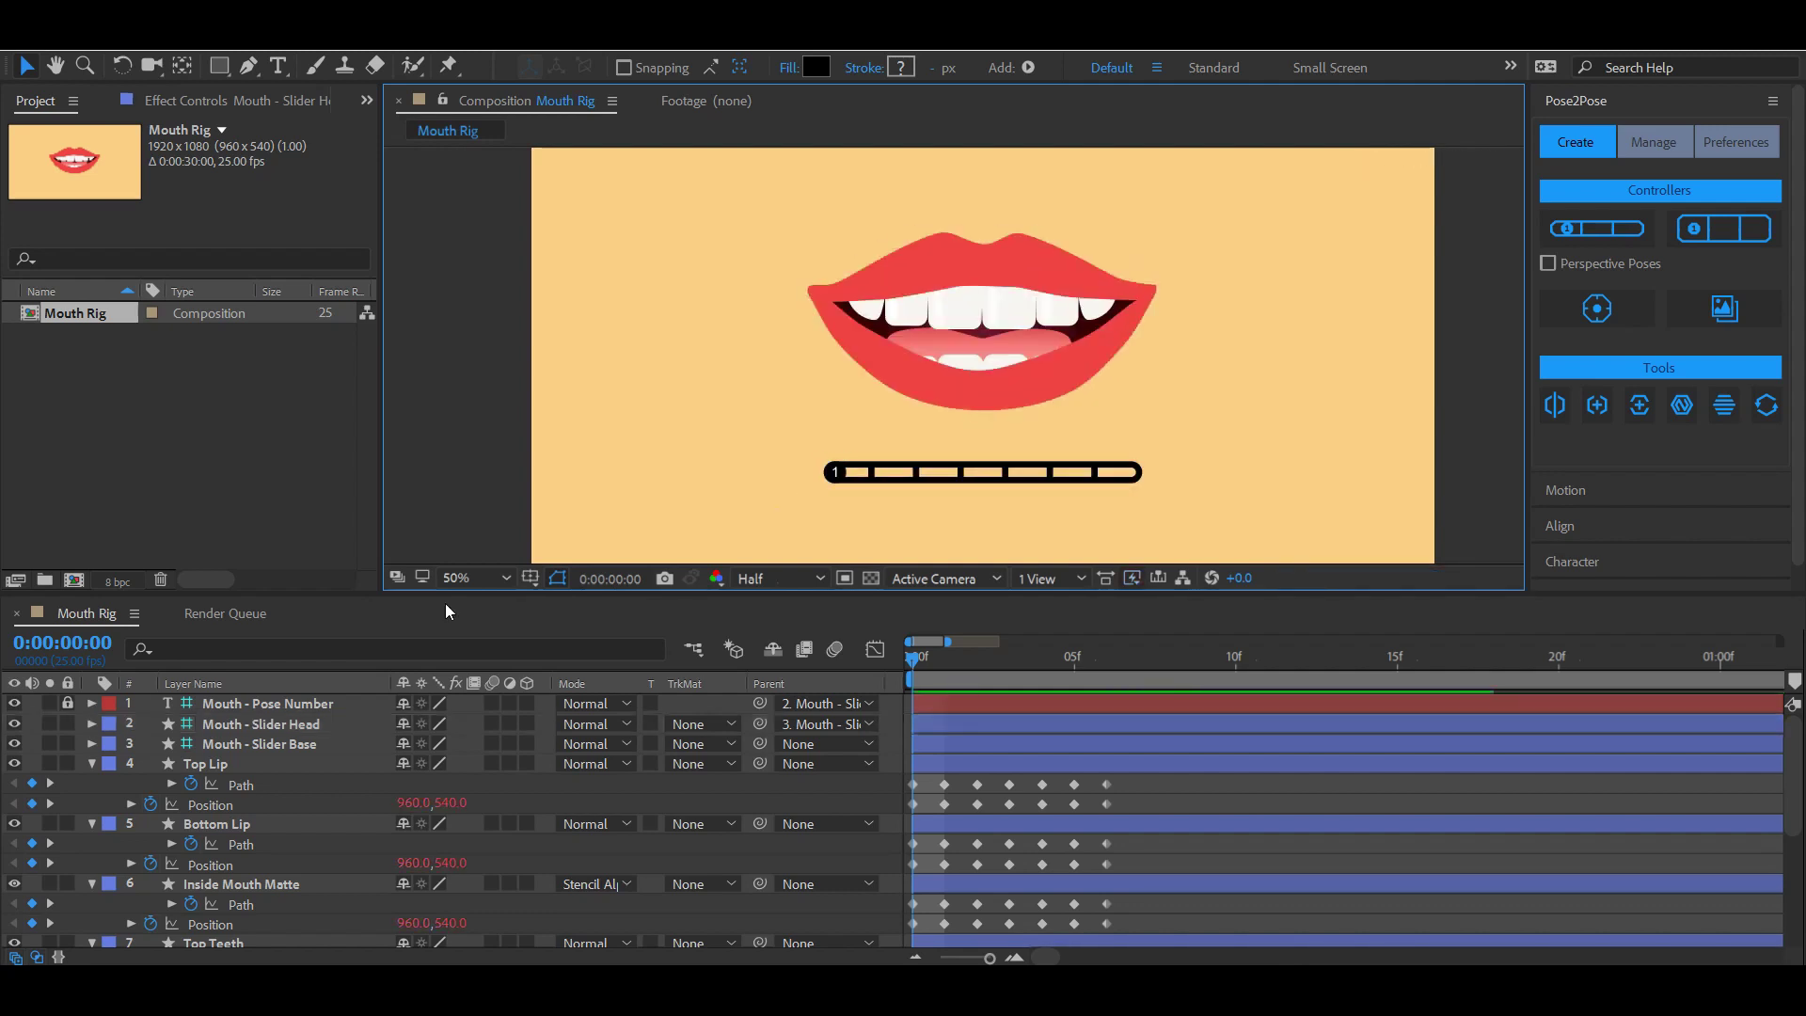
Show the slider head's Position property and check its frame-0 keyframe at (-189, 0).
{"action": "left_click", "coordinate": [228, 703]}
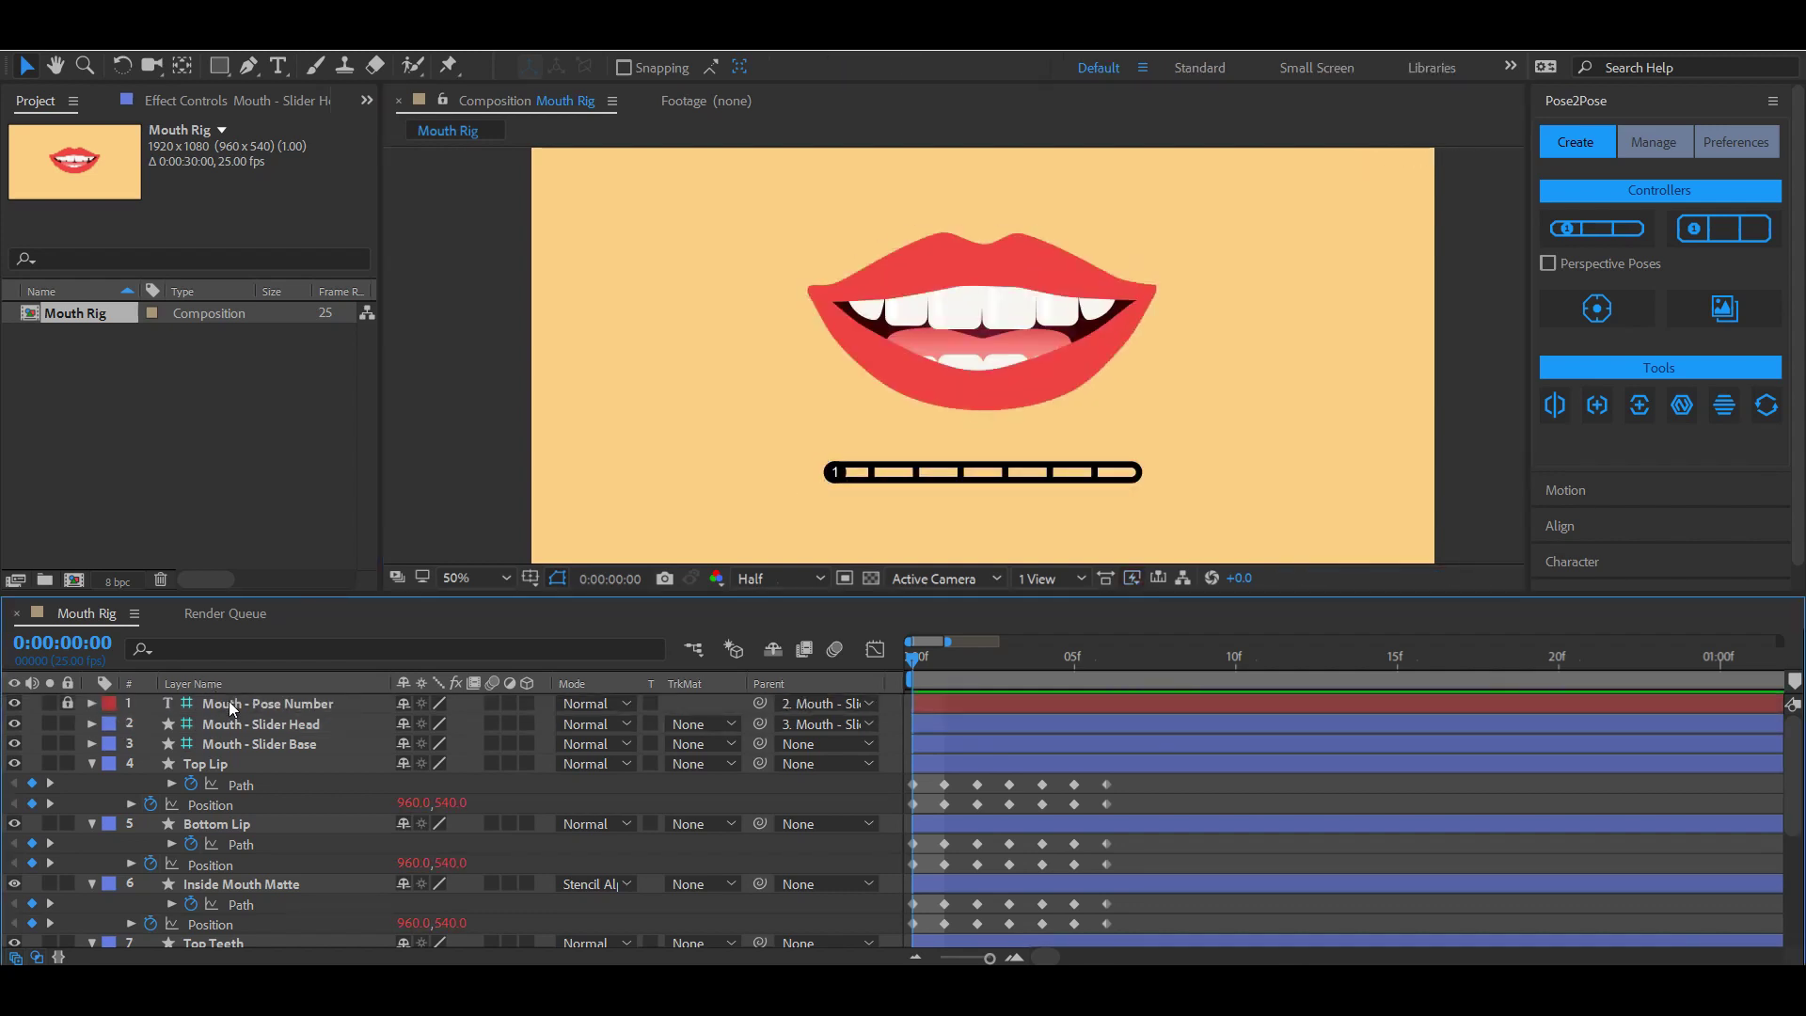
{"action": "left_click", "coordinate": [835, 472]}
{"action": "key", "text": "p"}
{"action": "left_click_drag", "start_coordinate": [929, 738], "coordinate": [876, 755]}
{"action": "left_click", "coordinate": [927, 746]}
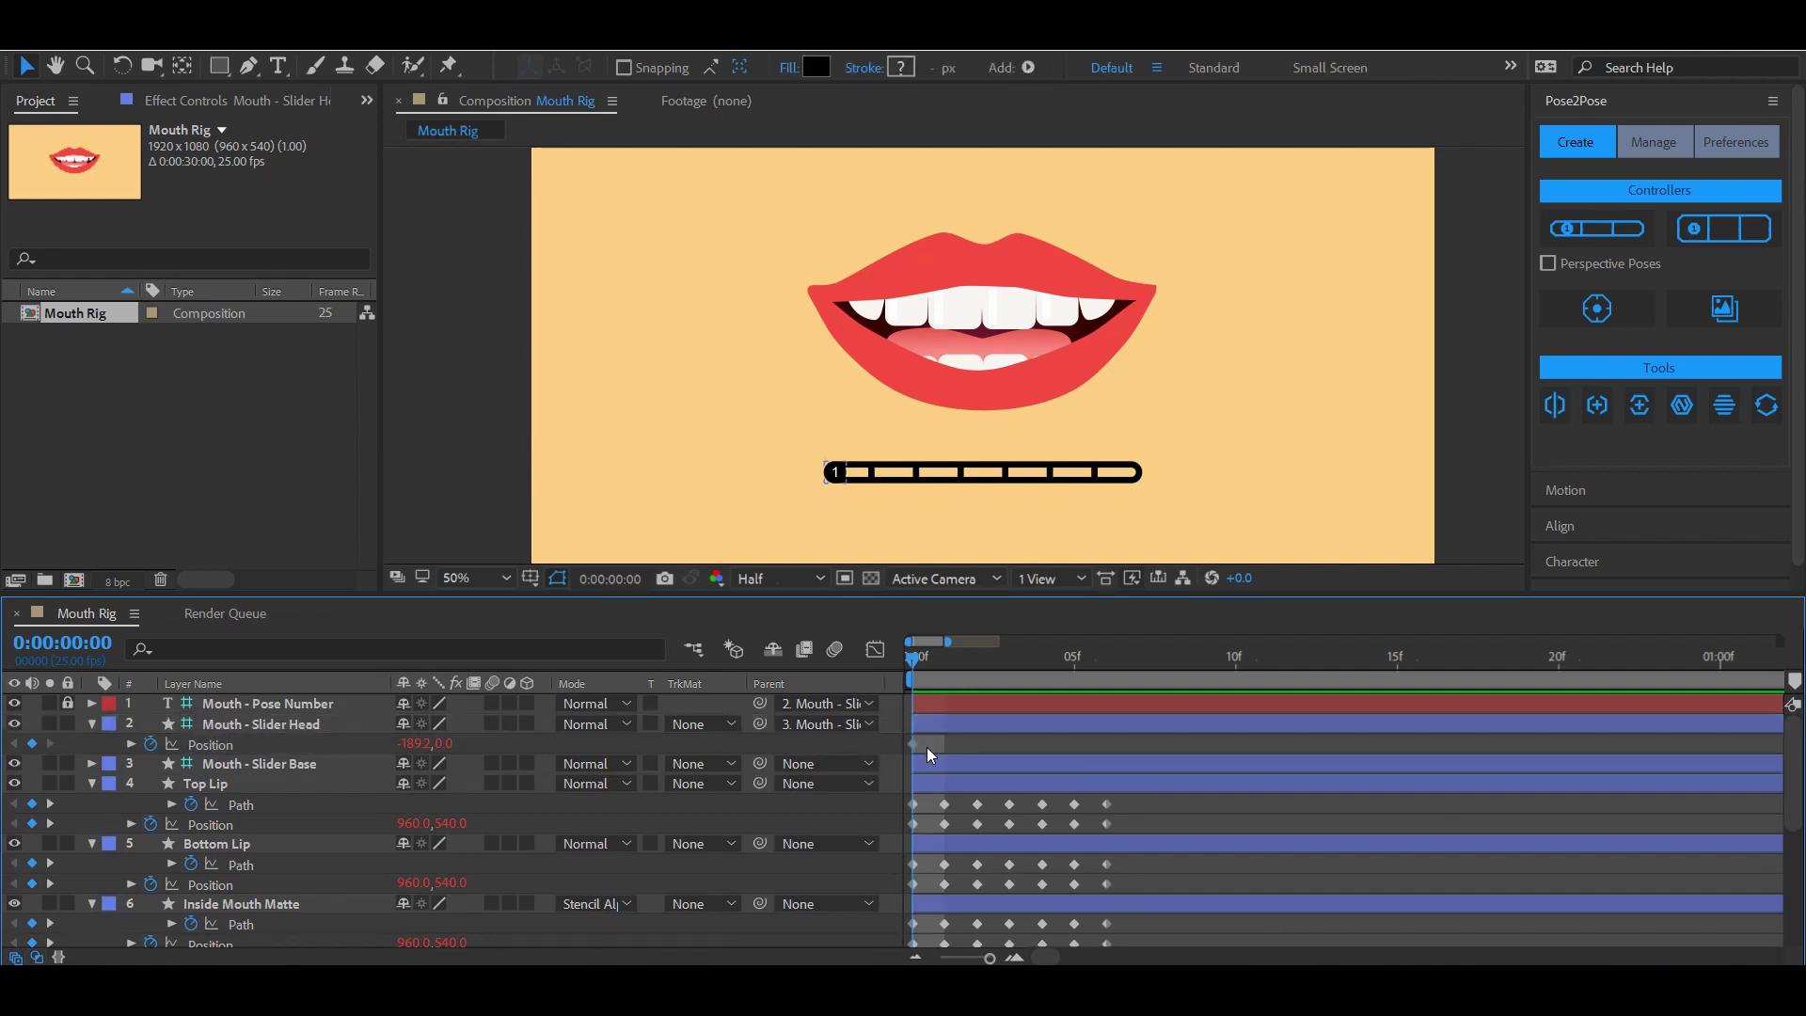
{"action": "left_click", "coordinate": [1699, 143]}
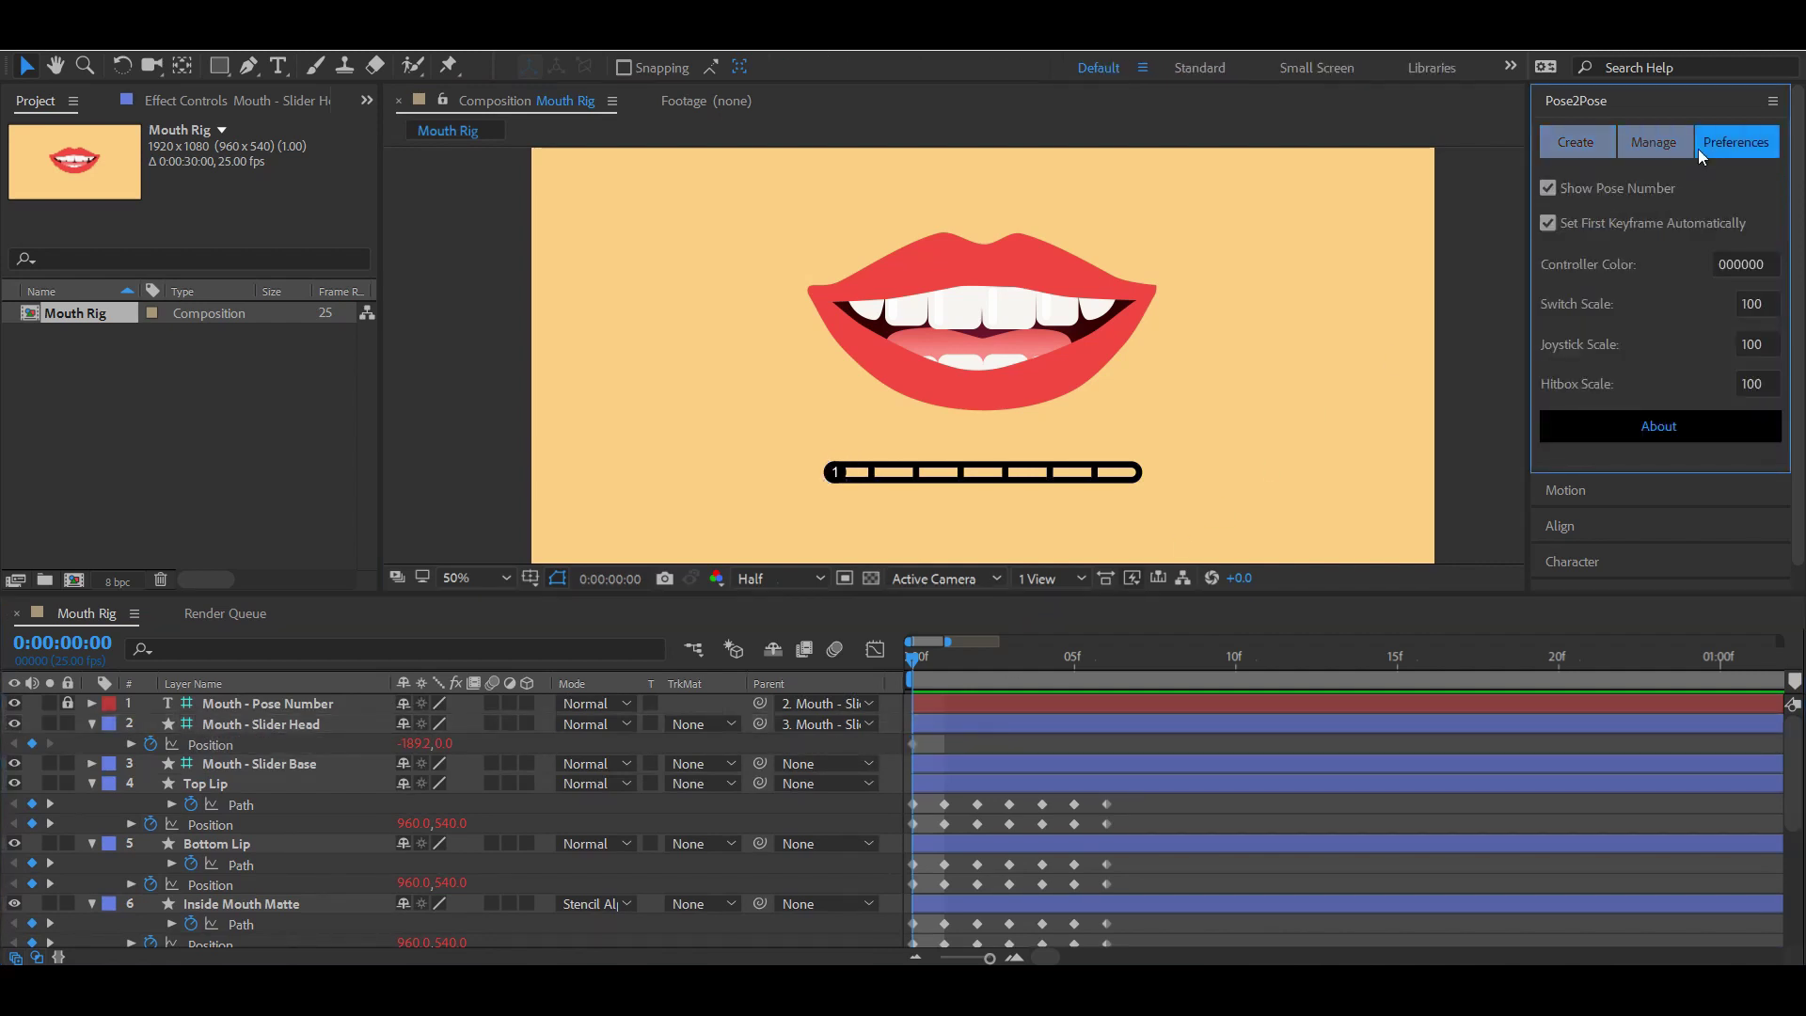
{"action": "left_click", "coordinate": [1621, 225]}
{"action": "left_click", "coordinate": [1622, 225]}
{"action": "left_click", "coordinate": [1579, 158]}
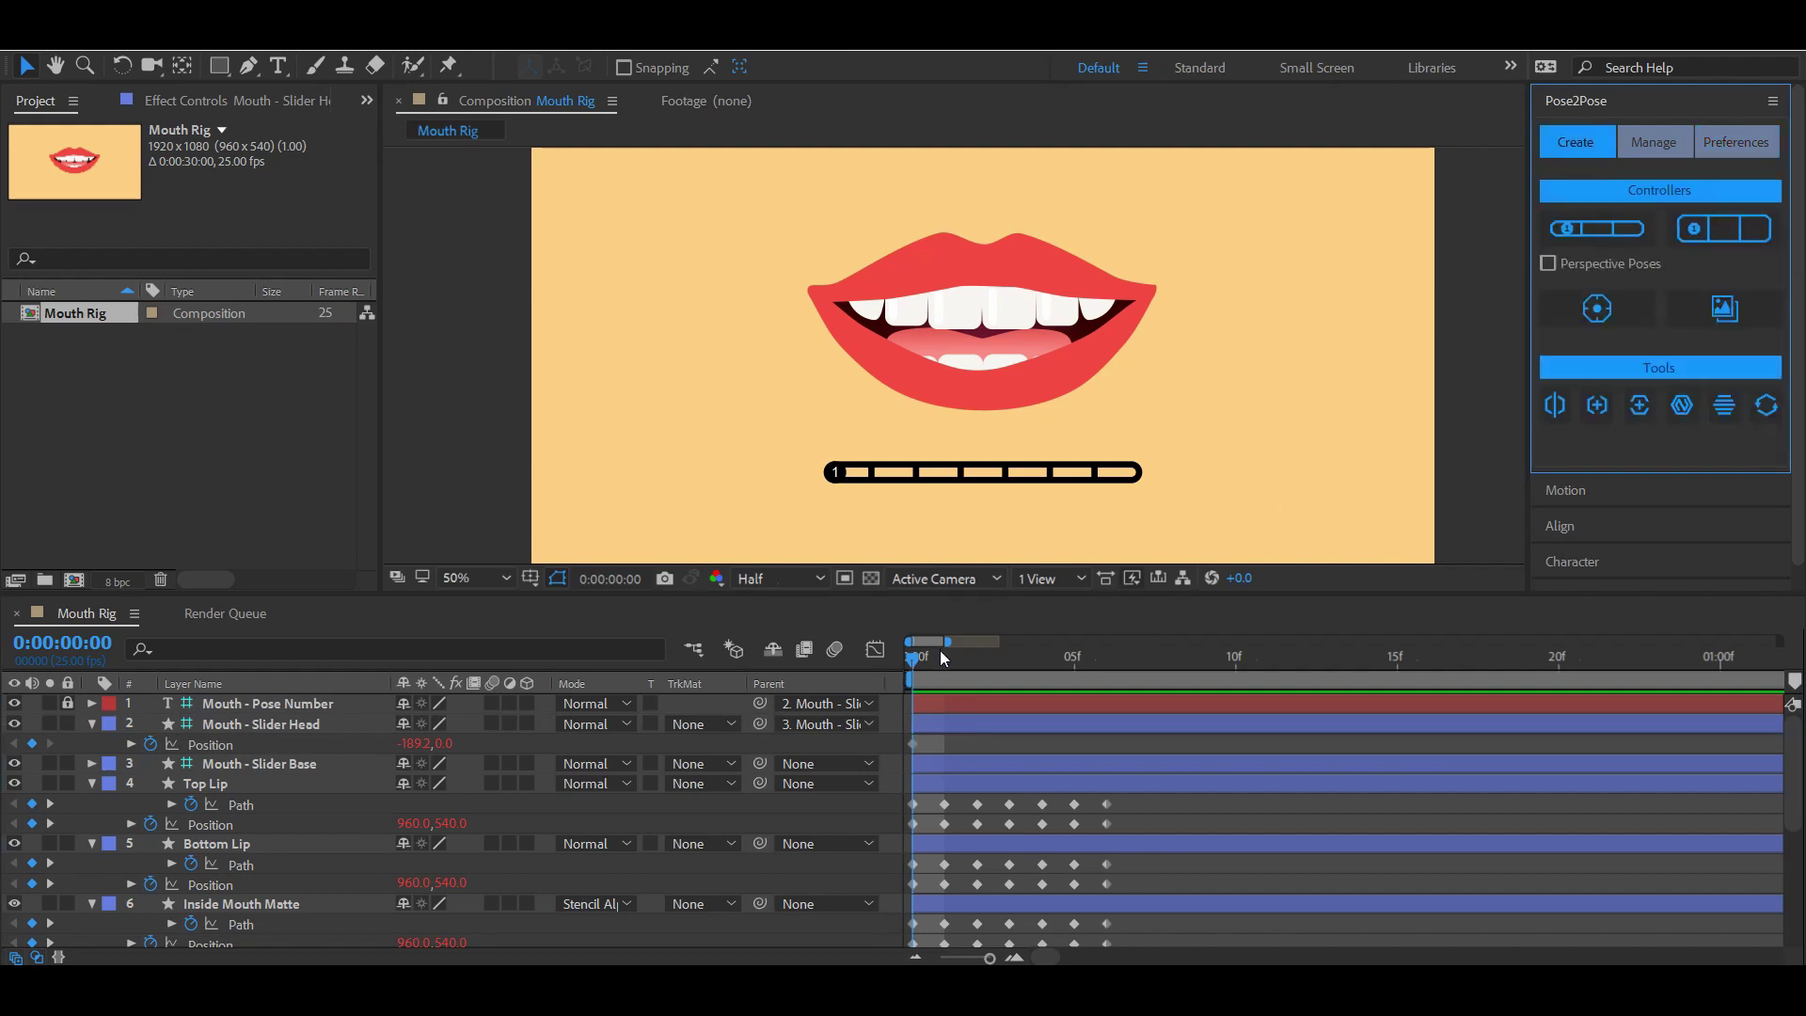
Key the slider head at pose 7 on frame 10 and preview the animation.
{"action": "left_click_drag", "start_coordinate": [943, 659], "coordinate": [1235, 655]}
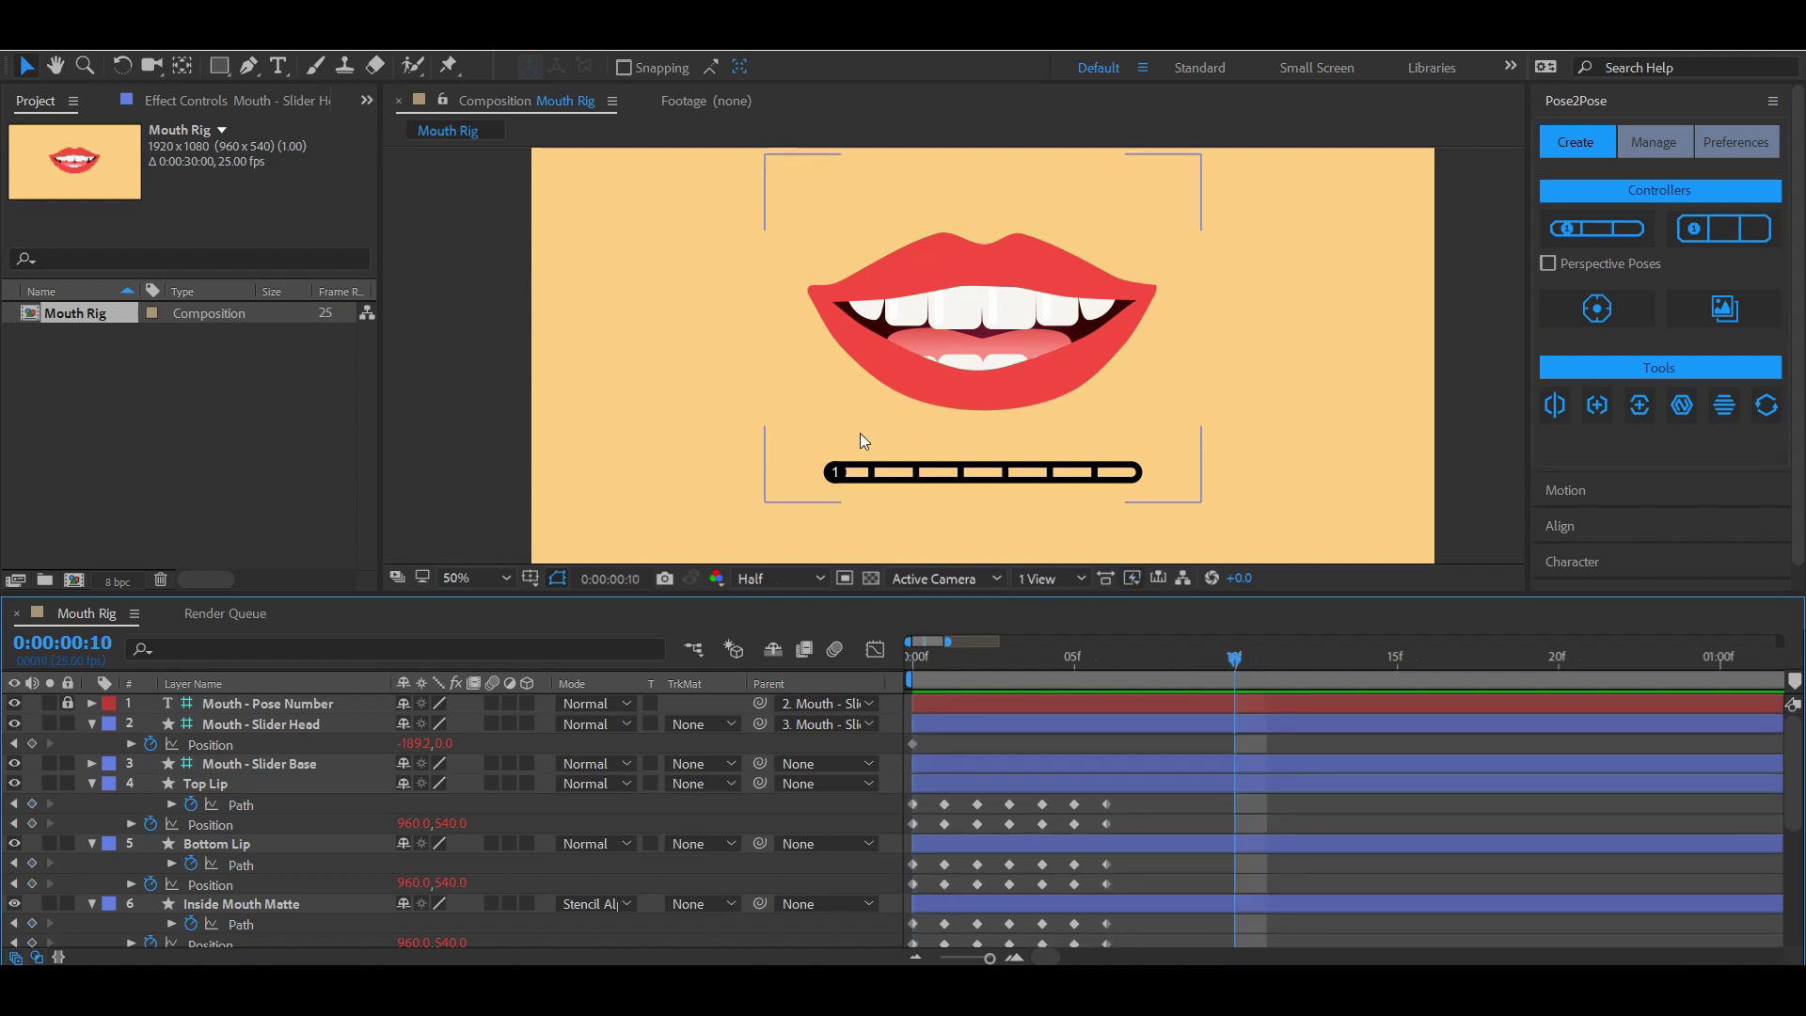
{"action": "left_click", "coordinate": [852, 473]}
{"action": "left_click_drag", "start_coordinate": [842, 477], "coordinate": [1117, 478]}
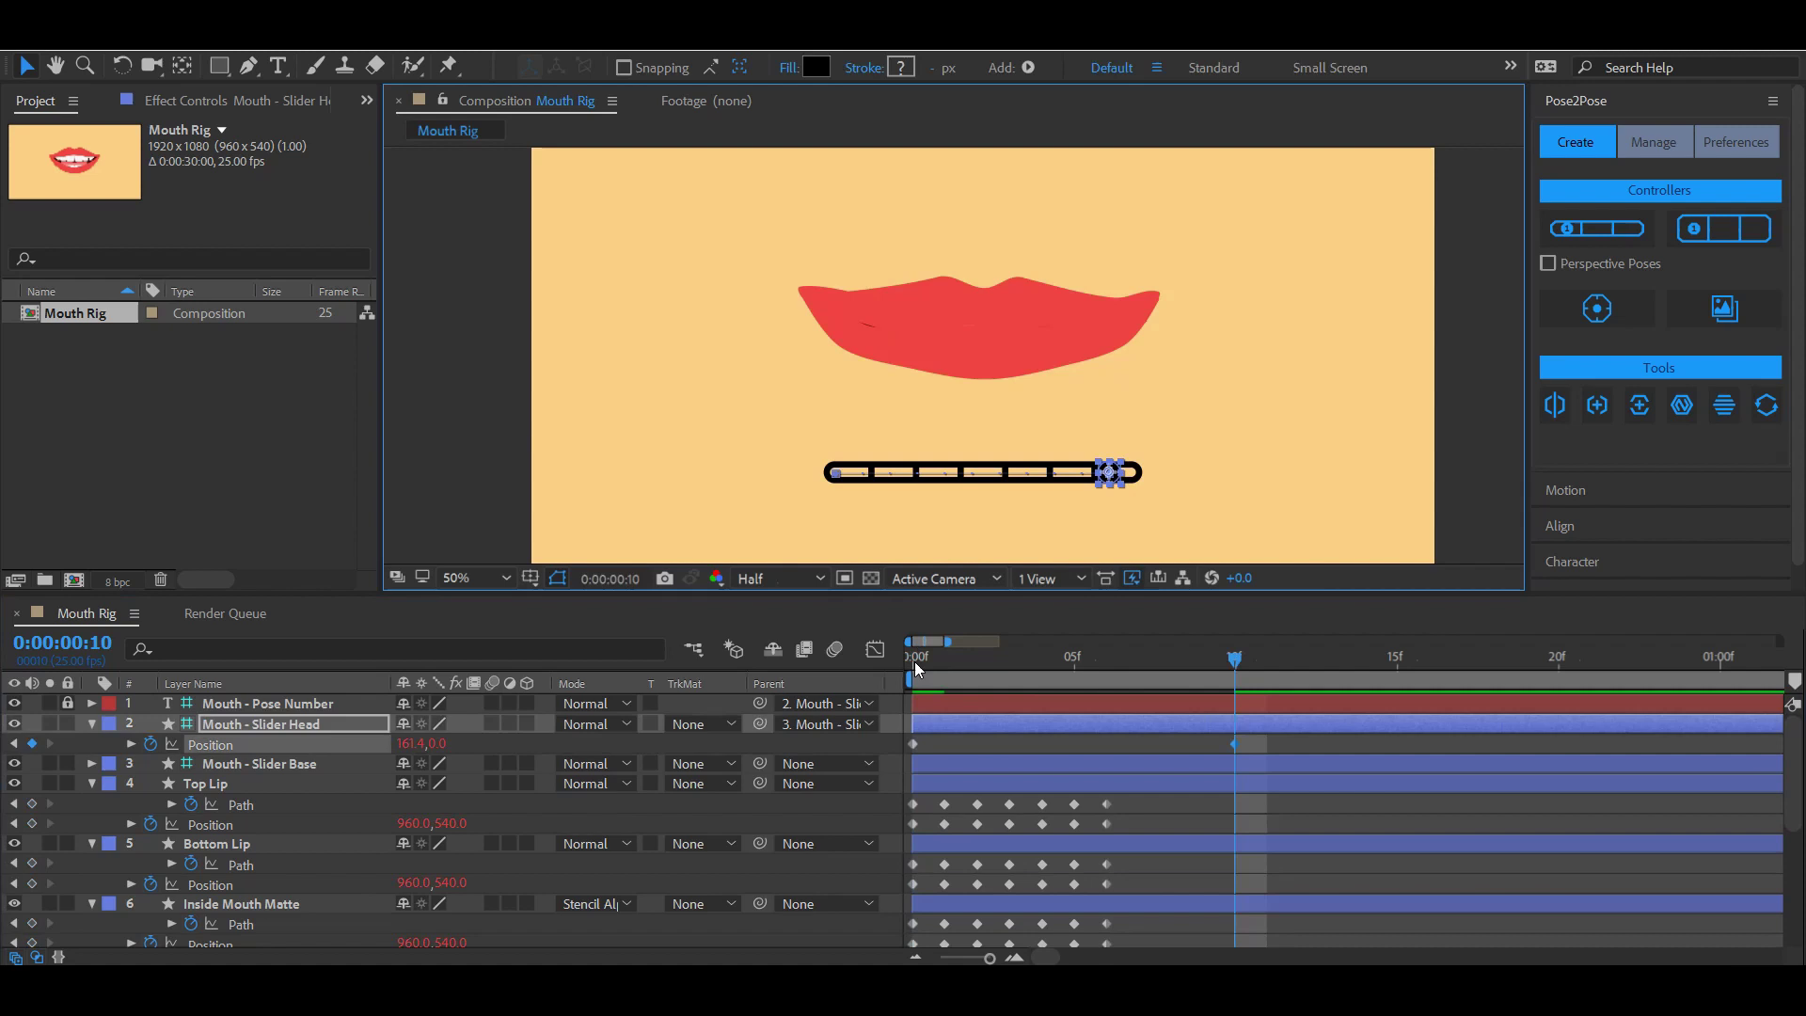
{"action": "left_click", "coordinate": [919, 668]}
{"action": "key", "text": "space"}
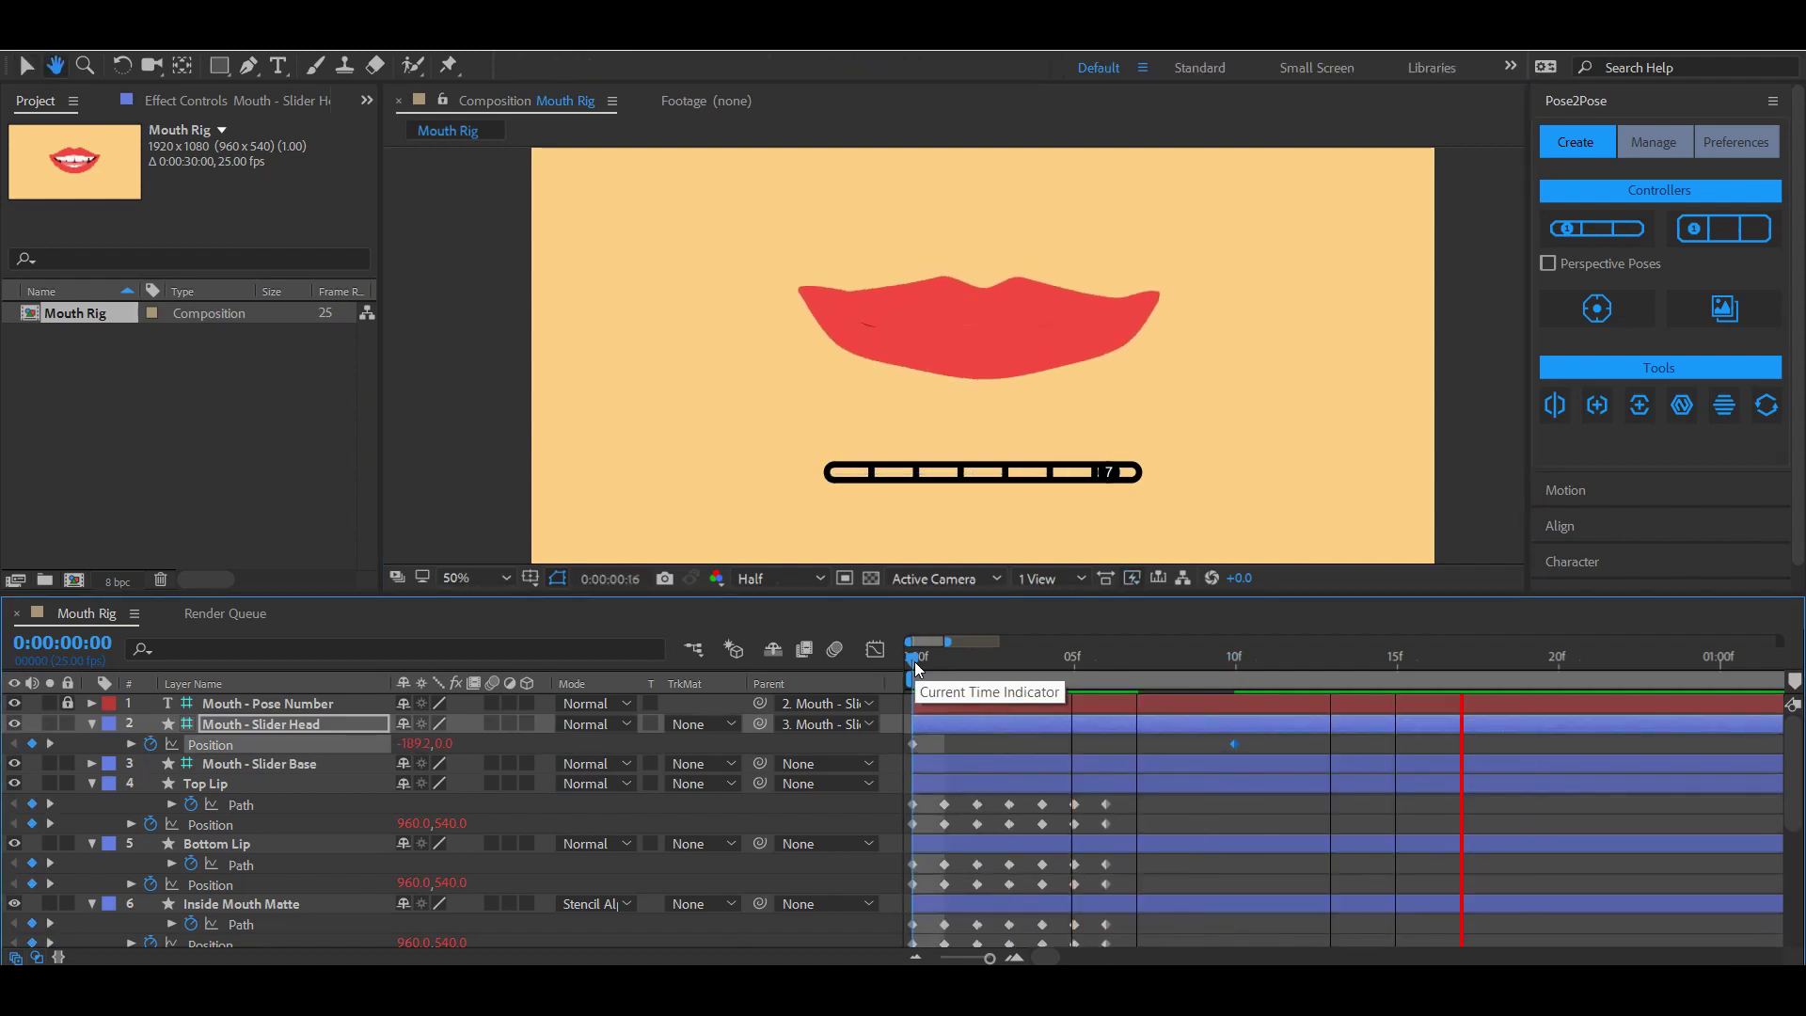
{"action": "key", "text": "space"}
Key pose 2 at frame 20, make all three keyframes hold keyframes, and preview.
{"action": "left_click", "coordinate": [1280, 513]}
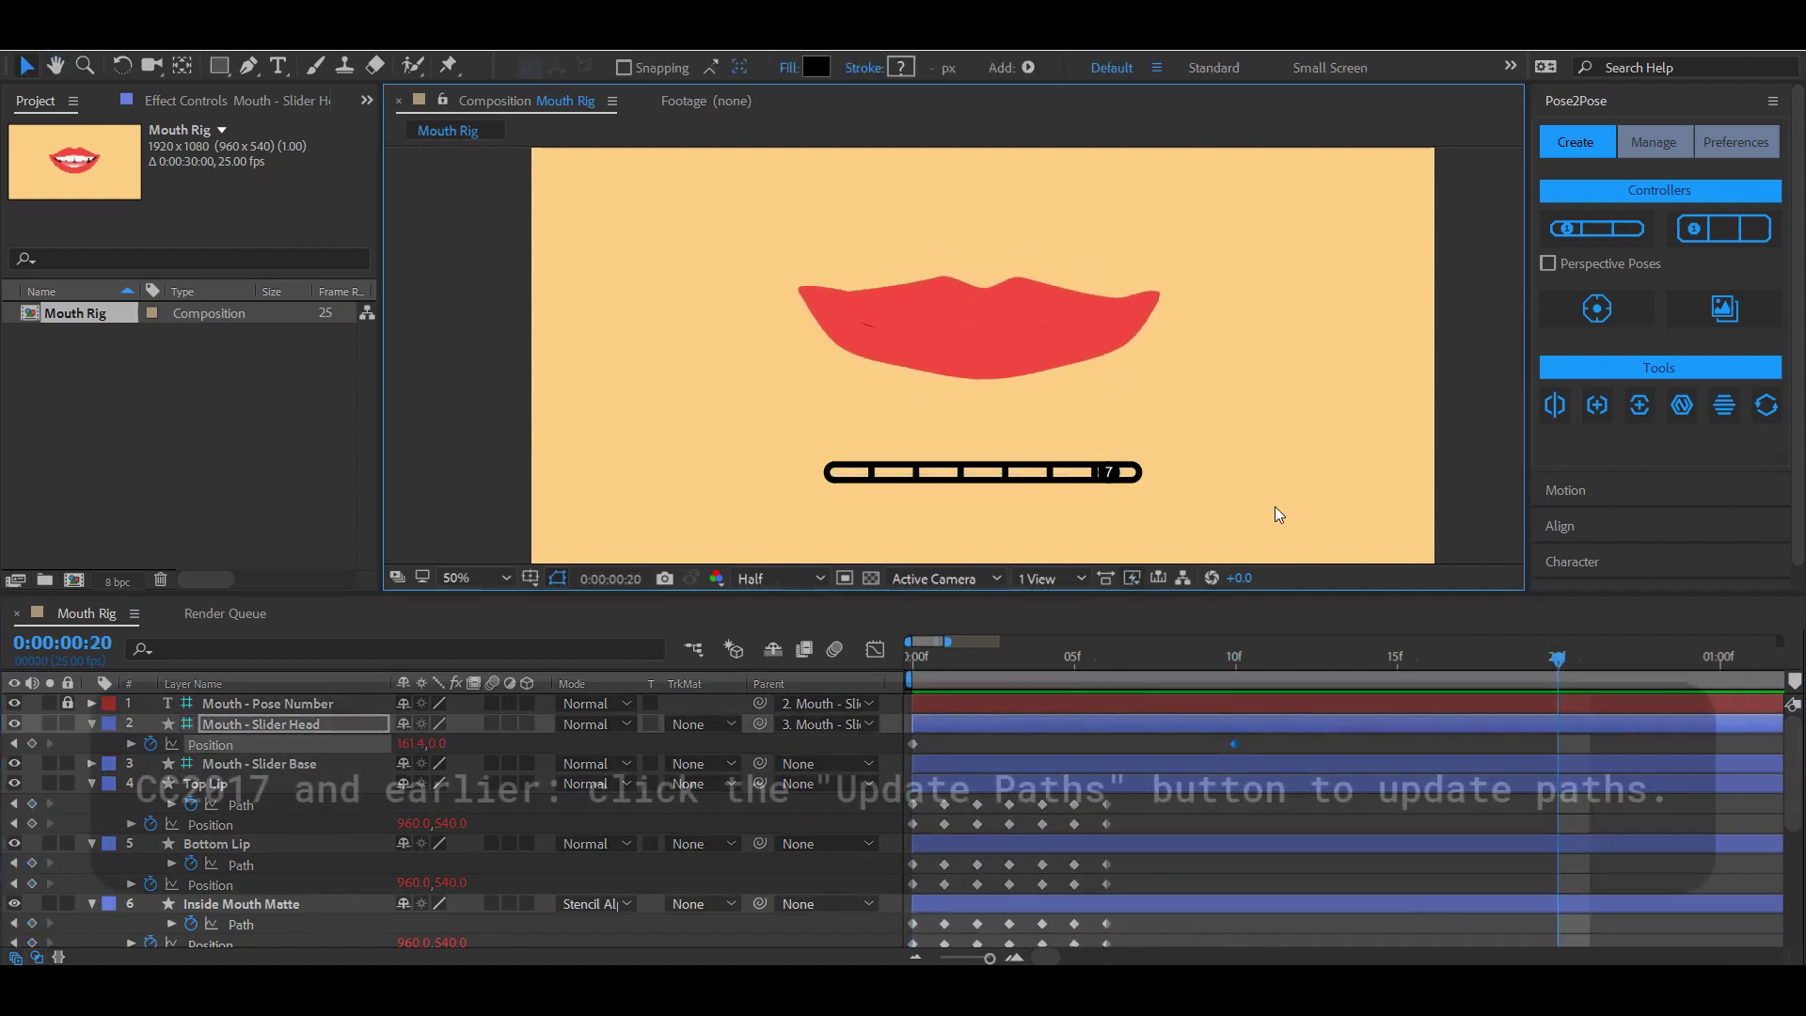
{"action": "left_click_drag", "start_coordinate": [1109, 472], "coordinate": [903, 472]}
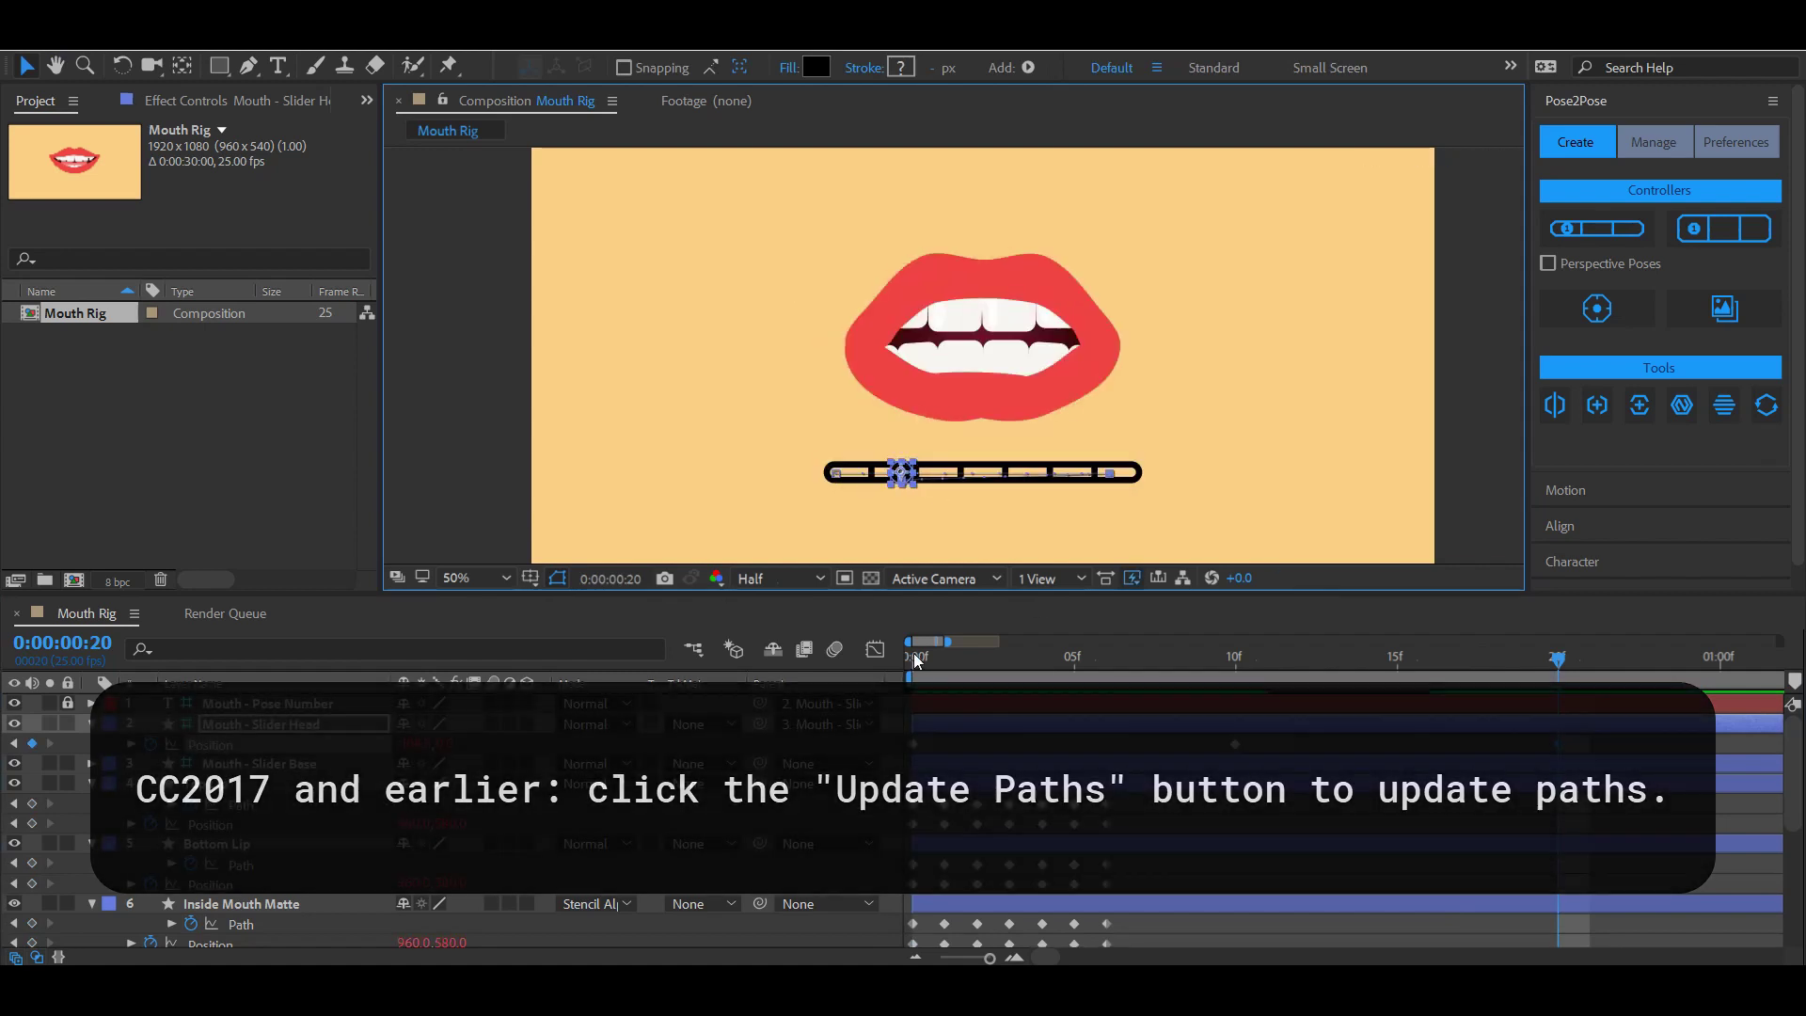
{"action": "left_click", "coordinate": [914, 656]}
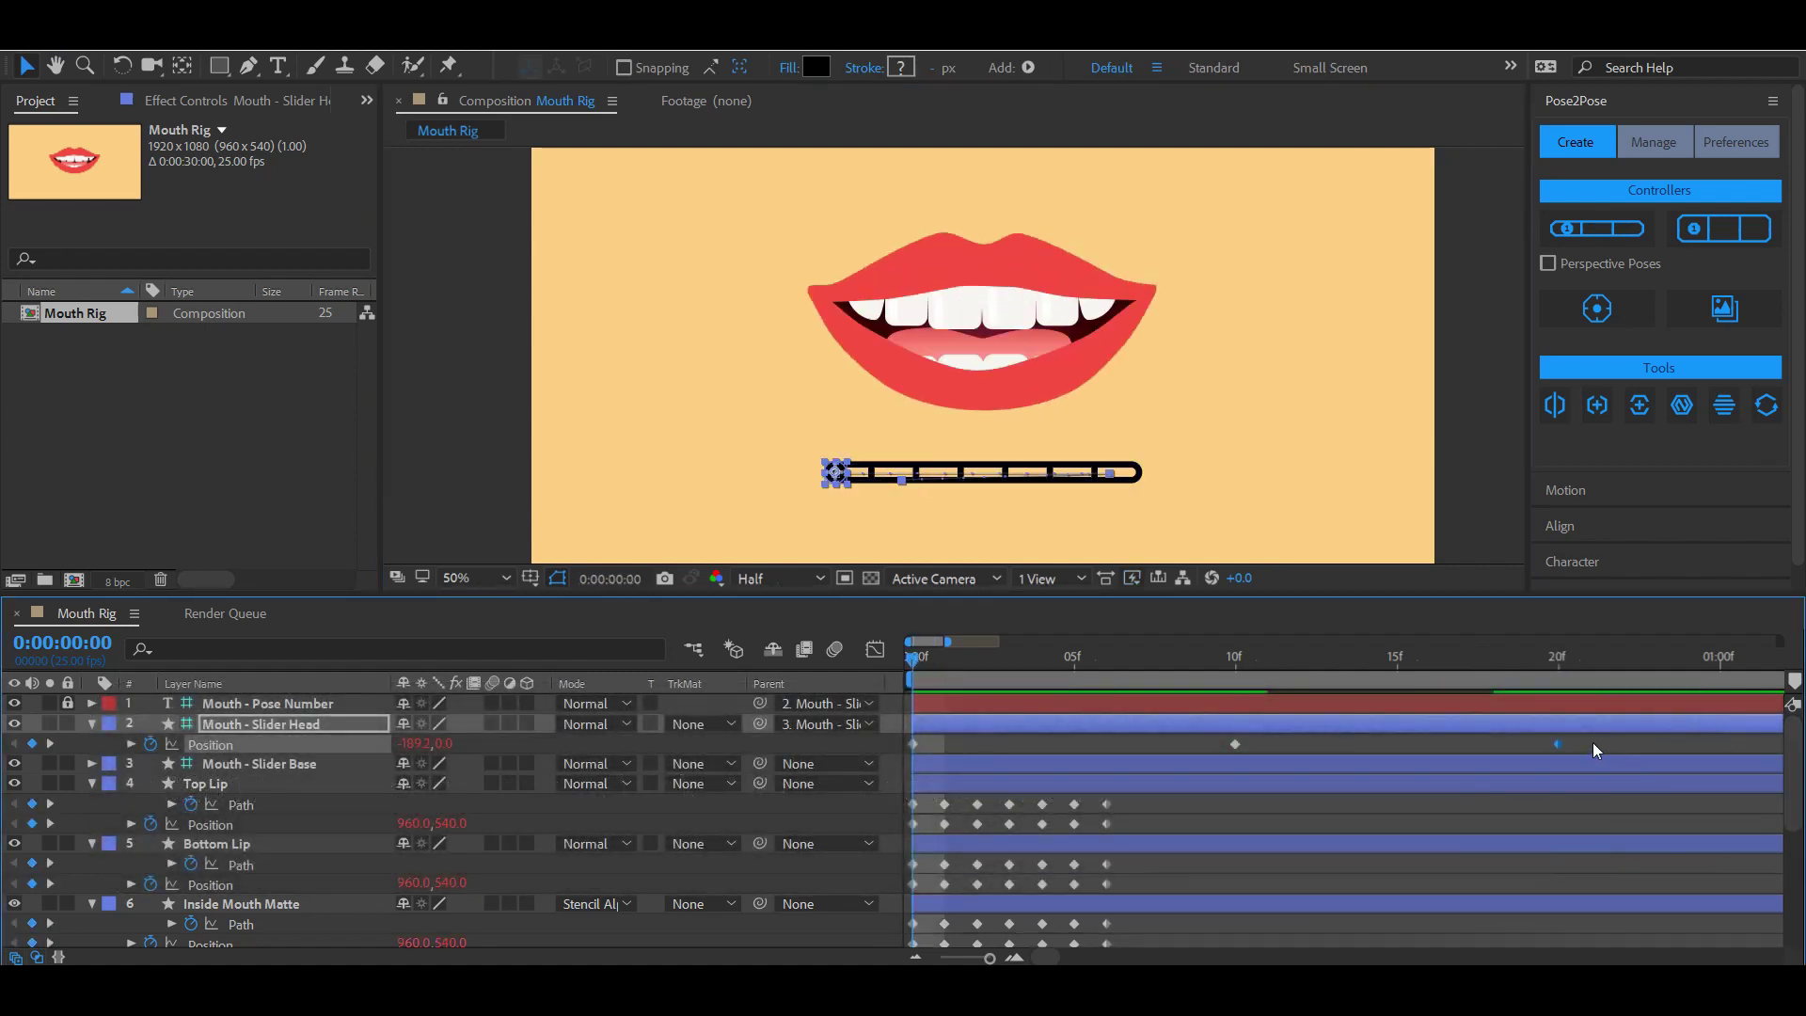
{"action": "left_click_drag", "start_coordinate": [1593, 743], "coordinate": [869, 748]}
{"action": "key", "text": "ctrl+alt+h"}
{"action": "key", "text": "space"}
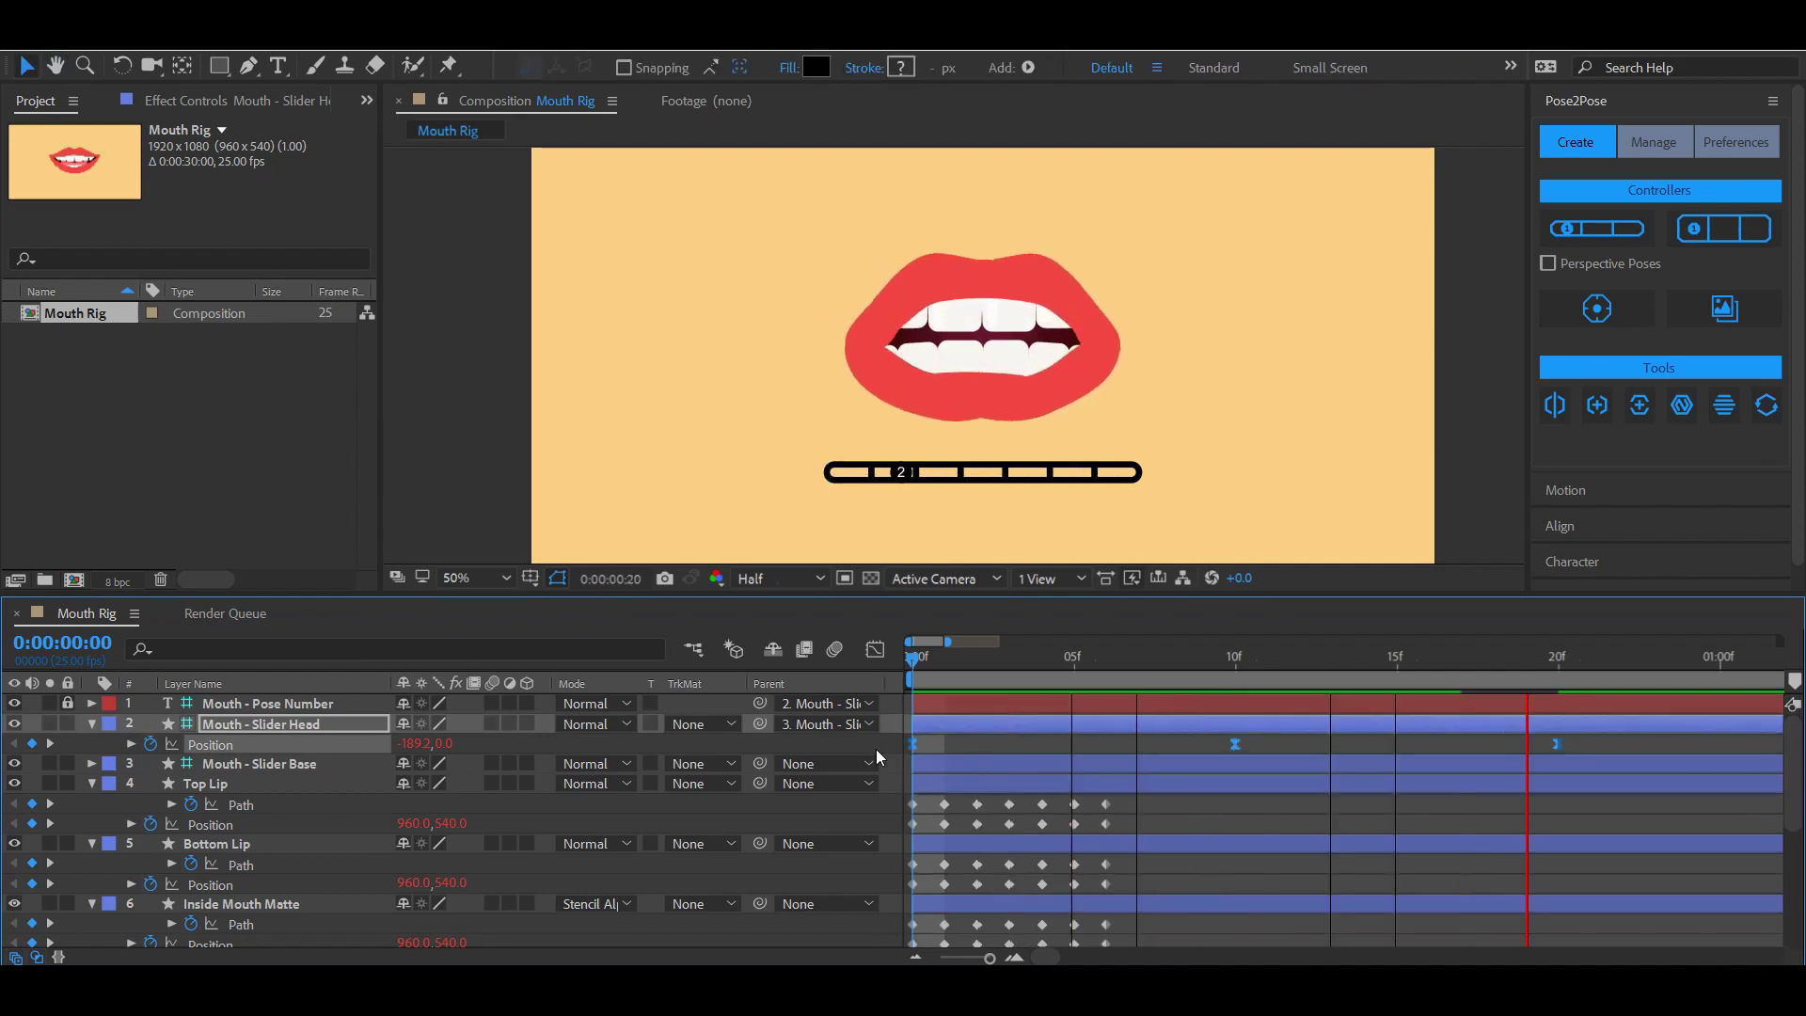
Scrub the timeline, then undo the slider keyframes and the Mouth slider switch.
{"action": "left_click", "coordinate": [1089, 662]}
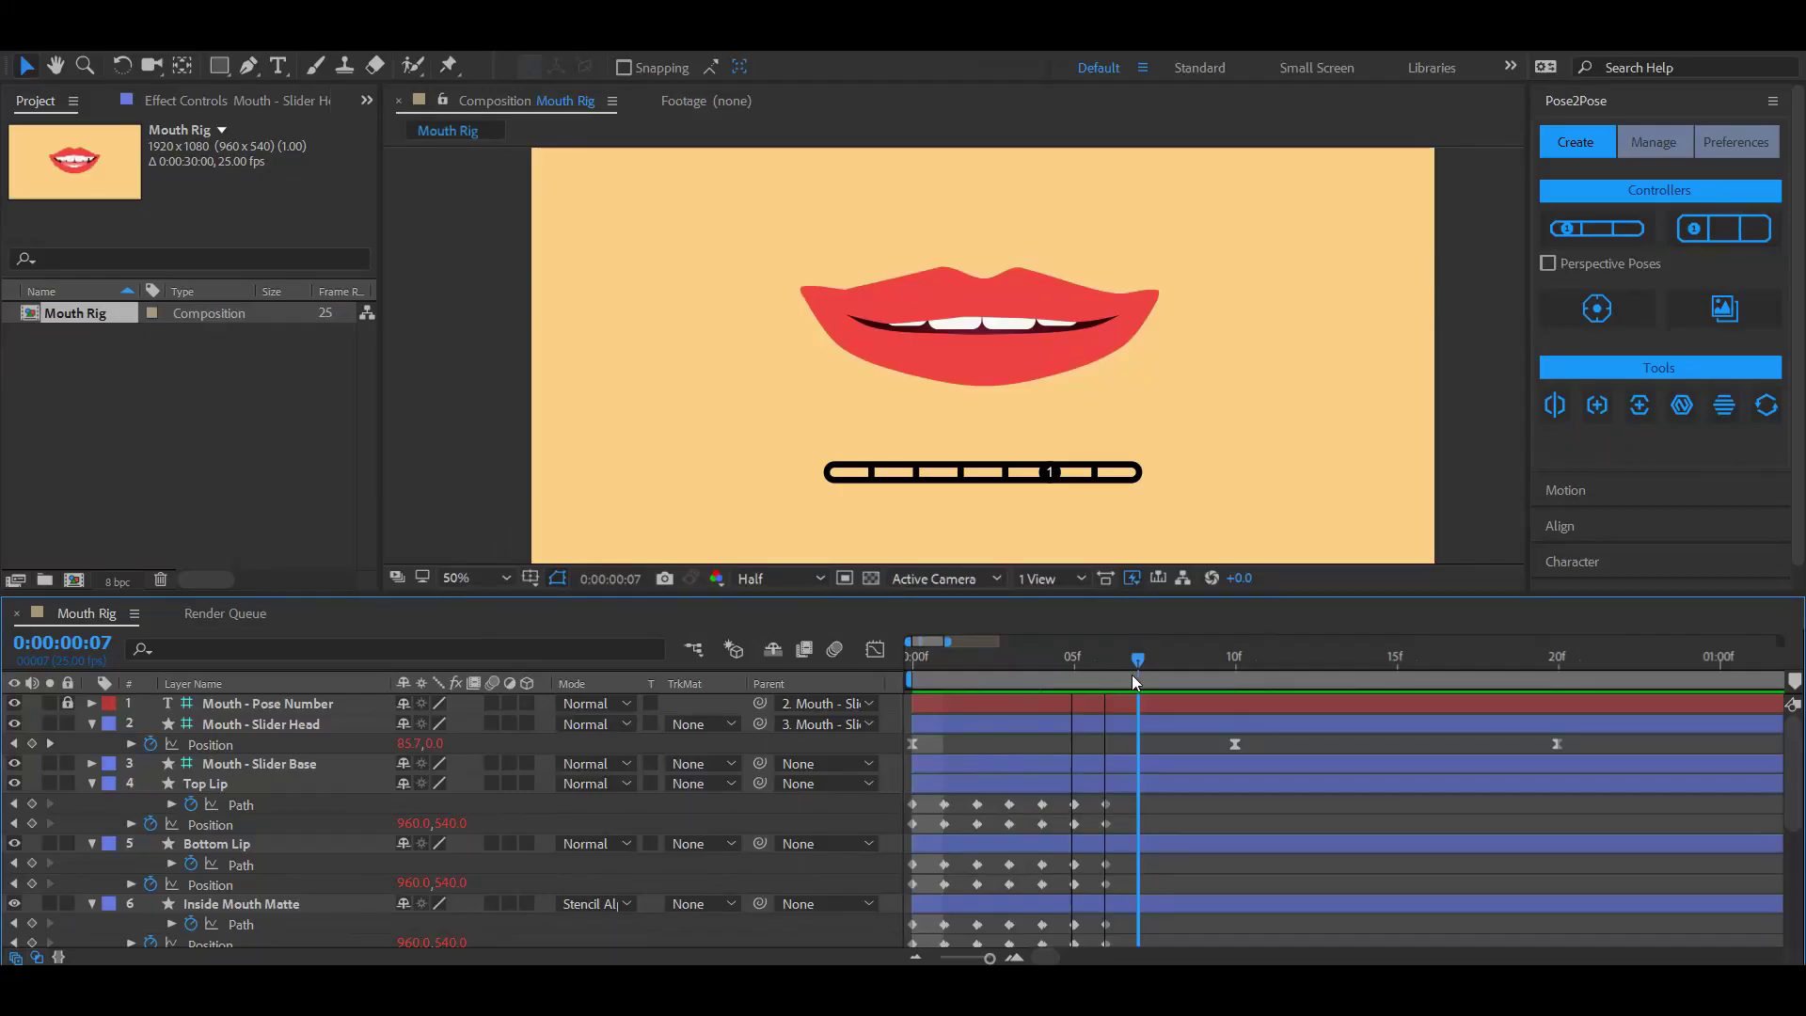
{"action": "left_click_drag", "start_coordinate": [1133, 676], "coordinate": [1047, 680]}
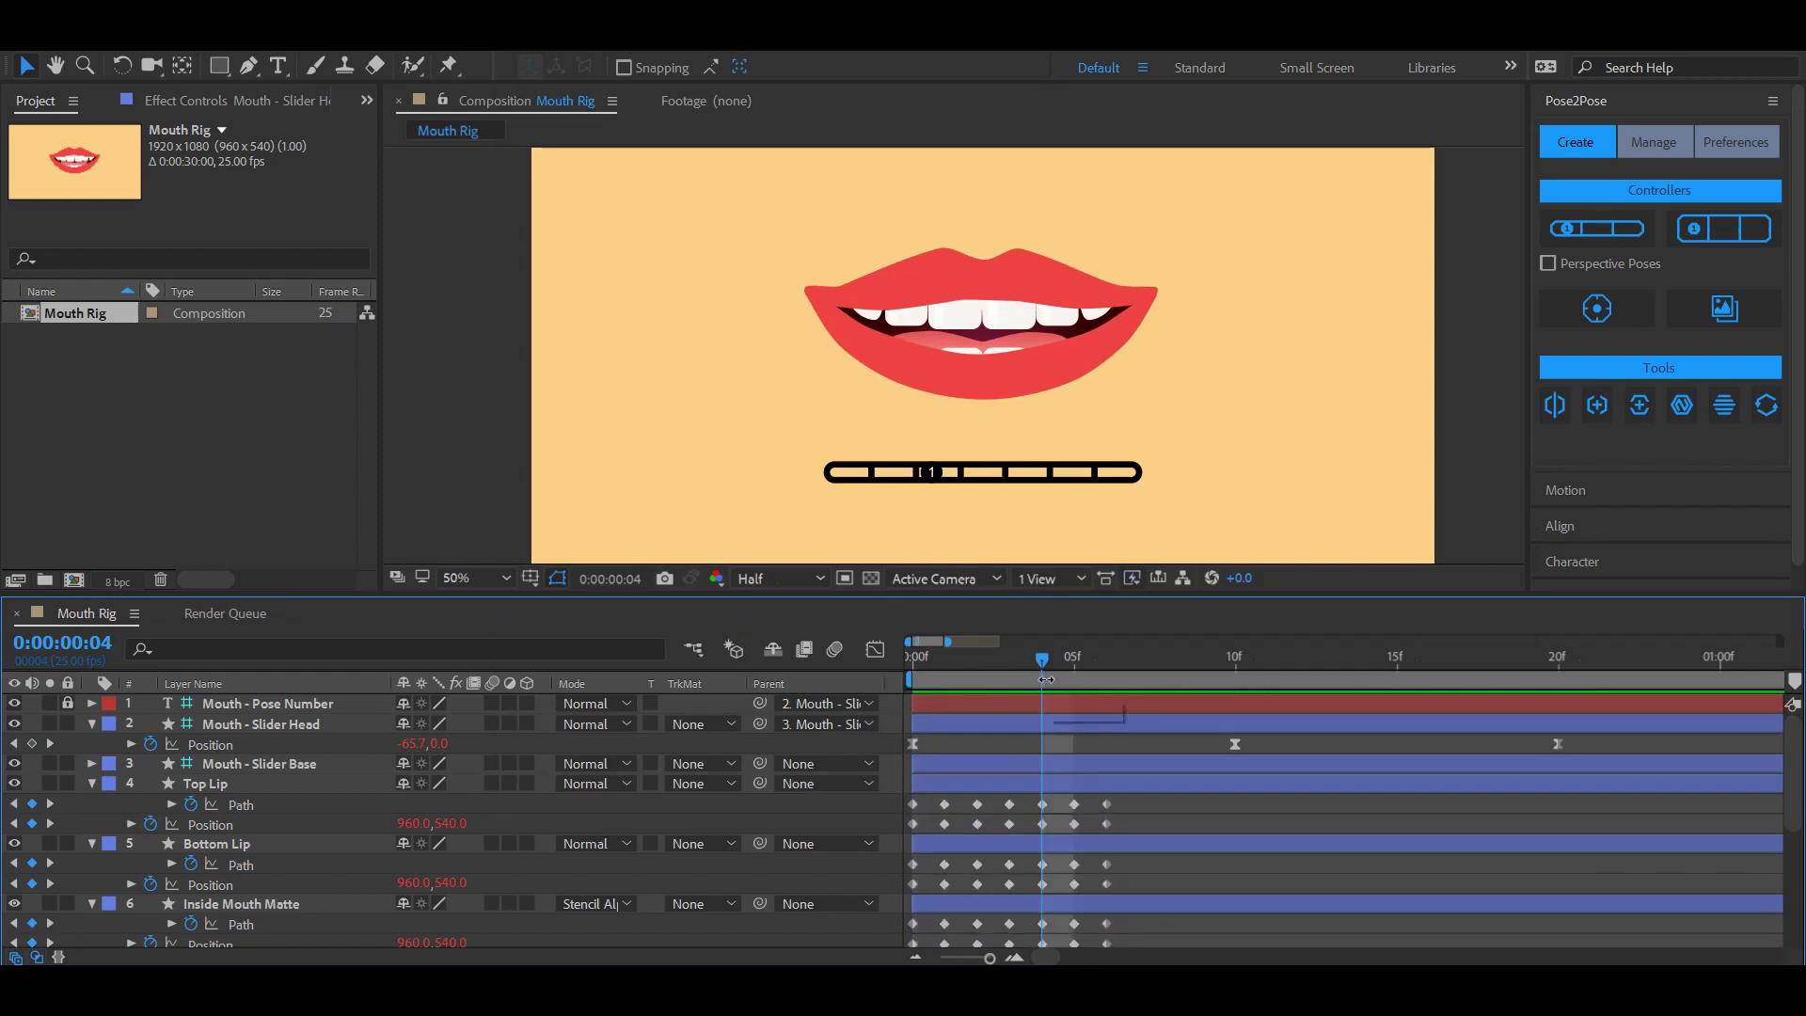
{"action": "key", "text": "ctrl+z"}
{"action": "key", "text": "ctrl+z"}
{"action": "key", "text": "ctrl+z"}
{"action": "key", "text": "ctrl+z"}
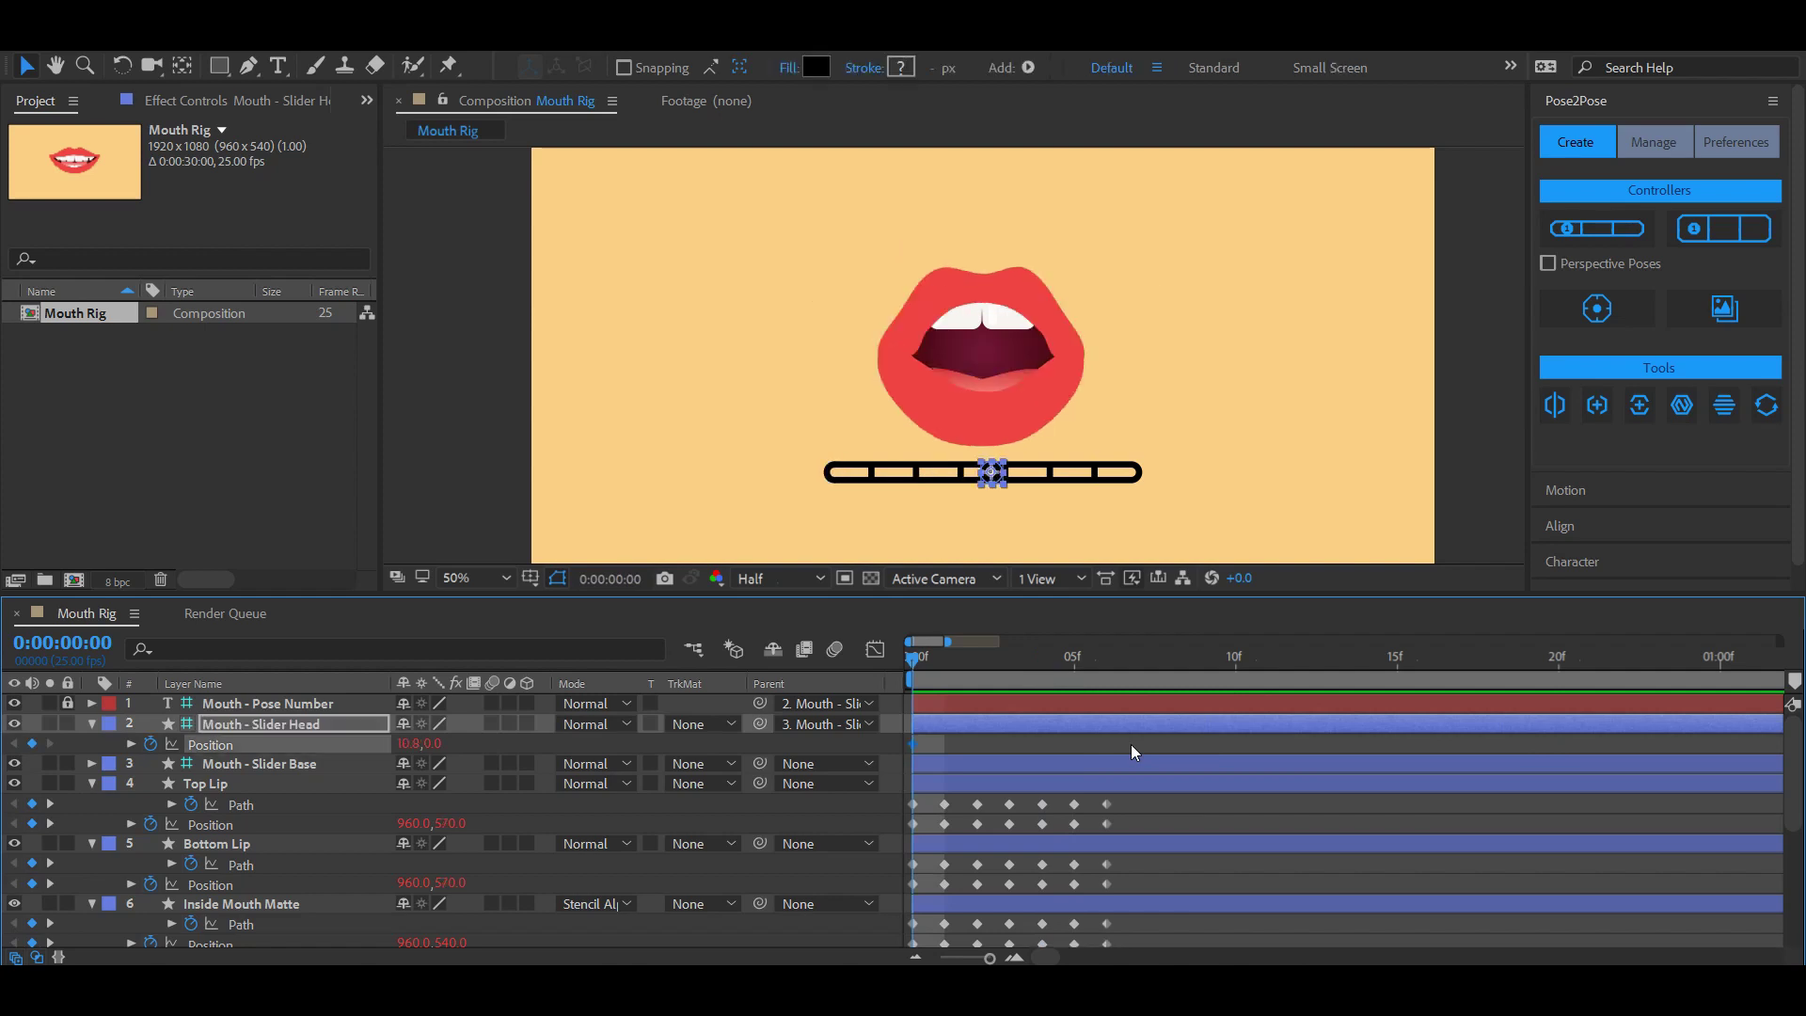
{"action": "key", "text": "ctrl+z"}
{"action": "key", "text": "ctrl+z"}
{"action": "key", "text": "ctrl+z"}
{"action": "key", "text": "ctrl+z"}
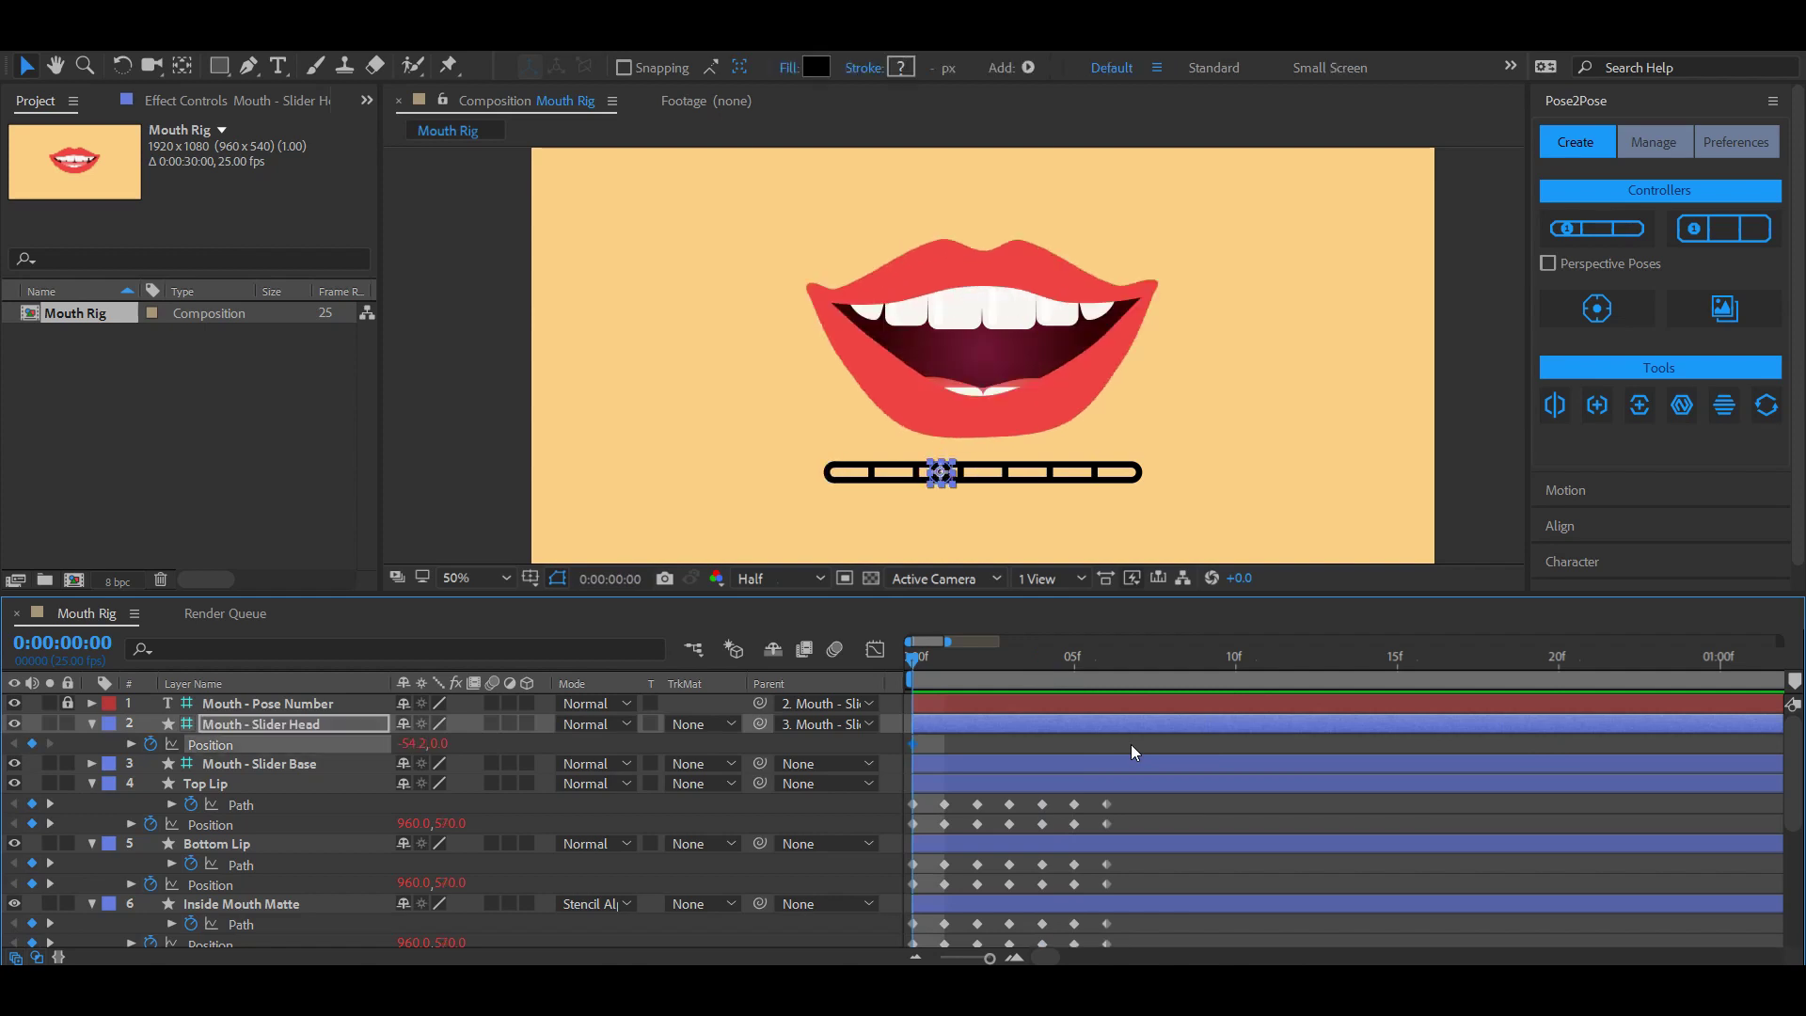
{"action": "key", "text": "ctrl+z"}
{"action": "key", "text": "ctrl+z"}
{"action": "key", "text": "ctrl+z"}
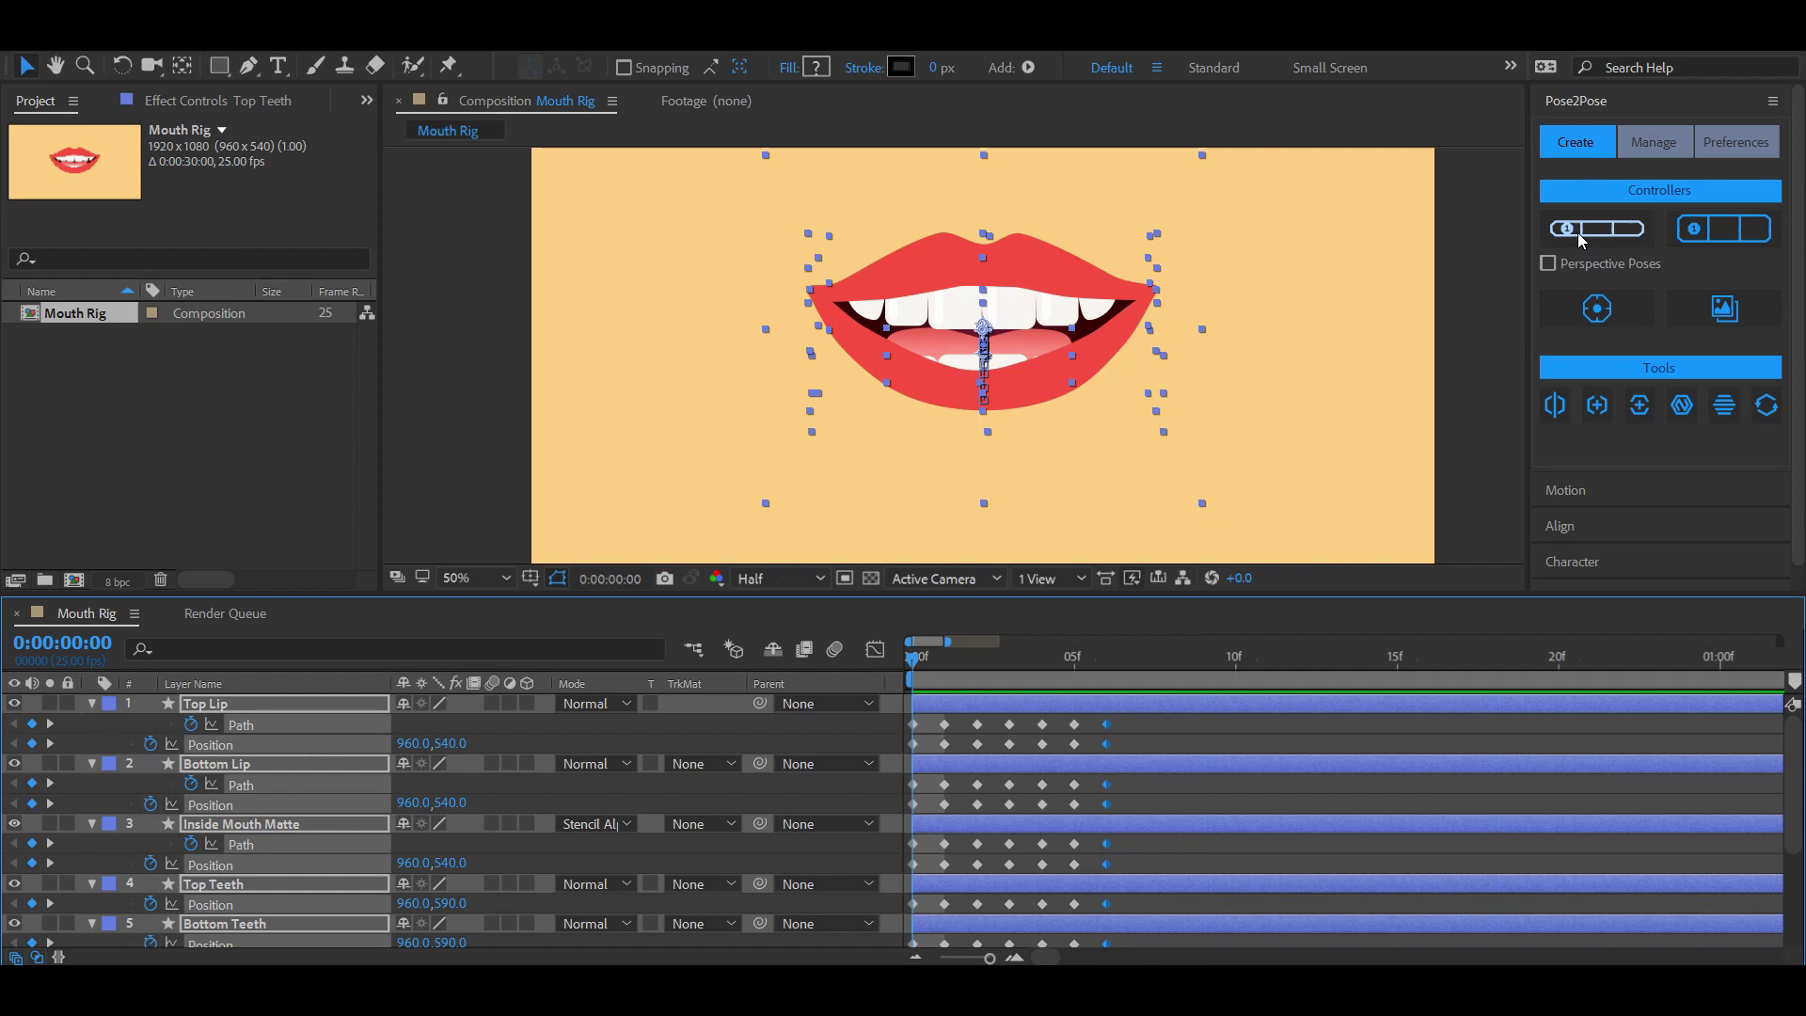
Create a Pose2Pose box switch named Mouth and move its grid below the lips.
{"action": "left_click", "coordinate": [1696, 233]}
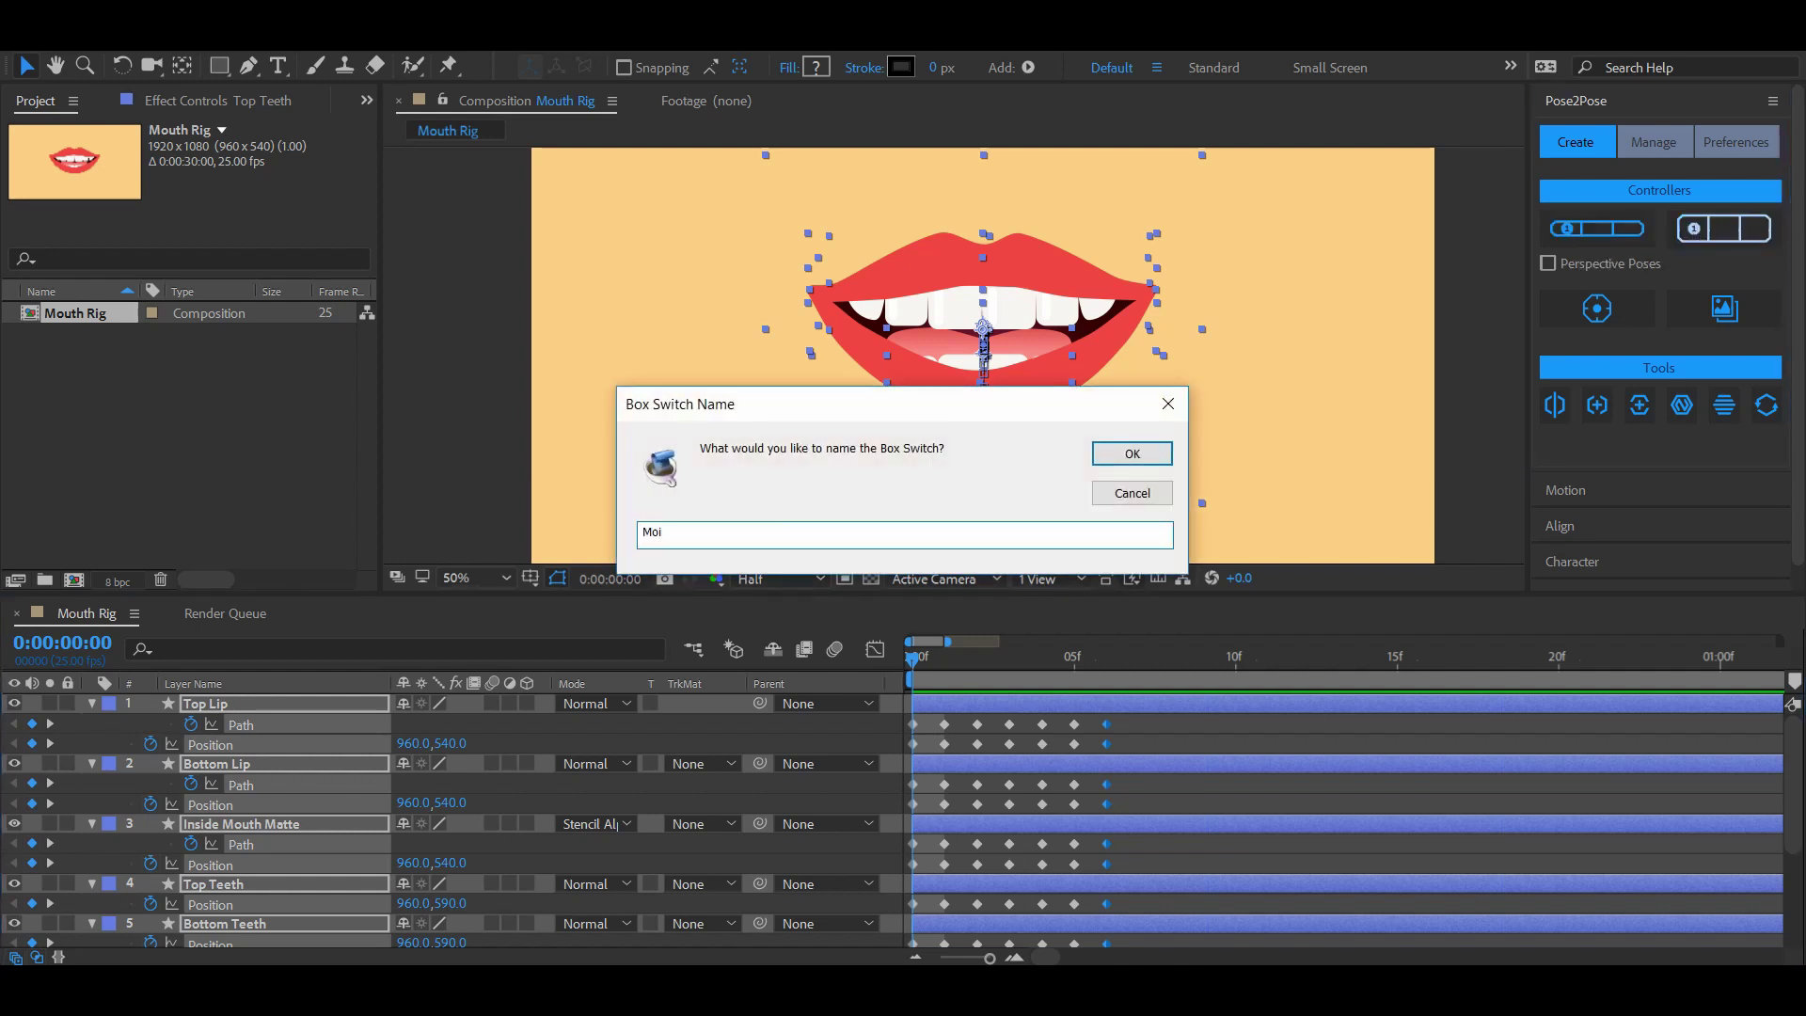
{"action": "type", "text": "Mouth"}
{"action": "key", "text": "Return"}
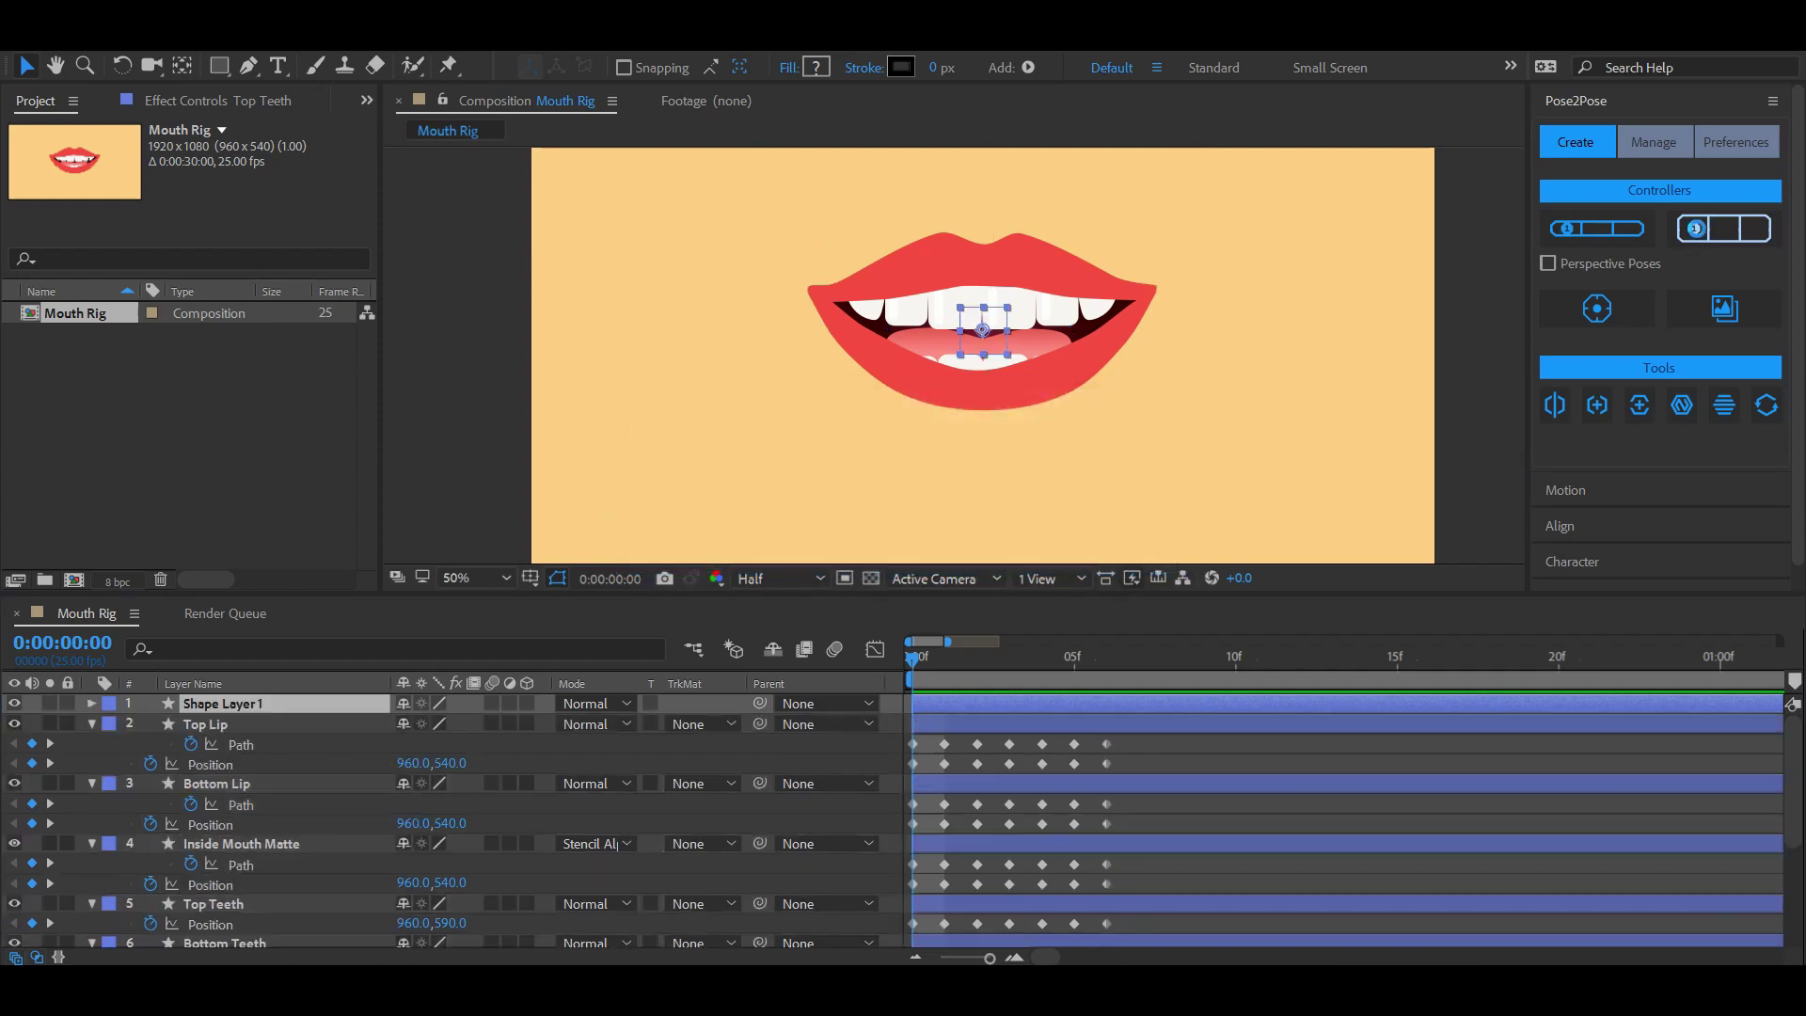
{"action": "left_click_drag", "start_coordinate": [1042, 342], "coordinate": [1159, 437]}
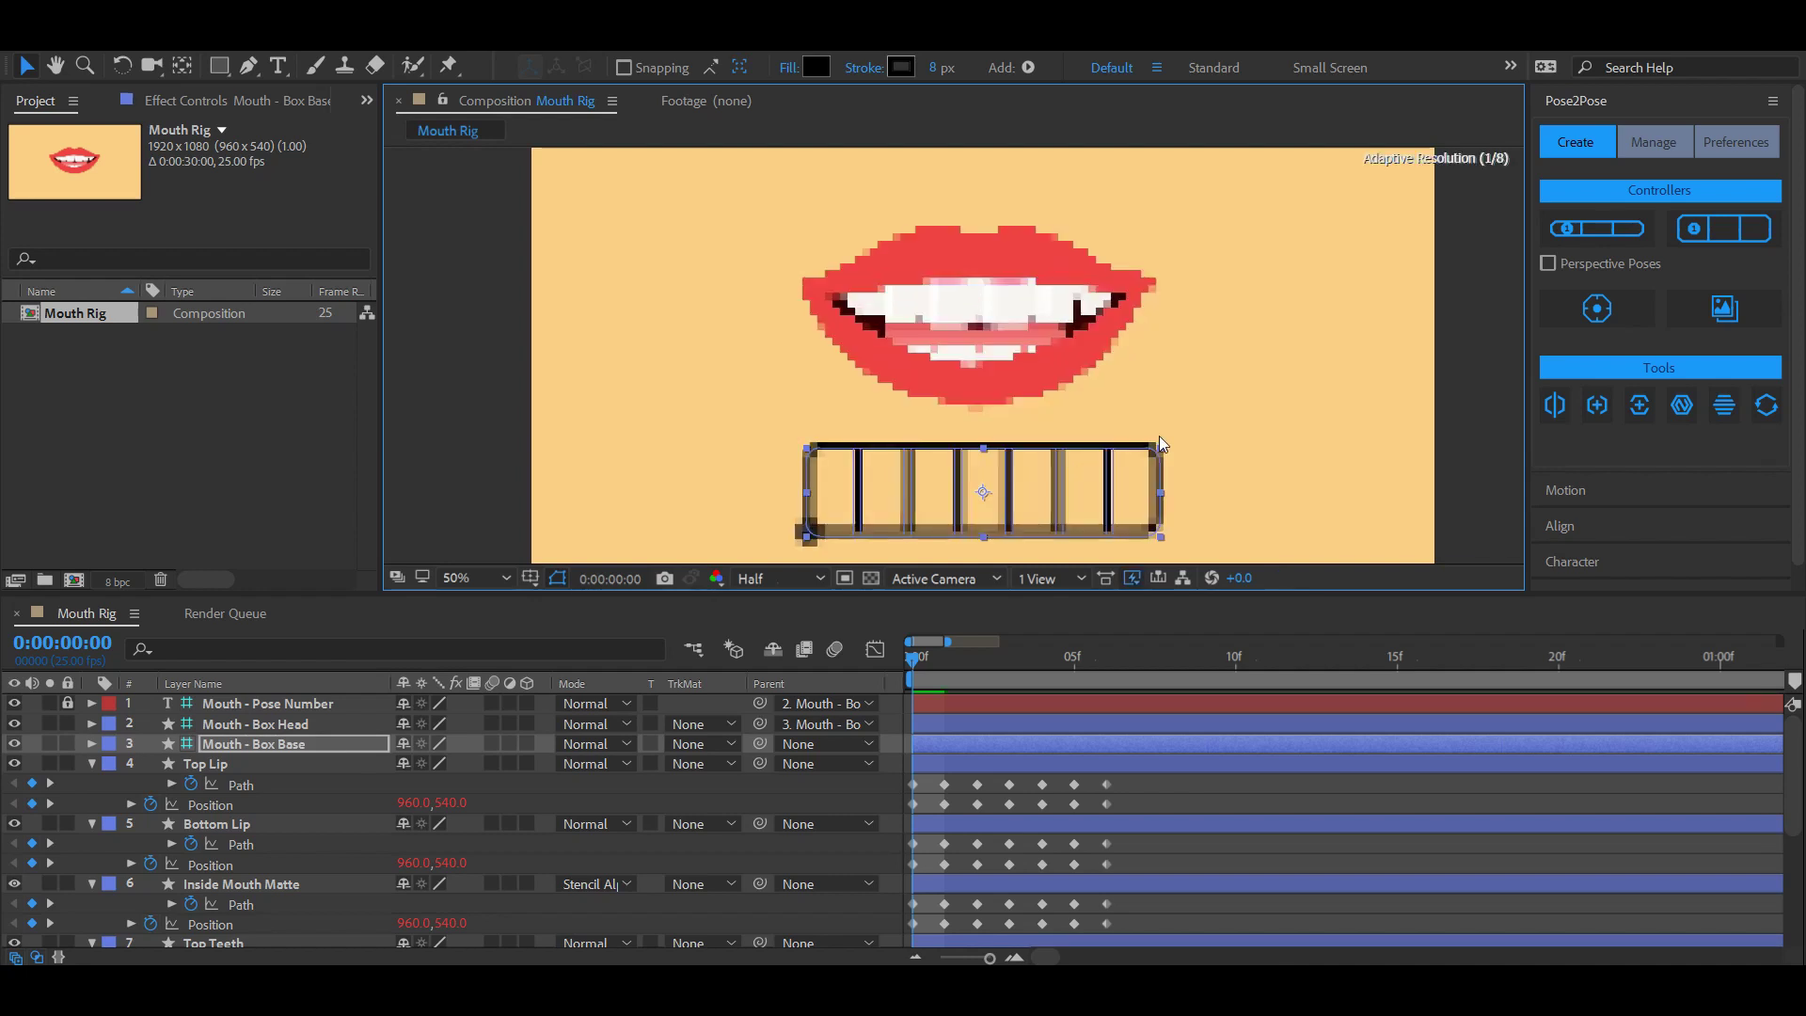
Key the box head at frame 10 in the far-right cell, nudged up to (170.2, 35.3).
{"action": "left_click", "coordinate": [1368, 392]}
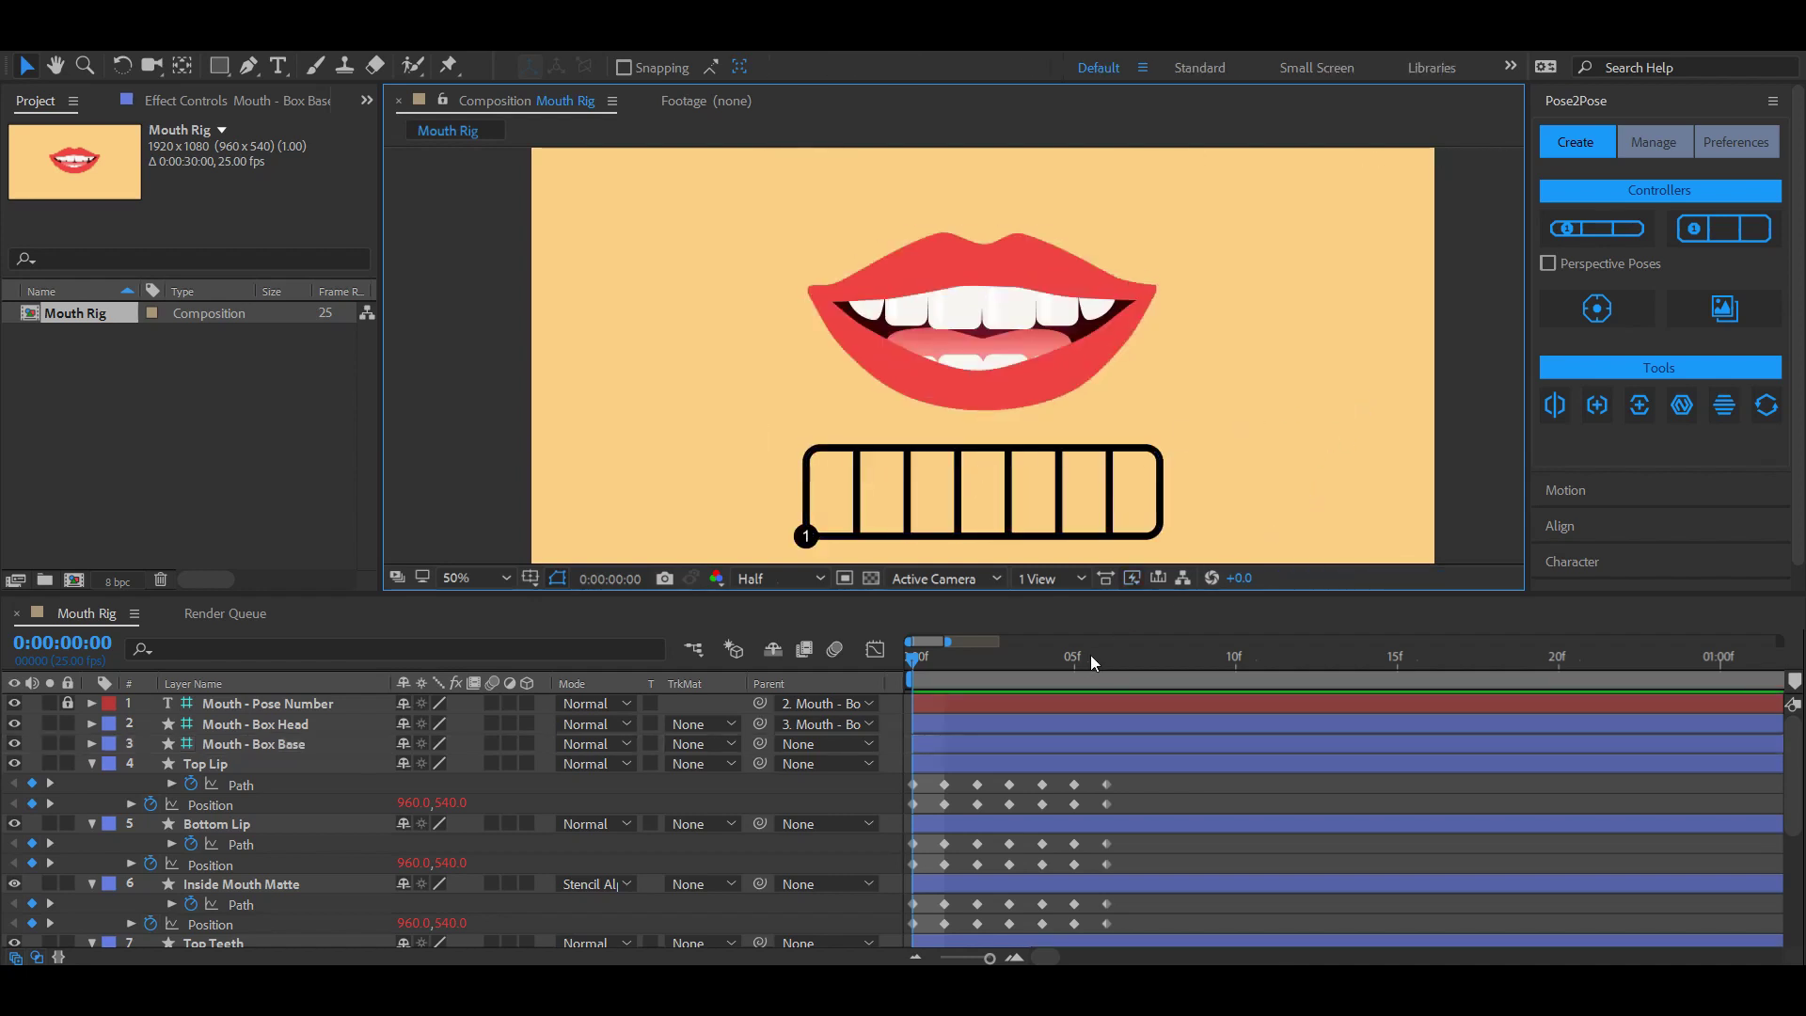
{"action": "left_click", "coordinate": [809, 536]}
{"action": "key", "text": "p"}
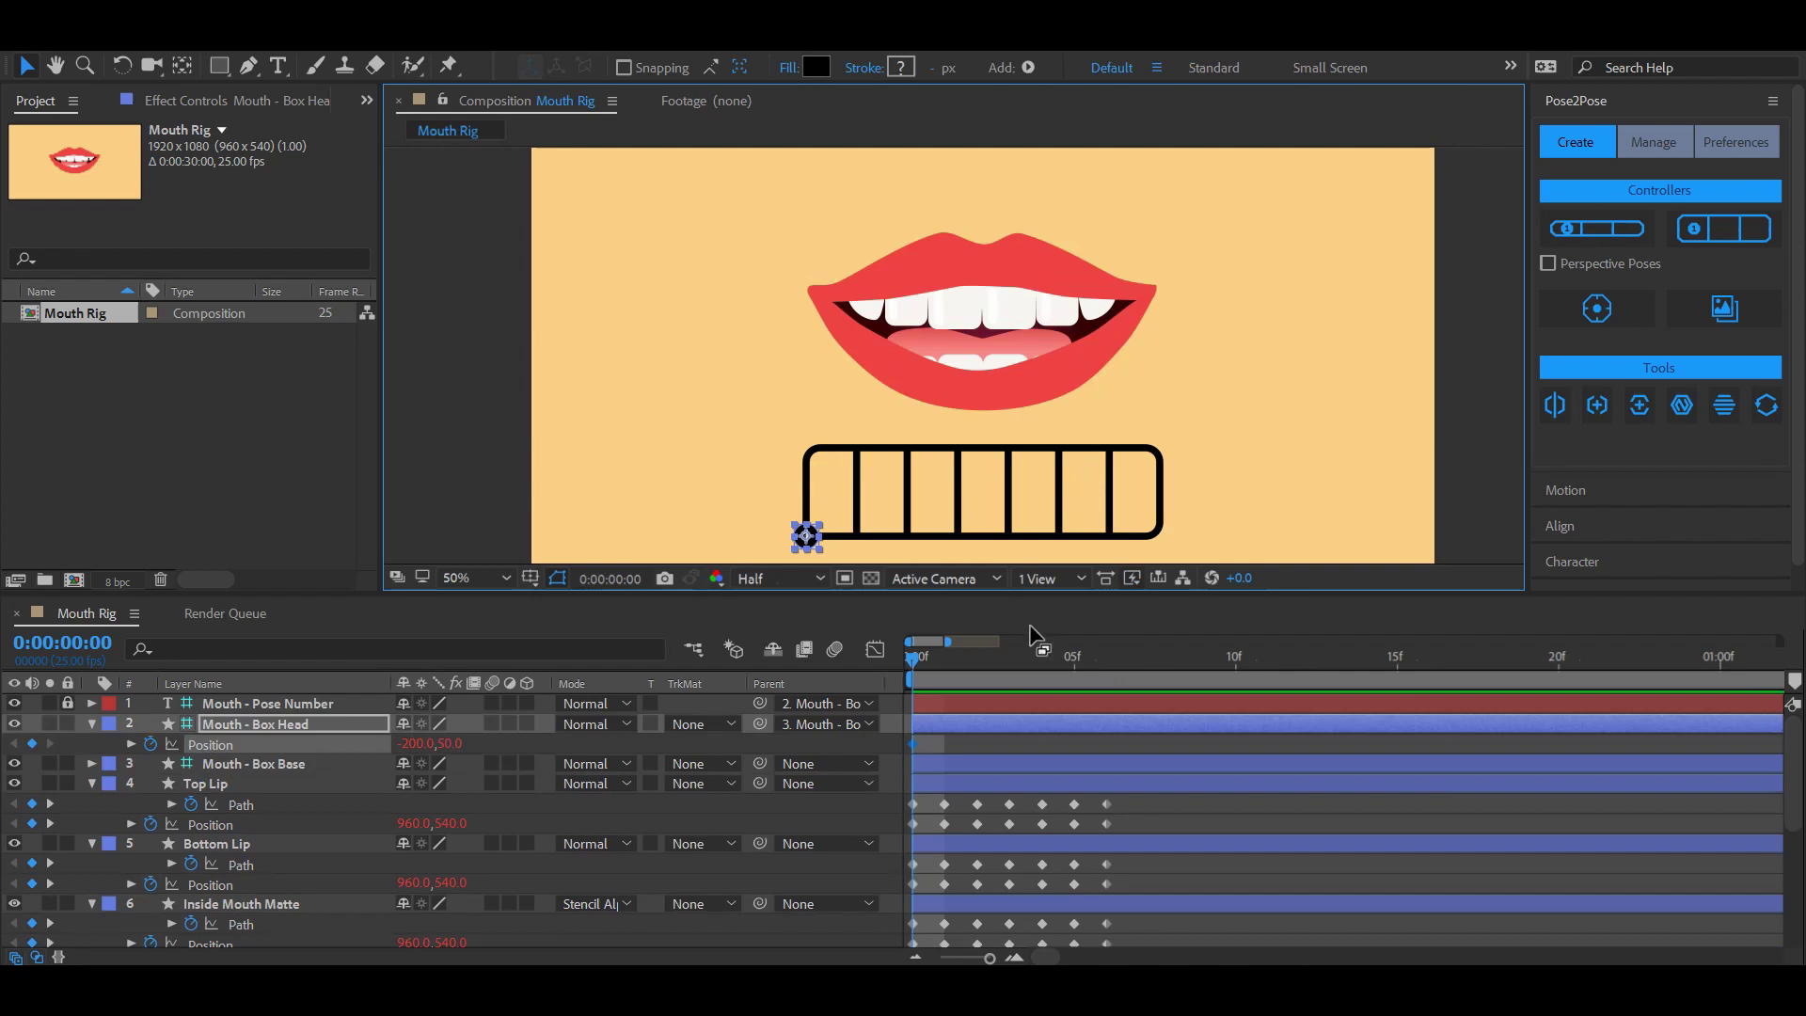
{"action": "left_click", "coordinate": [1240, 649]}
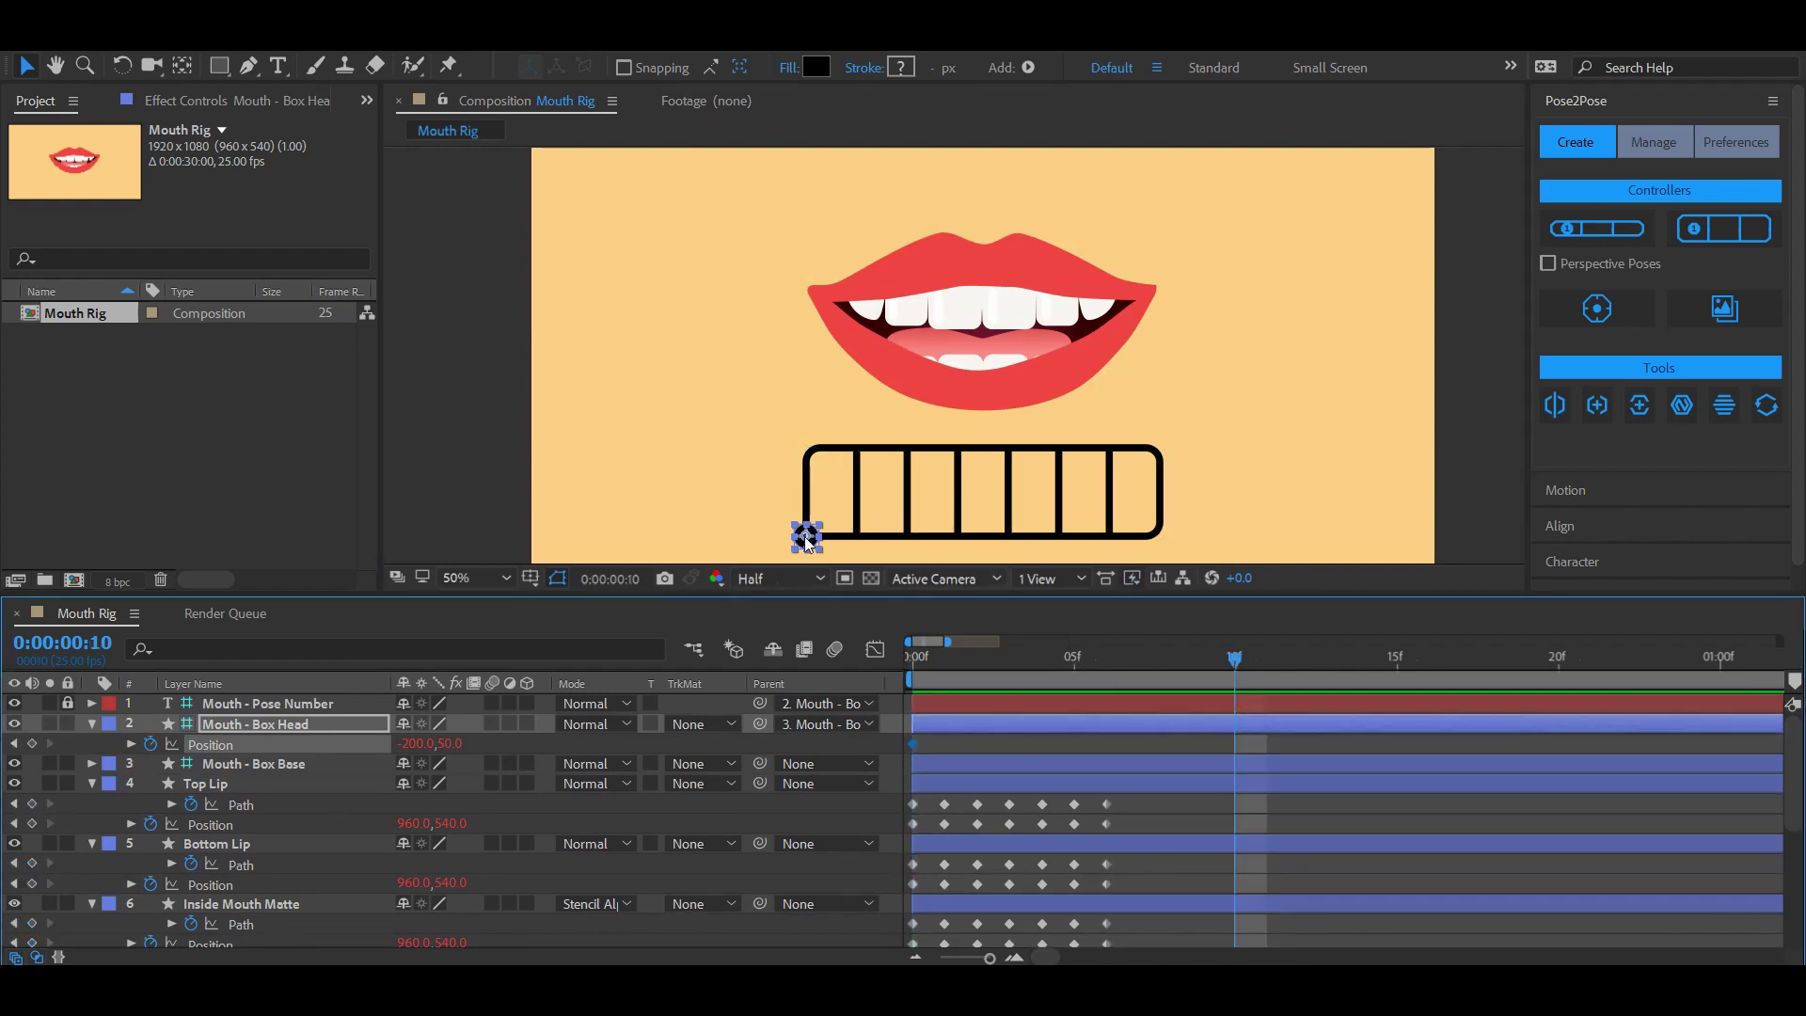
{"action": "left_click_drag", "start_coordinate": [807, 536], "coordinate": [1128, 537]}
{"action": "left_click", "coordinate": [1289, 481]}
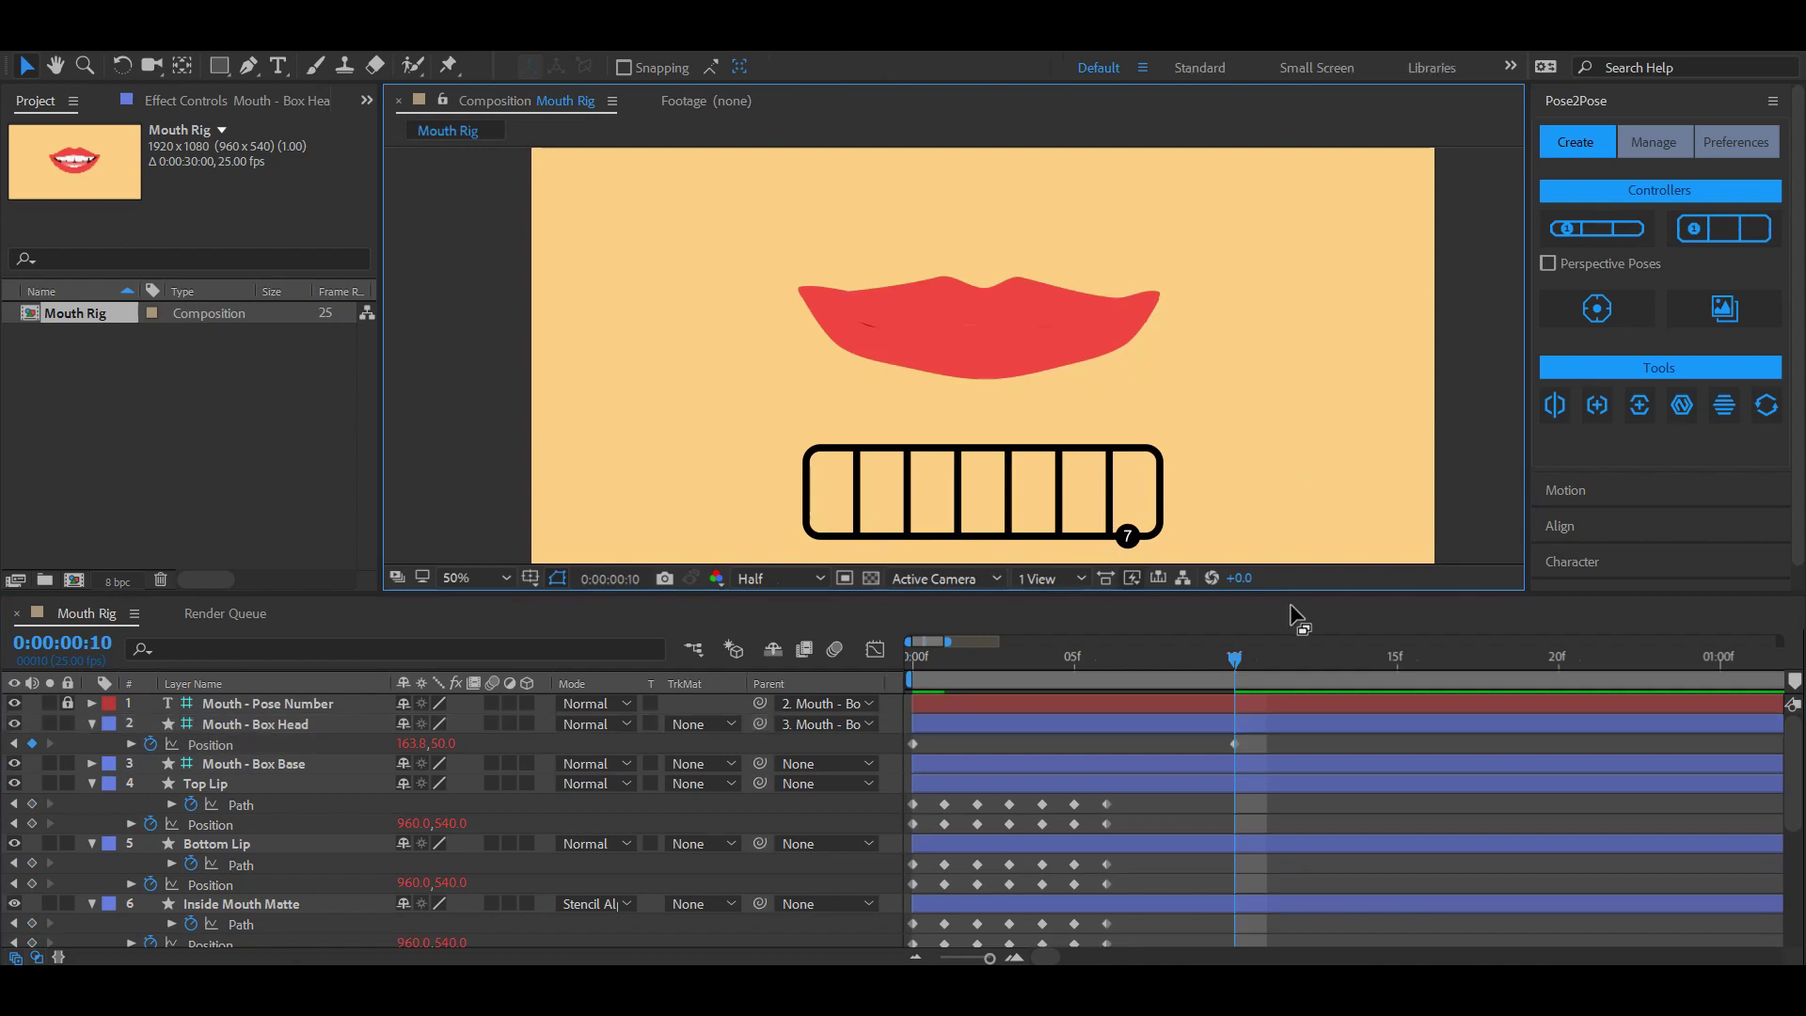
{"action": "left_click", "coordinate": [1235, 744]}
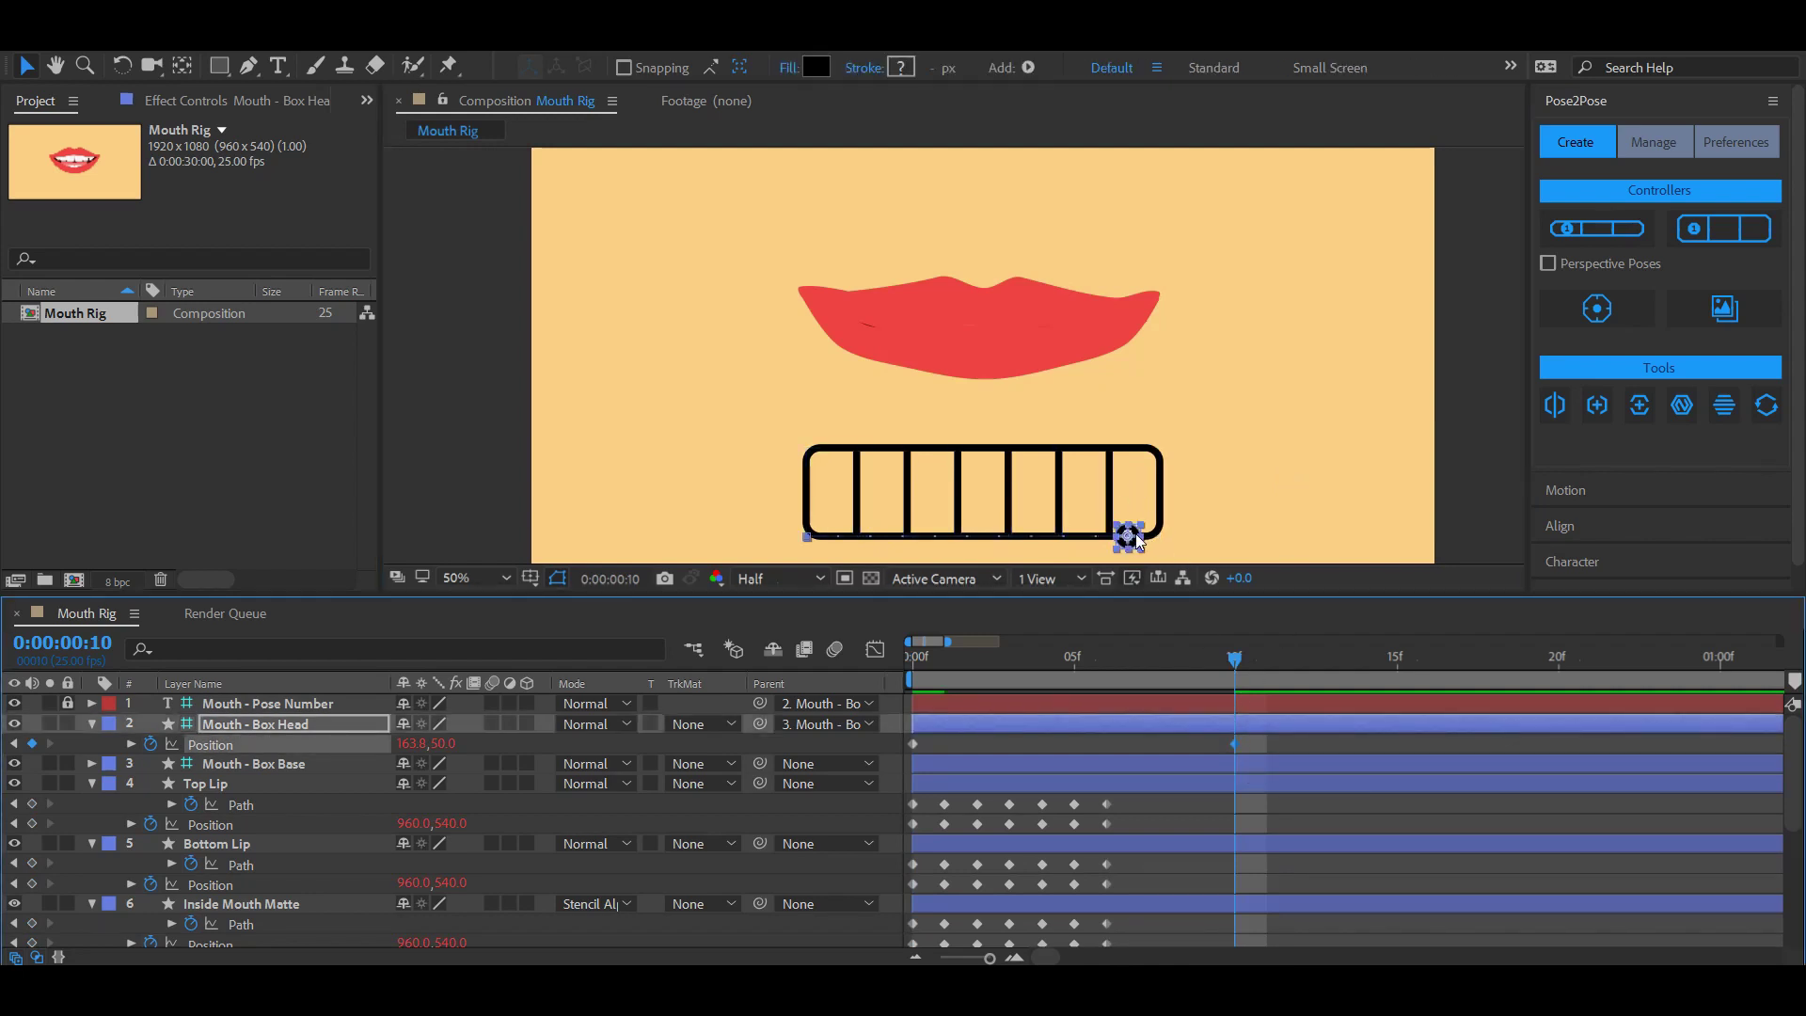
{"action": "mouse_move", "coordinate": [1130, 537]}
{"action": "left_mouse_down"}
{"action": "mouse_move", "coordinate": [1140, 459]}
{"action": "mouse_move", "coordinate": [1134, 521]}
{"action": "left_mouse_up"}
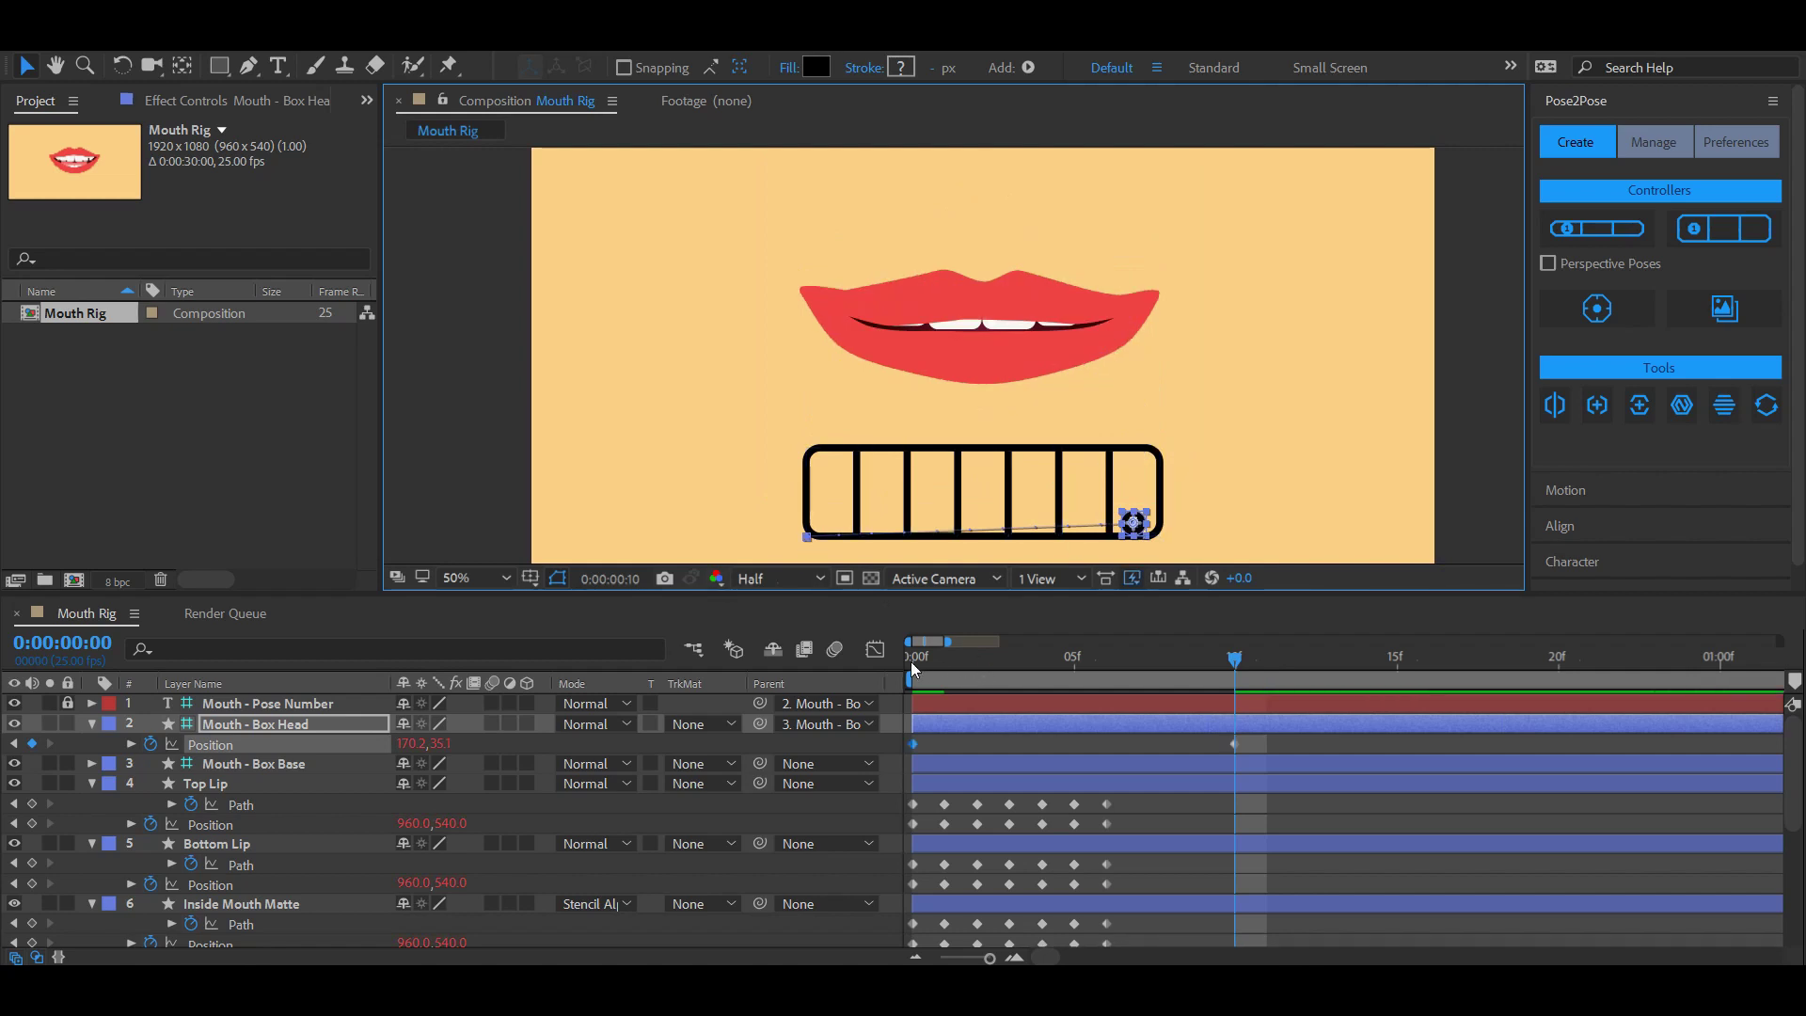
Adjust the box head's position slightly at frame 0.
{"action": "left_click", "coordinate": [911, 669]}
{"action": "left_click", "coordinate": [806, 524]}
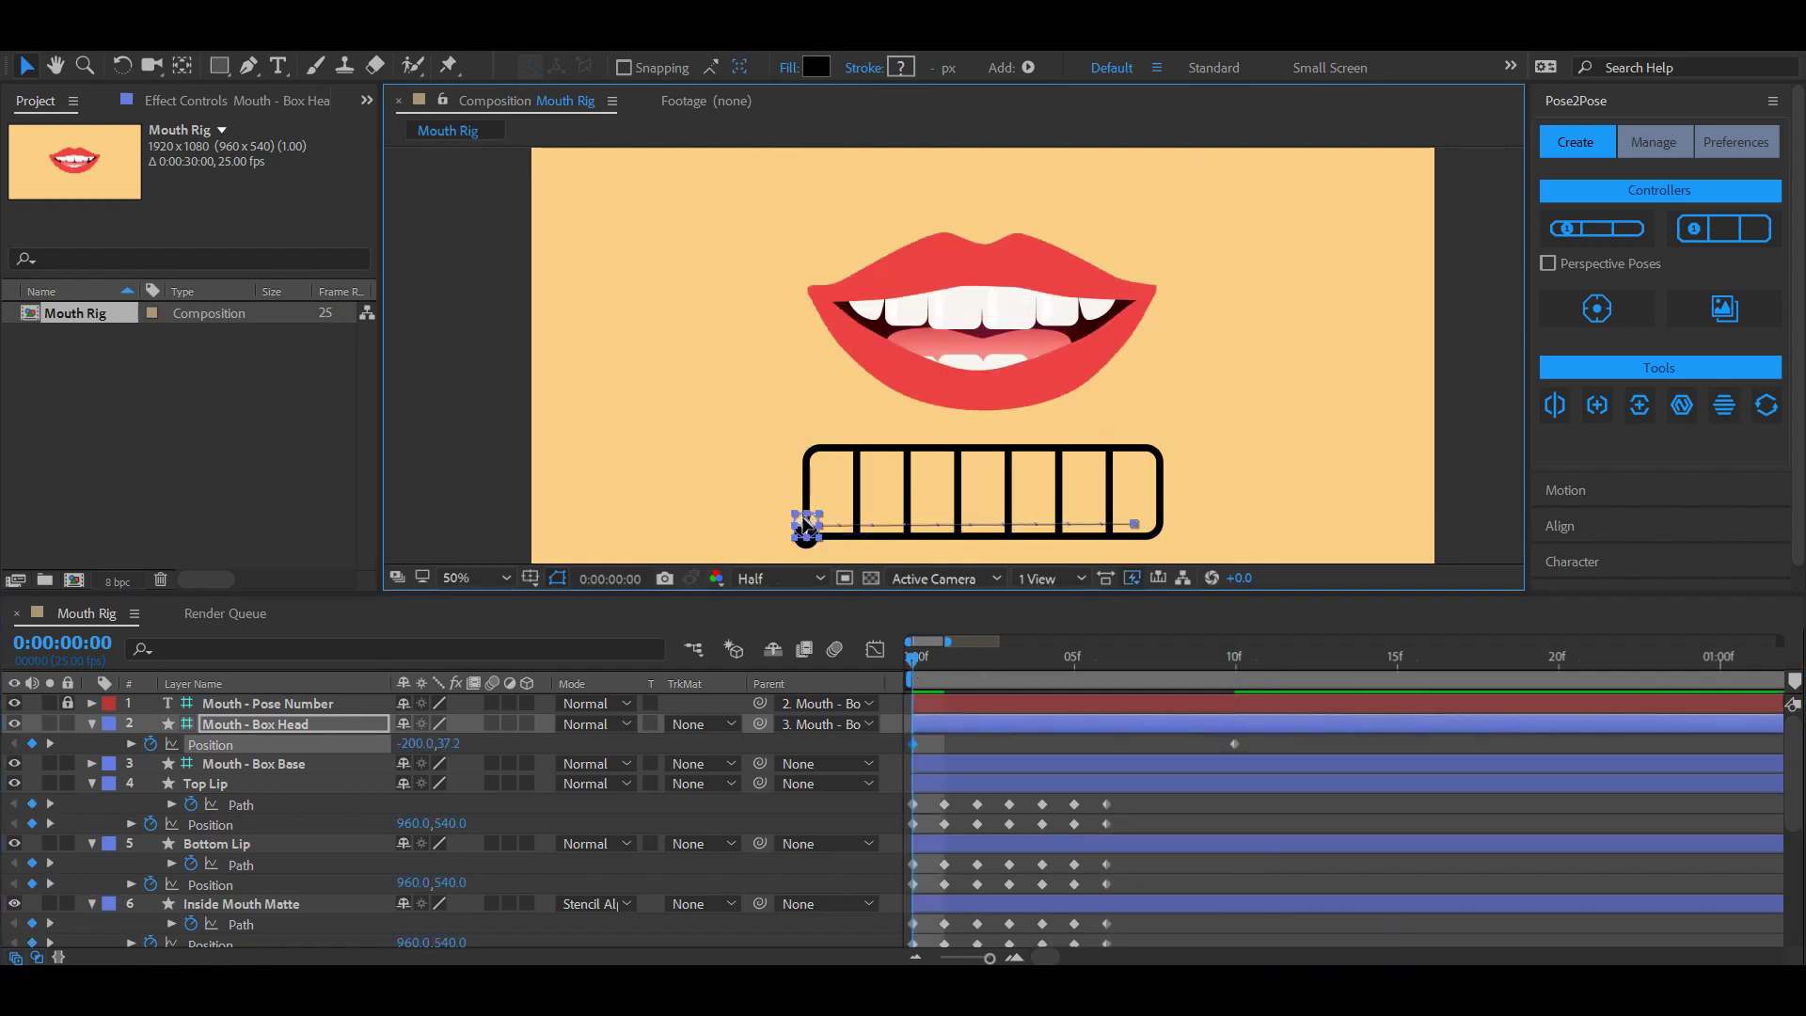
{"action": "mouse_move", "coordinate": [806, 524]}
{"action": "left_mouse_down"}
{"action": "mouse_move", "coordinate": [805, 484]}
{"action": "mouse_move", "coordinate": [810, 536]}
{"action": "left_mouse_up"}
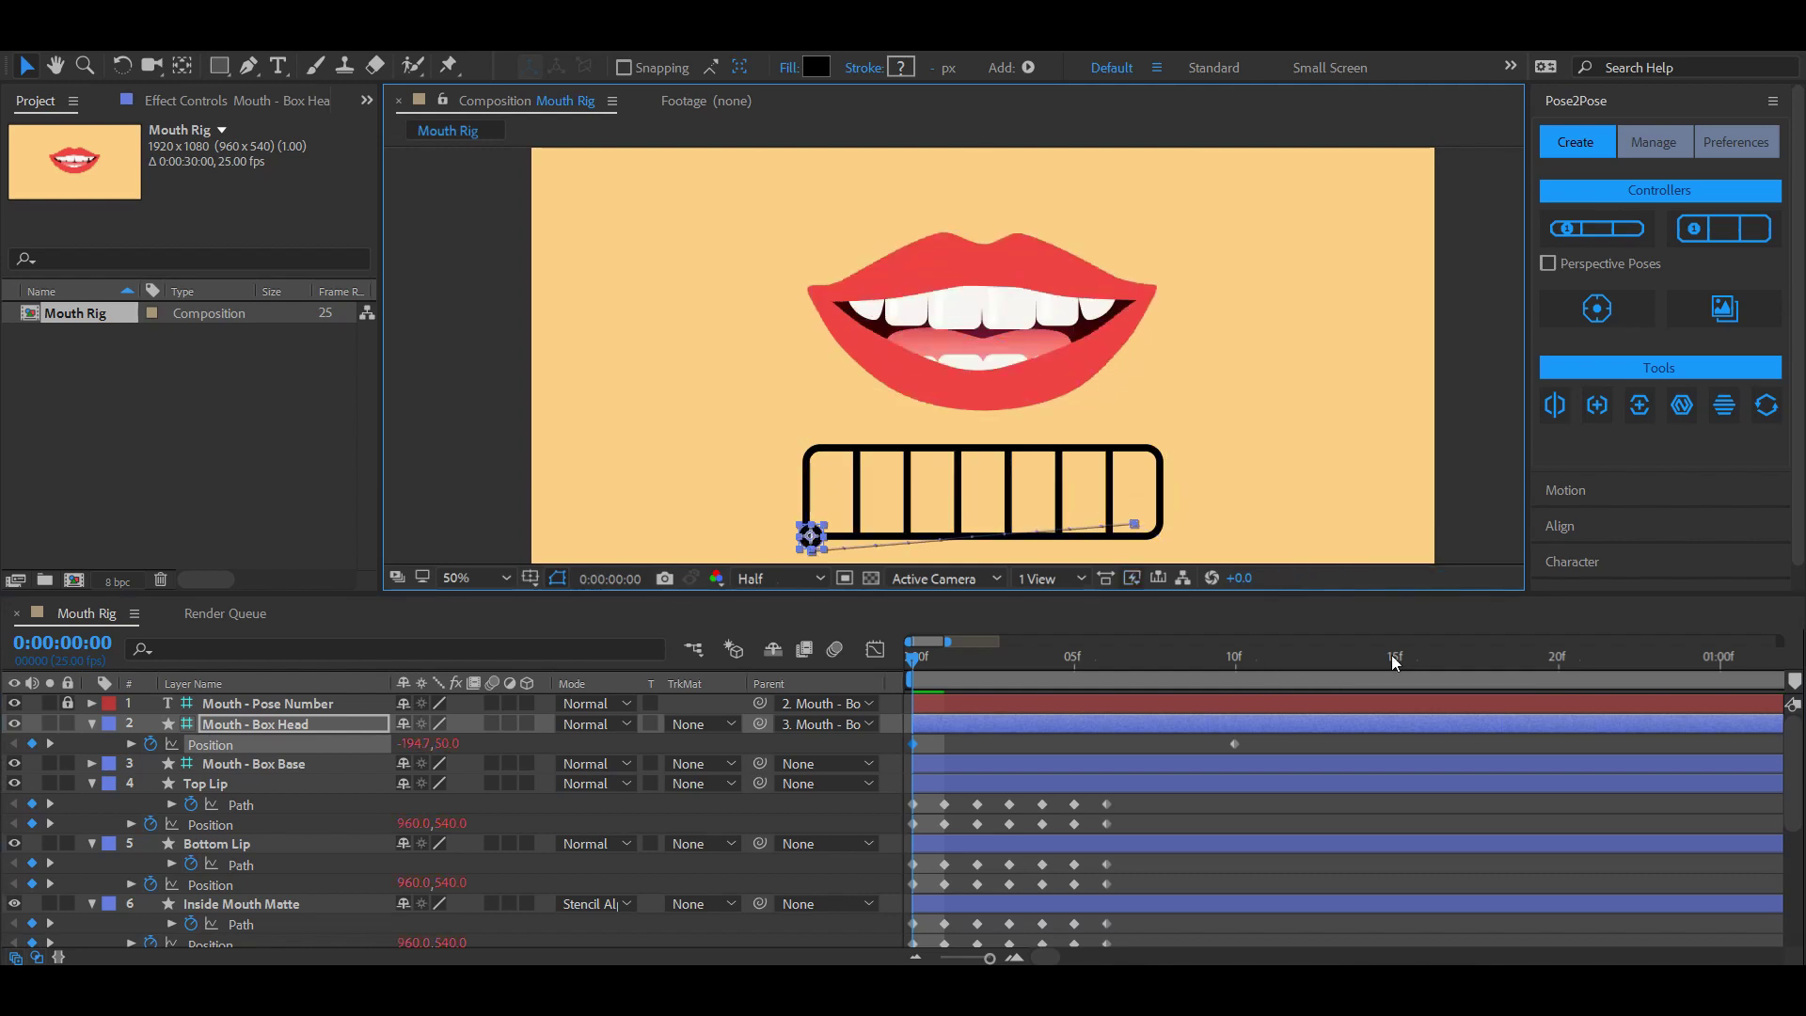
Key the box head at frame 20 toward the left, raised to (-108.5, 36.2).
{"action": "left_click", "coordinate": [1559, 675]}
{"action": "left_click", "coordinate": [1253, 459]}
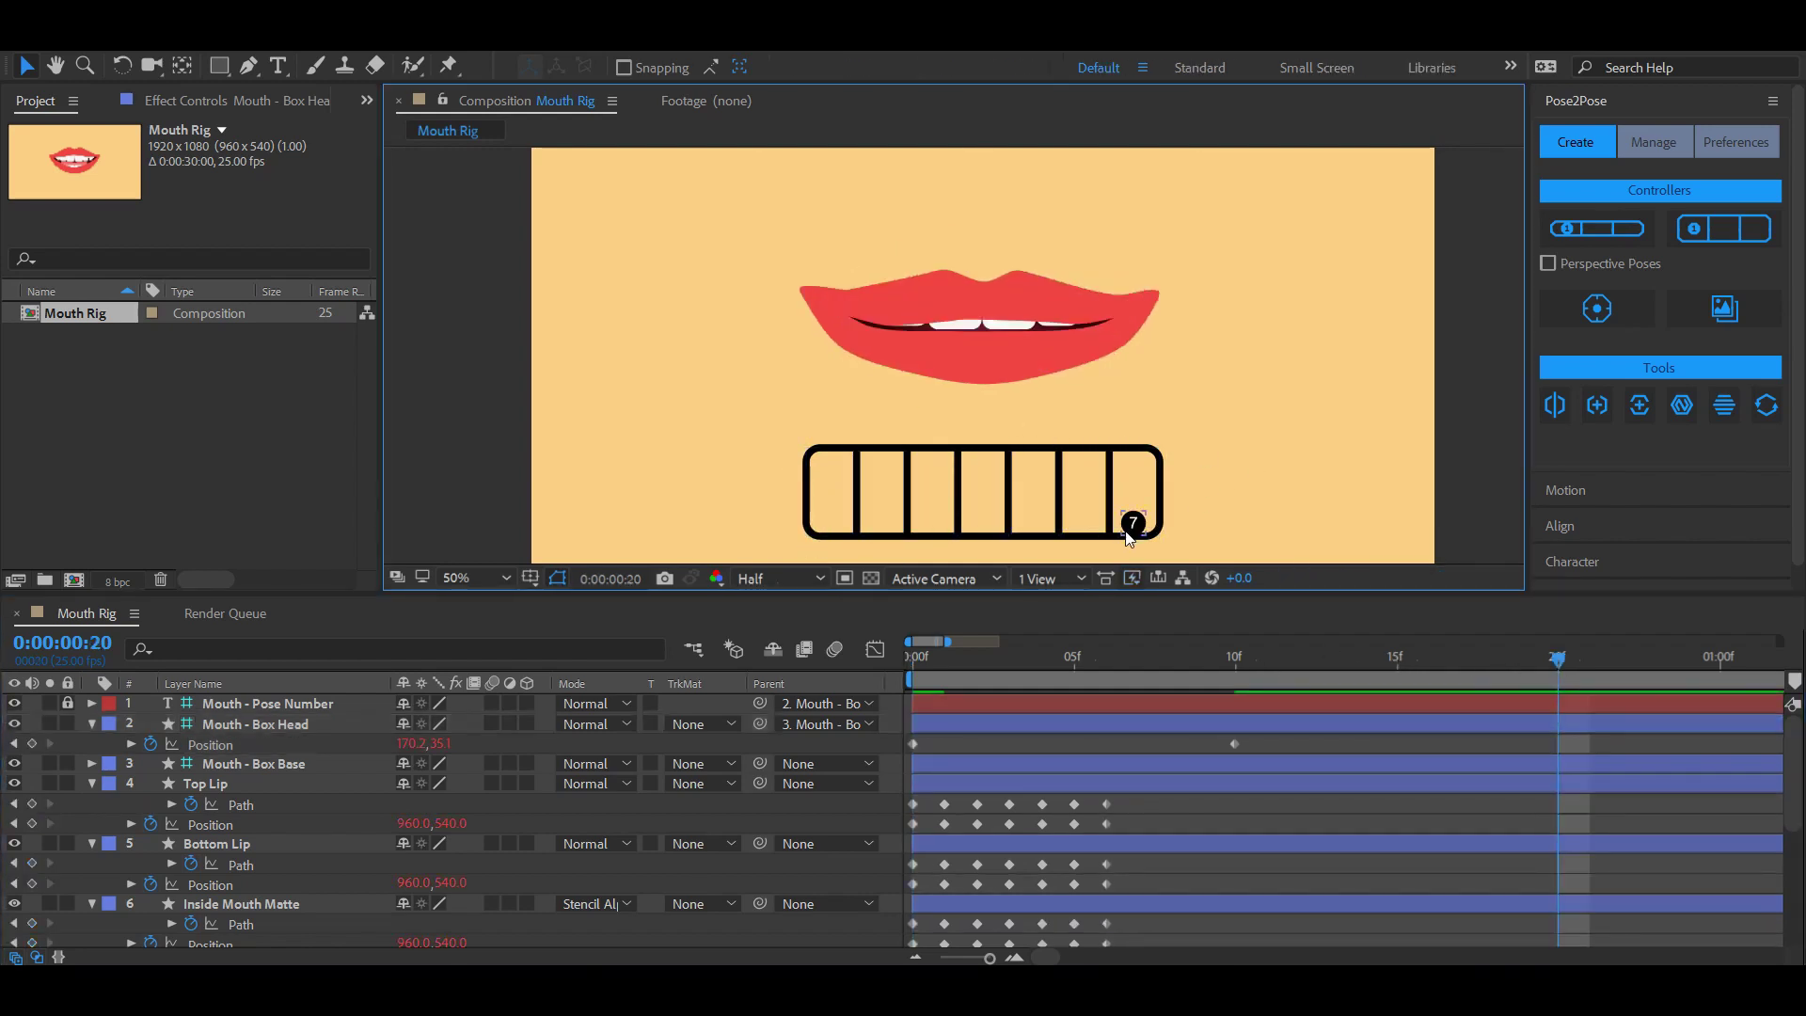
{"action": "left_click_drag", "start_coordinate": [1132, 519], "coordinate": [890, 532]}
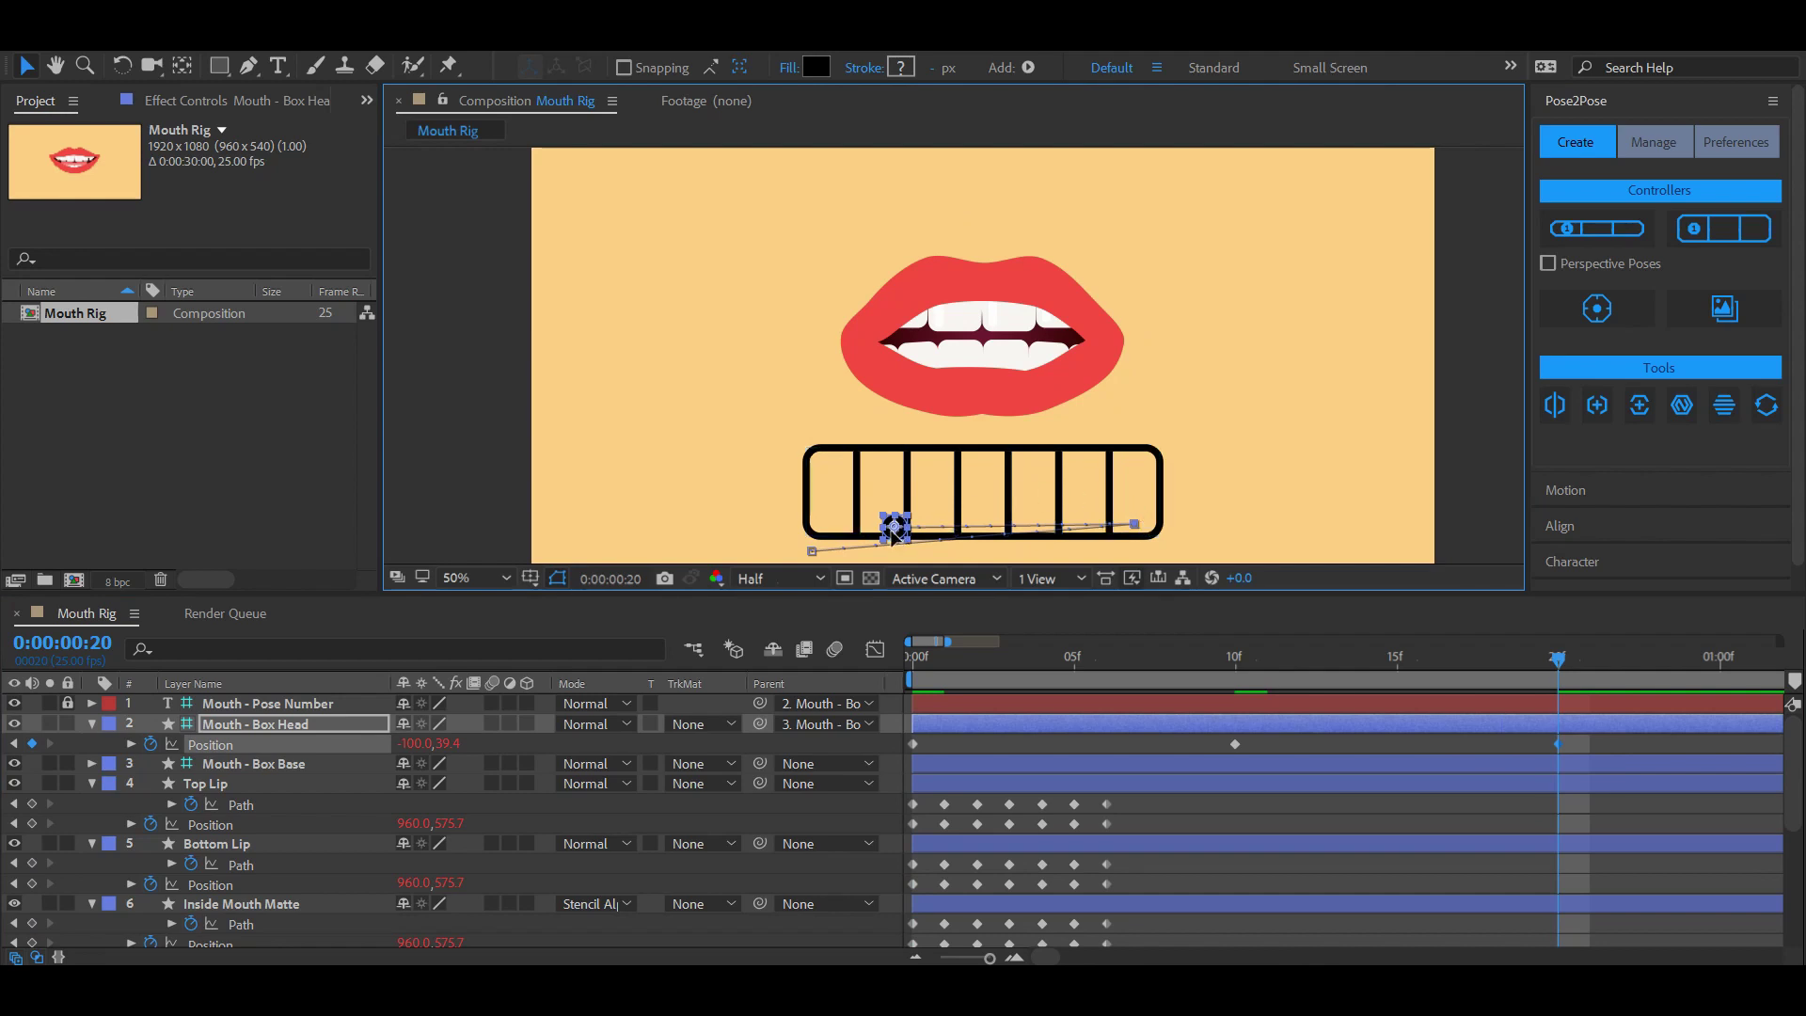
{"action": "mouse_move", "coordinate": [887, 508]}
{"action": "left_mouse_down"}
{"action": "mouse_move", "coordinate": [883, 468]}
{"action": "mouse_move", "coordinate": [879, 517]}
{"action": "left_mouse_up"}
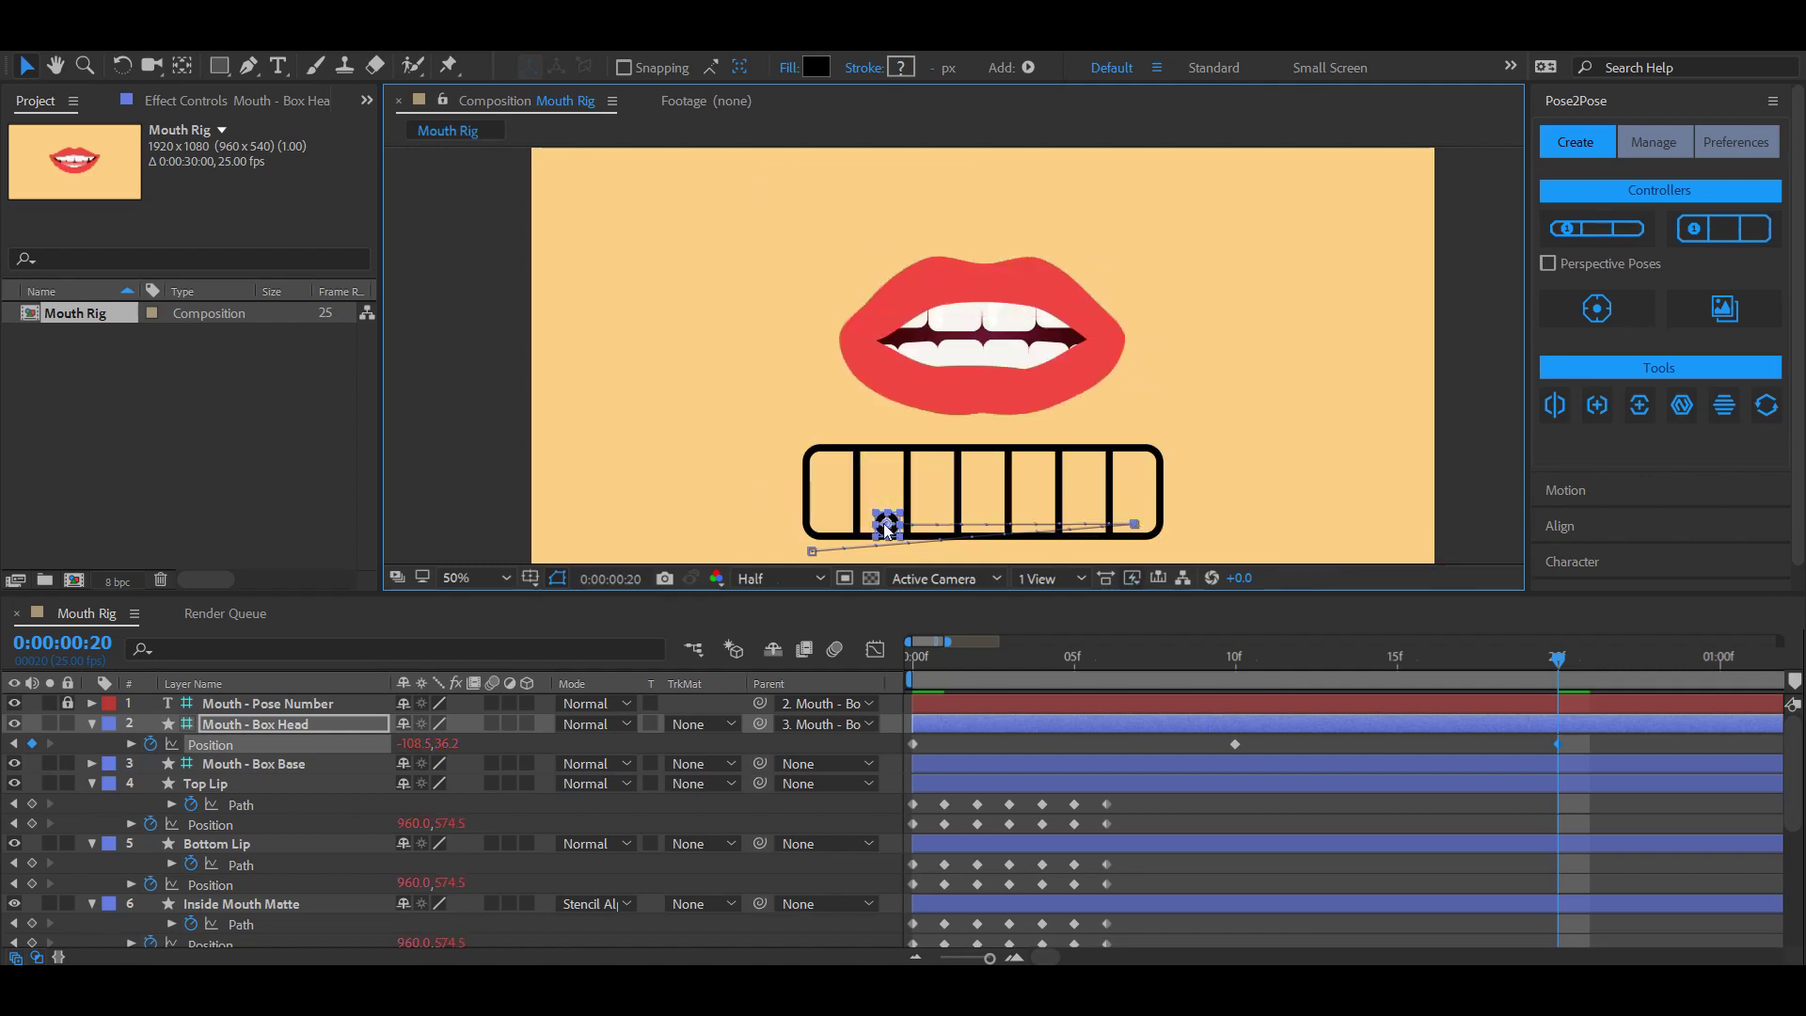